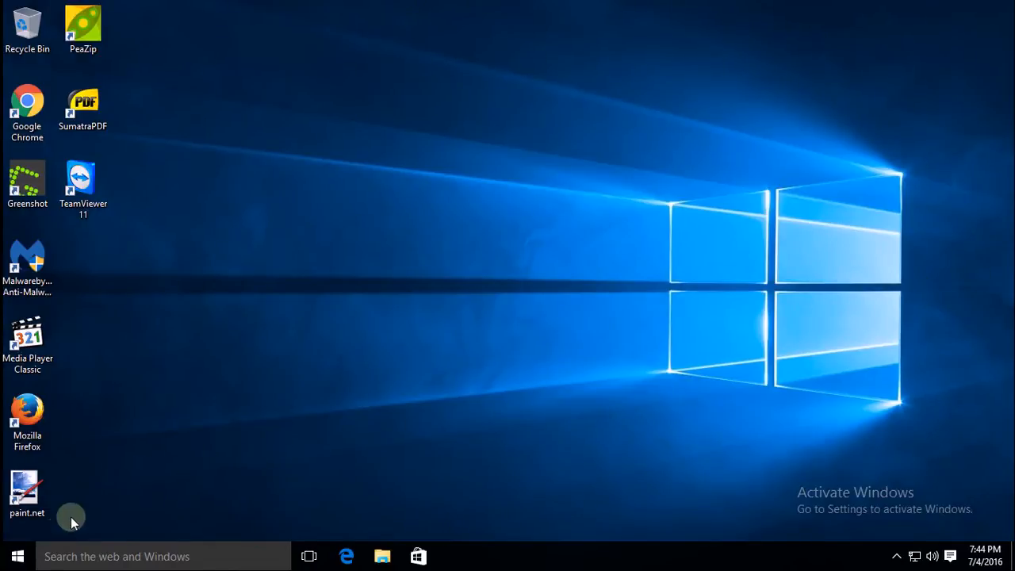
Step: Open the PC settings in an enlarged window, review the Windows Update page under Update & security, and close the settings
{"action": "left_click", "coordinate": [17, 557]}
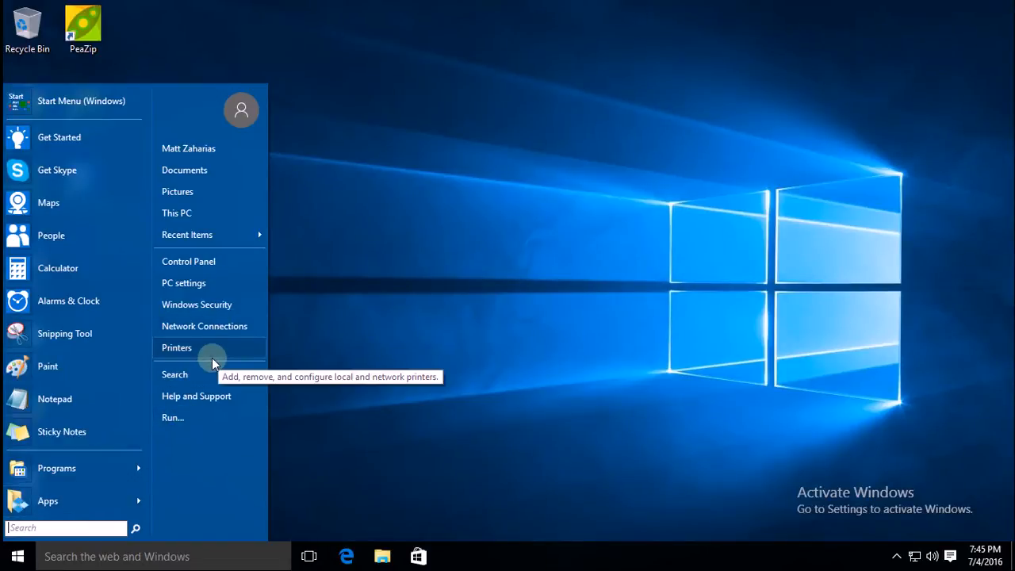
{"action": "left_click", "coordinate": [210, 294]}
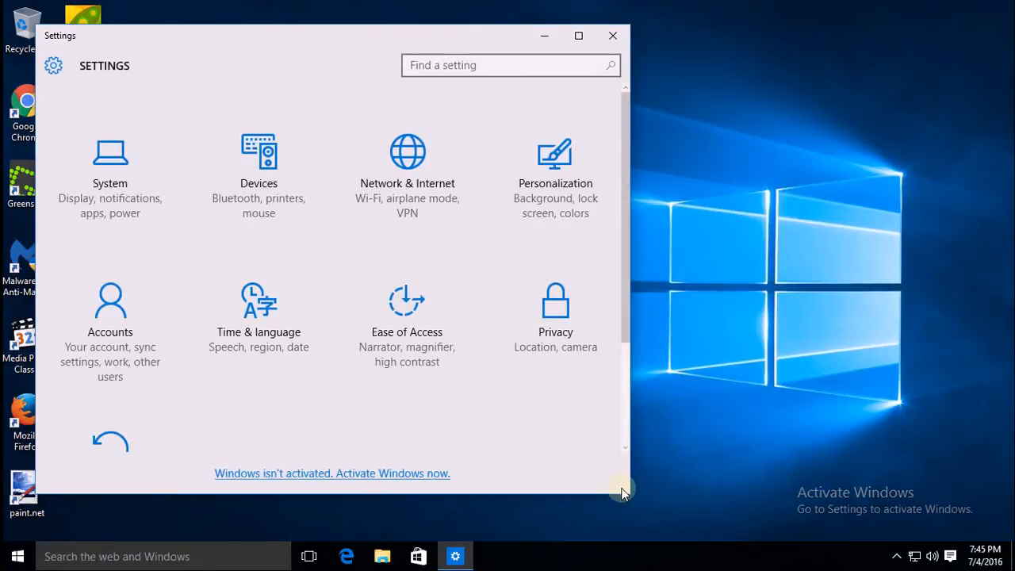
{"action": "left_click_drag", "start_coordinate": [632, 494], "coordinate": [788, 534]}
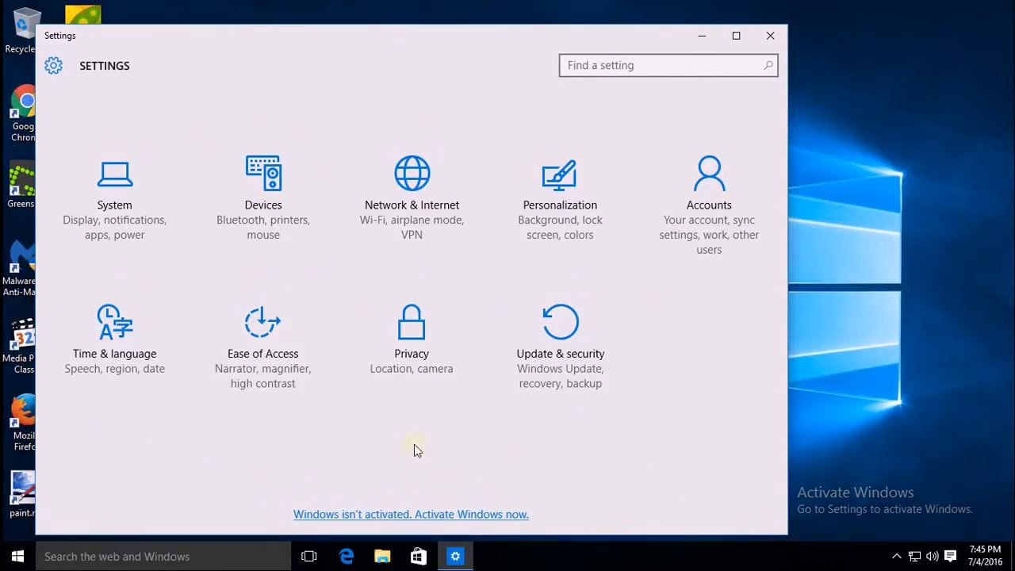
{"action": "left_click", "coordinate": [568, 329]}
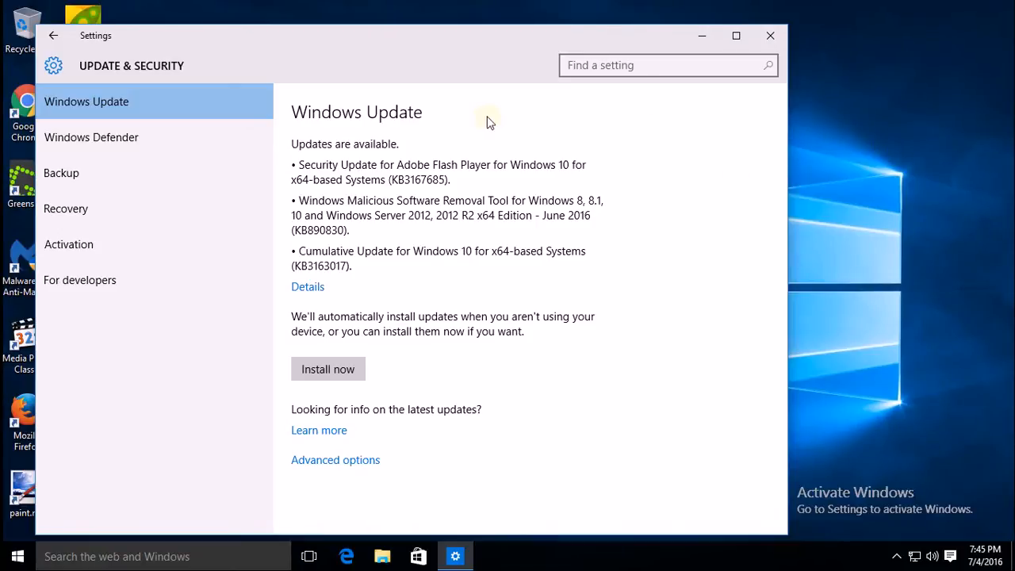
{"action": "left_click", "coordinate": [52, 39]}
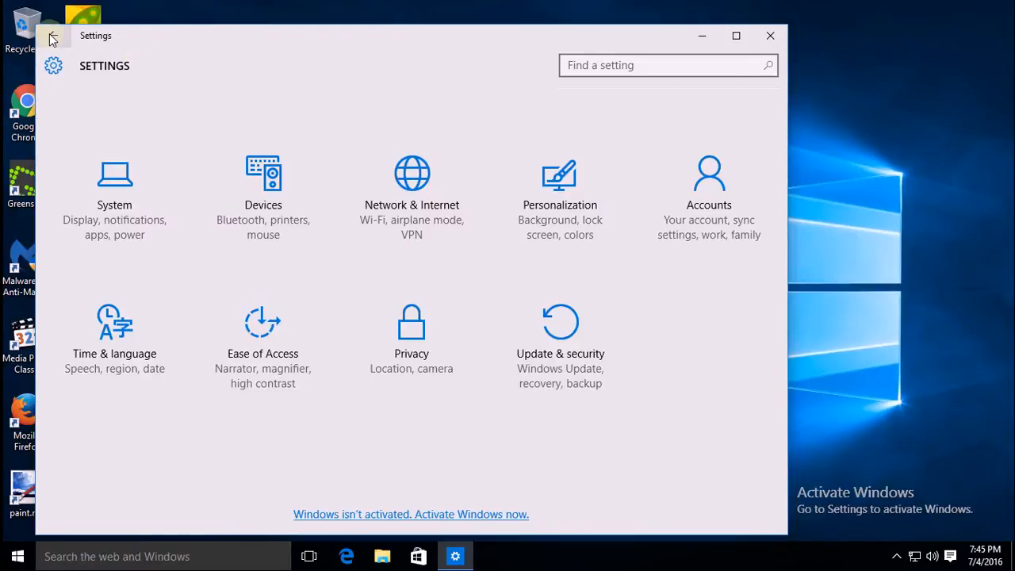
{"action": "left_click", "coordinate": [770, 34]}
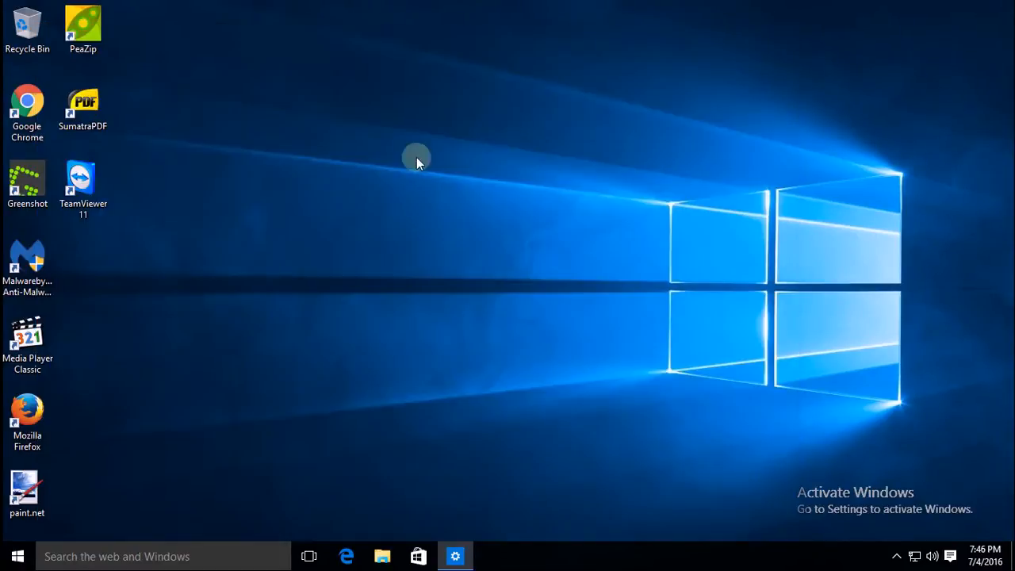
Step: Open the Classic Start Menu settings and set the start menu style to Windows 7 style
{"action": "left_click", "coordinate": [17, 555]}
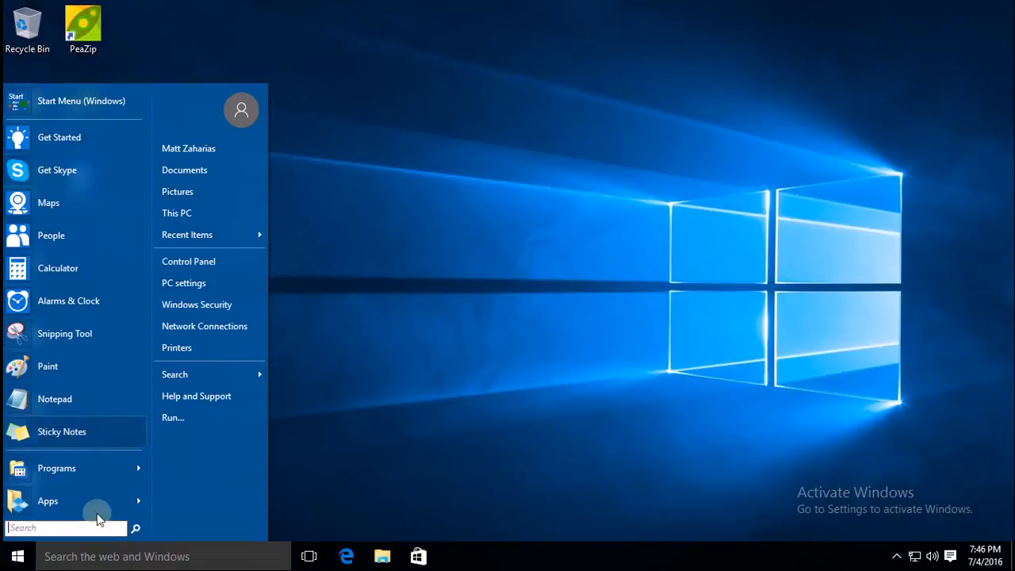
{"action": "left_click", "coordinate": [317, 397]}
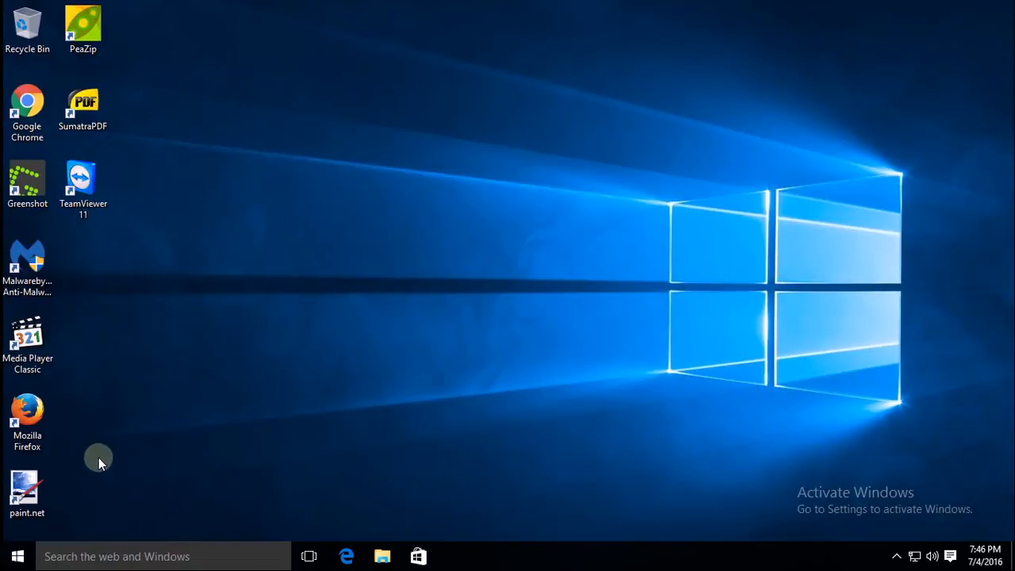
{"action": "right_click", "coordinate": [25, 558]}
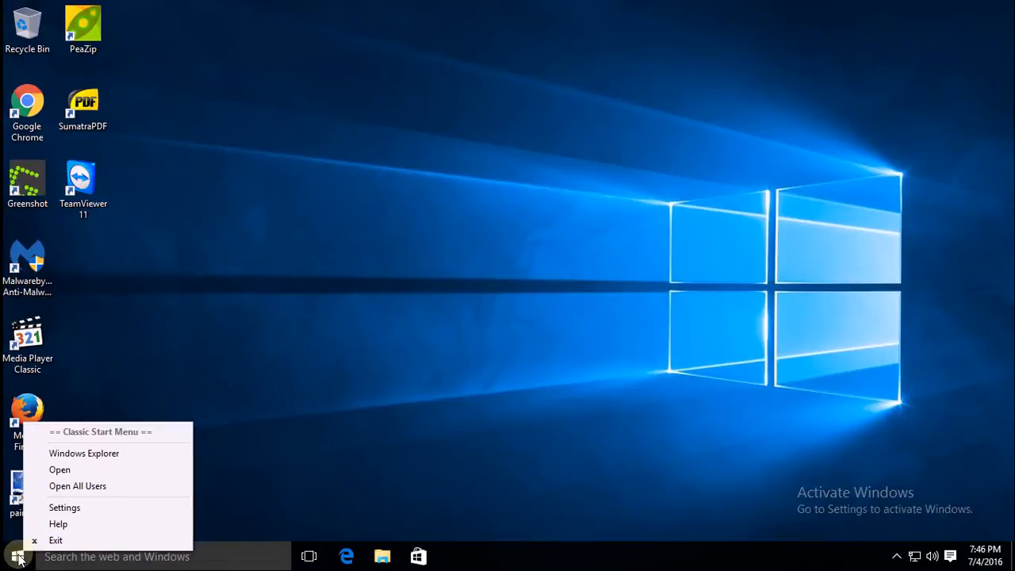
{"action": "left_click", "coordinate": [65, 507]}
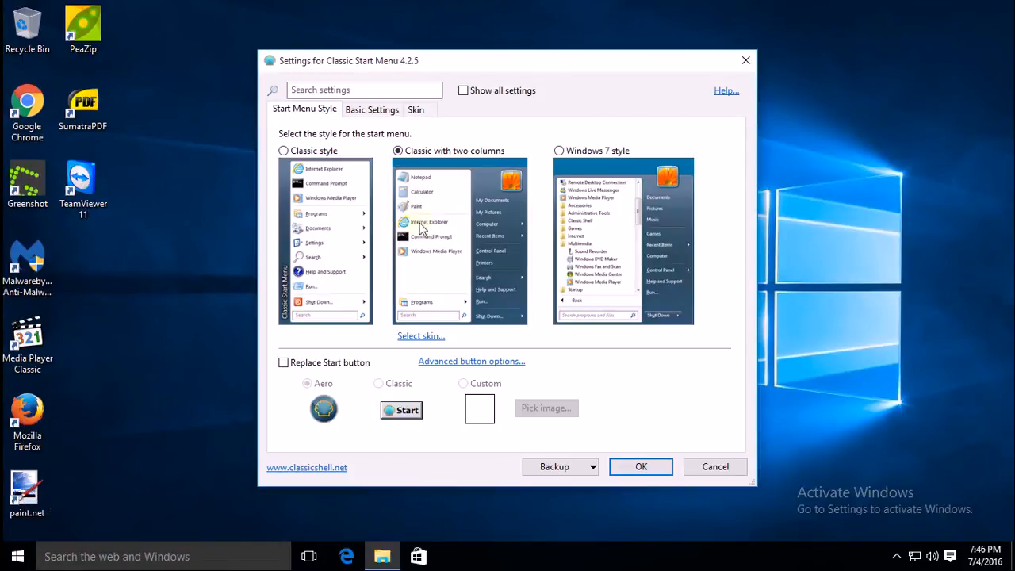
{"action": "left_click", "coordinate": [569, 155]}
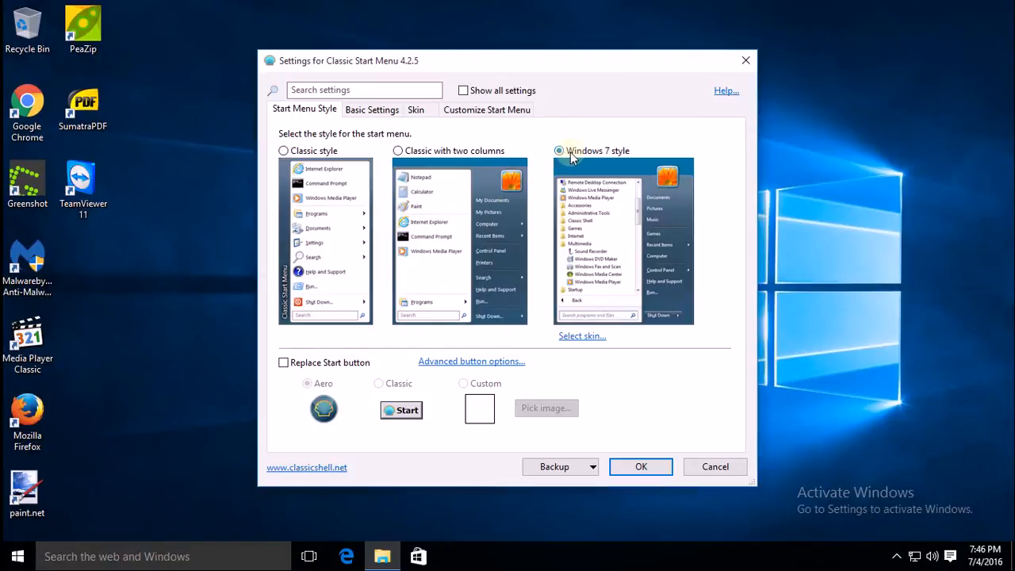
Step: In the Start menu customization, set the Downloads item to display as a link
{"action": "left_click", "coordinate": [476, 111]}
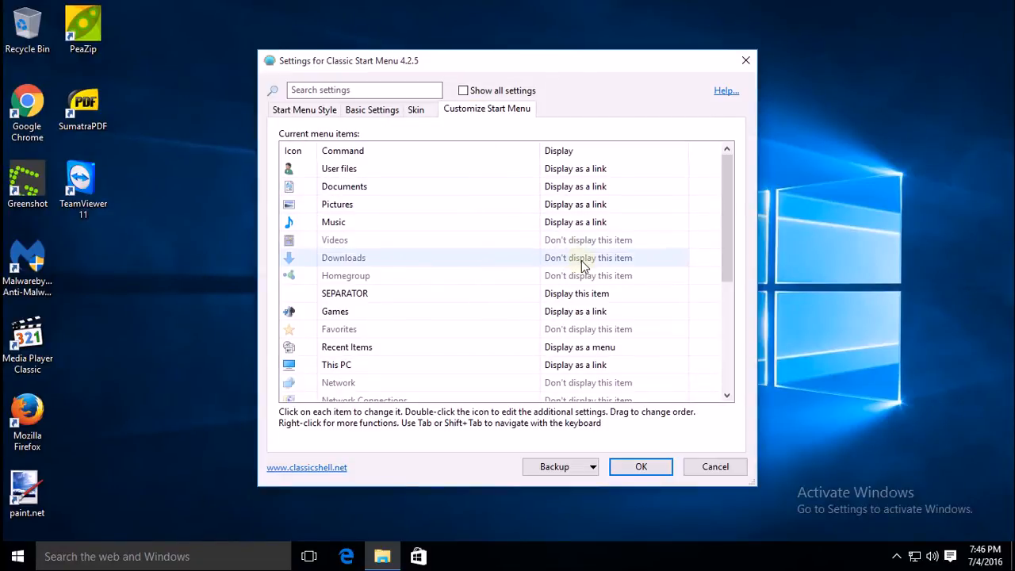
{"action": "left_click", "coordinate": [638, 259]}
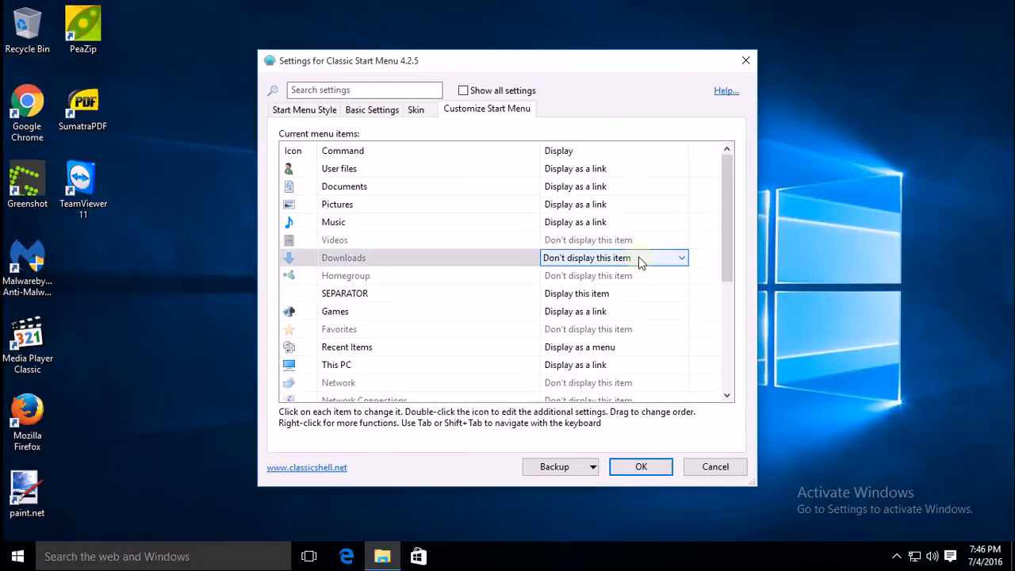
{"action": "left_click", "coordinate": [644, 258]}
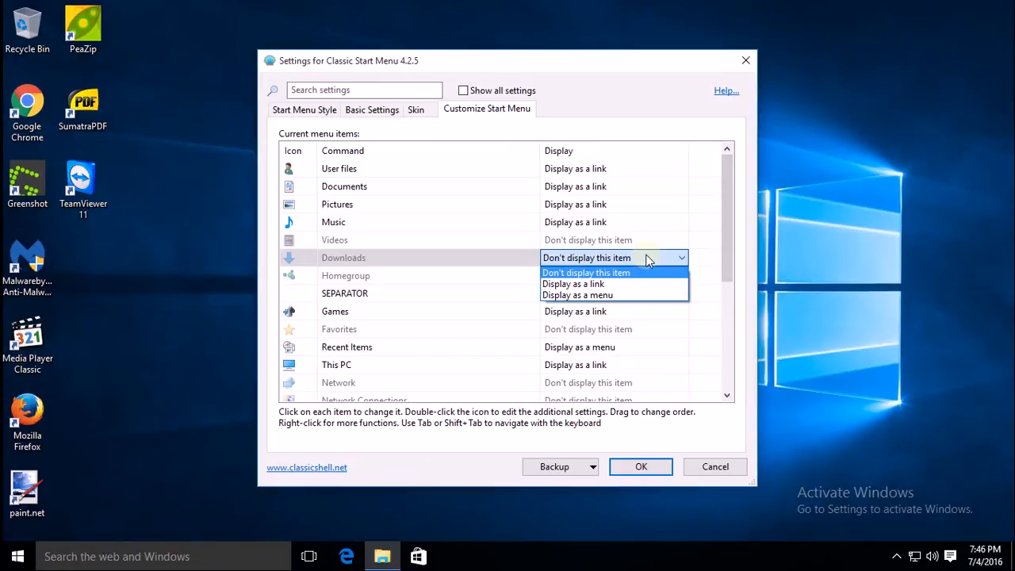
{"action": "left_click", "coordinate": [607, 284]}
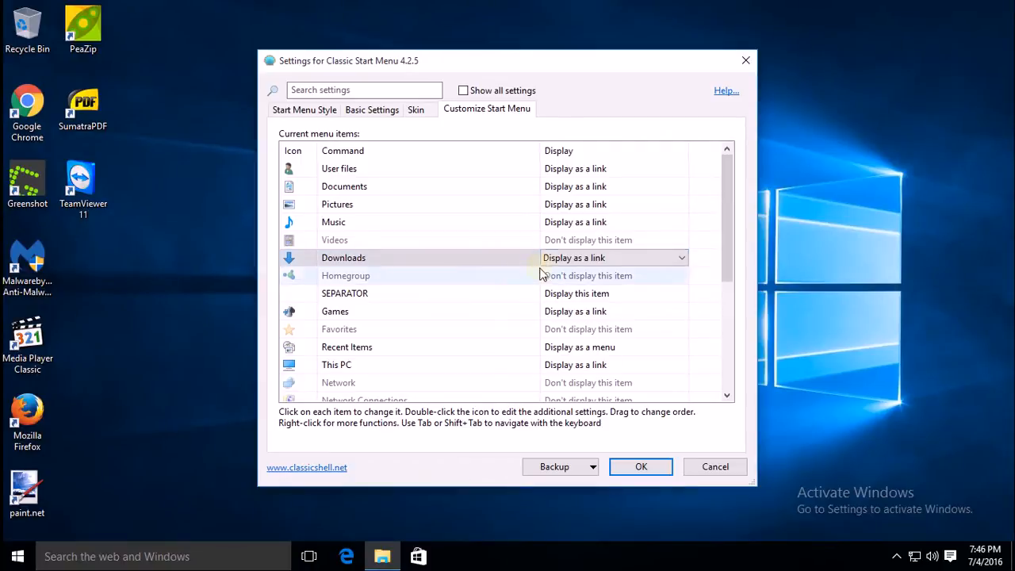
Step: Set the Games item to "Don't display this item" in the list of Start menu items
{"action": "left_click", "coordinate": [601, 315]}
{"action": "left_click", "coordinate": [634, 317]}
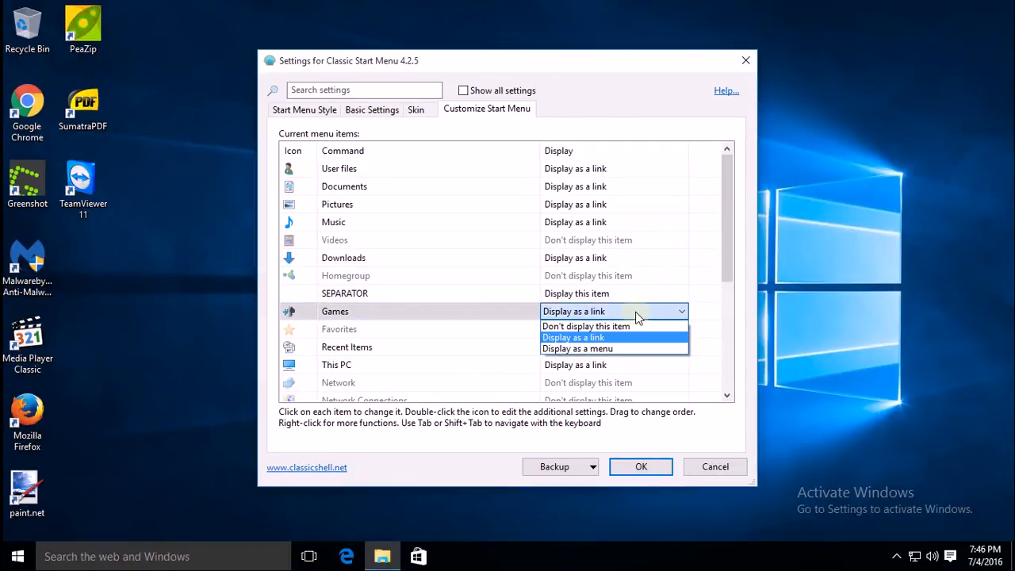
{"action": "left_click", "coordinate": [620, 326]}
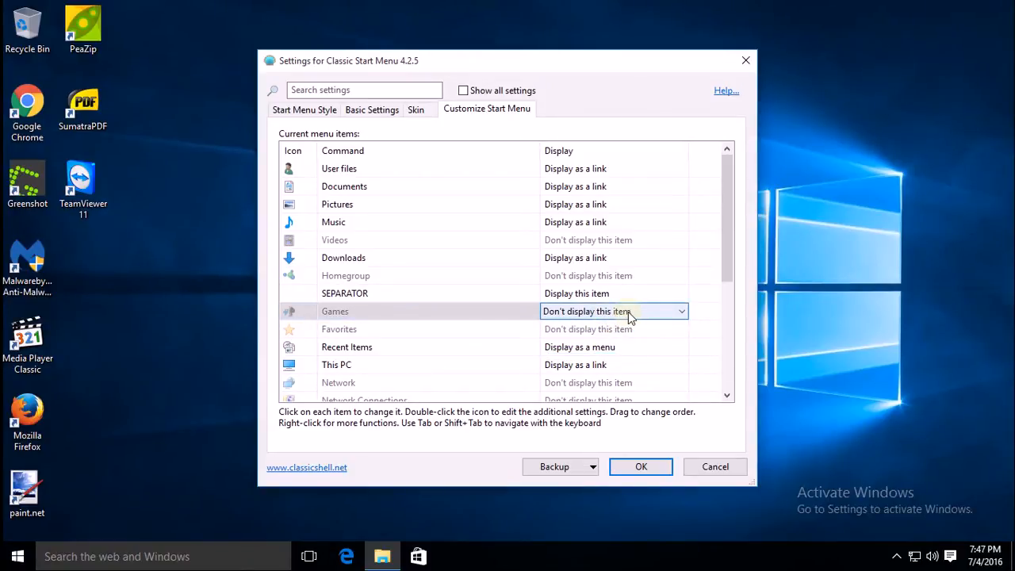
Step: Set the Videos item to display as a link and save the Classic Start Menu settings
{"action": "left_click", "coordinate": [604, 240]}
{"action": "left_click", "coordinate": [626, 240]}
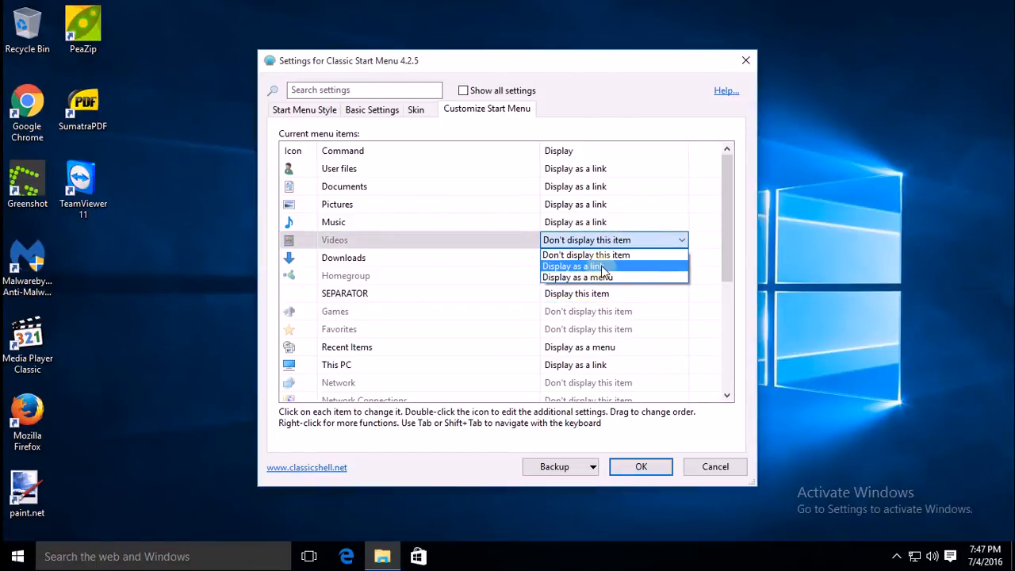
{"action": "left_click", "coordinate": [604, 267]}
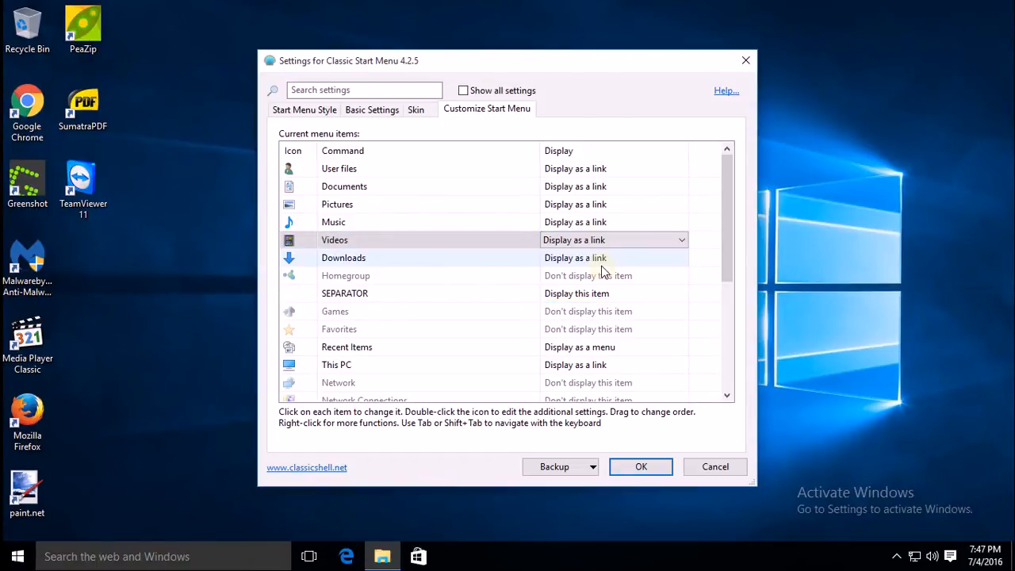
{"action": "left_click", "coordinate": [640, 467]}
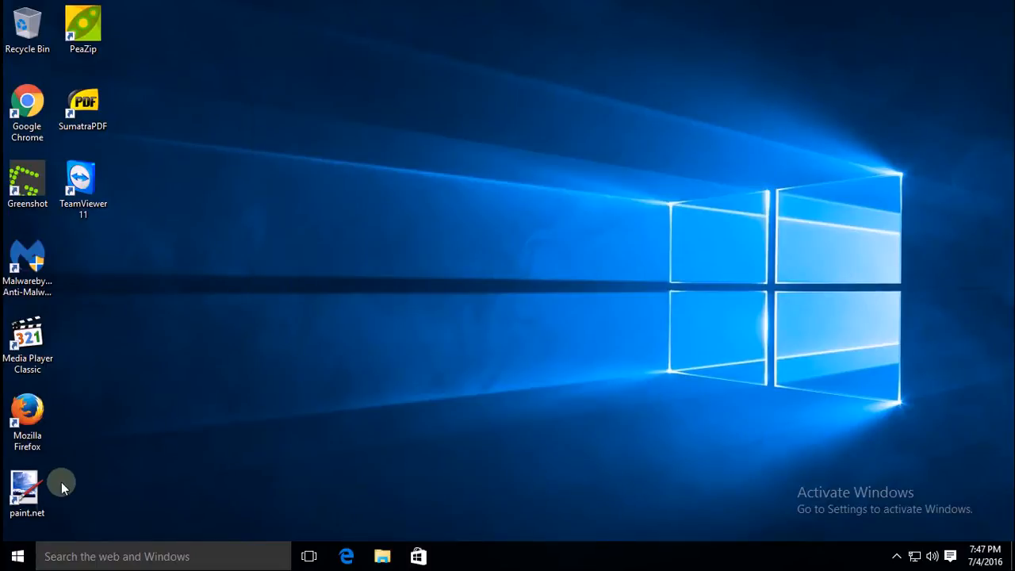
Step: Check the restyled Start menu, view the personal user folder from it, and close the folder window
{"action": "left_click", "coordinate": [16, 557]}
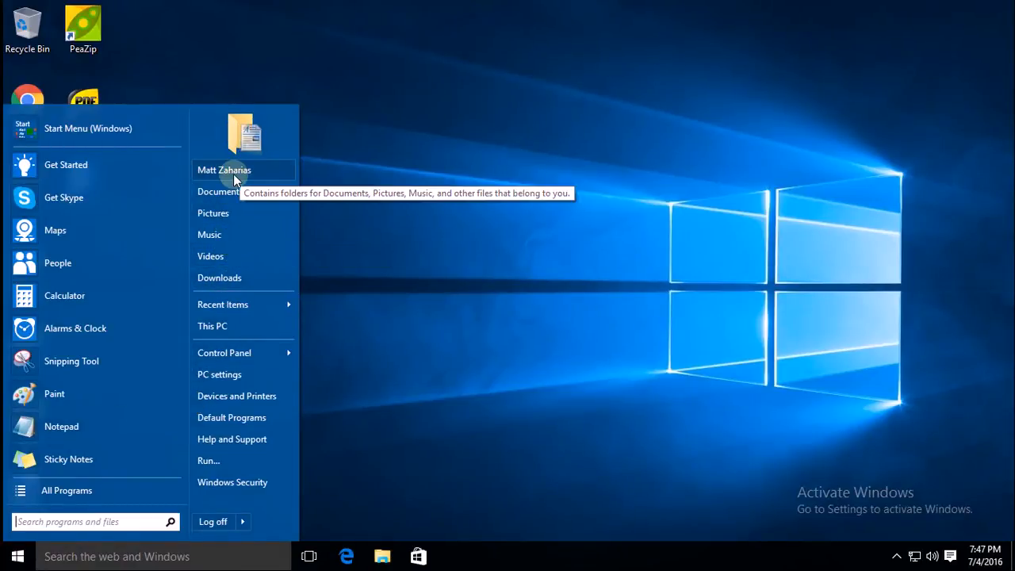
{"action": "key", "text": "Escape"}
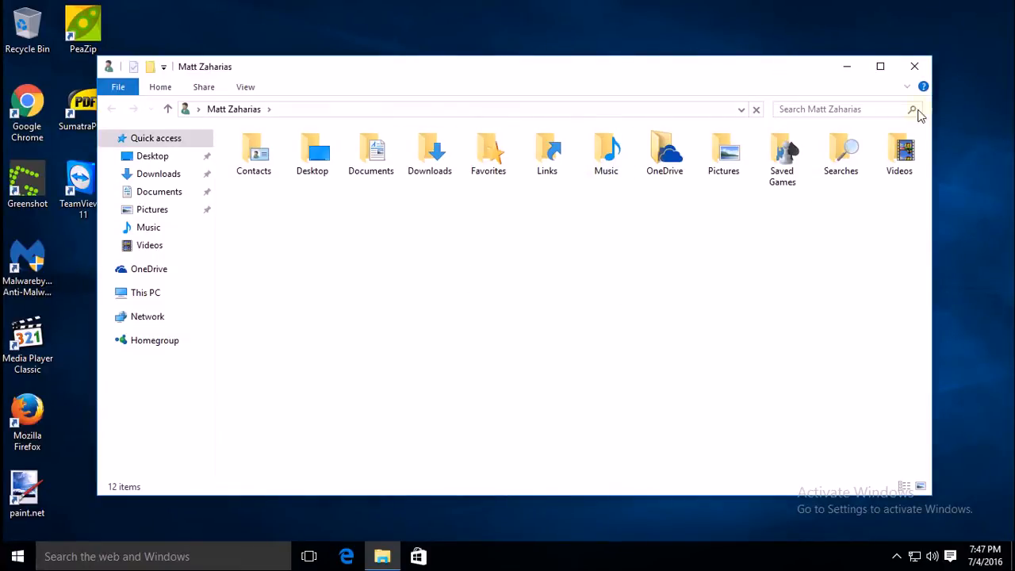
{"action": "left_click", "coordinate": [914, 68]}
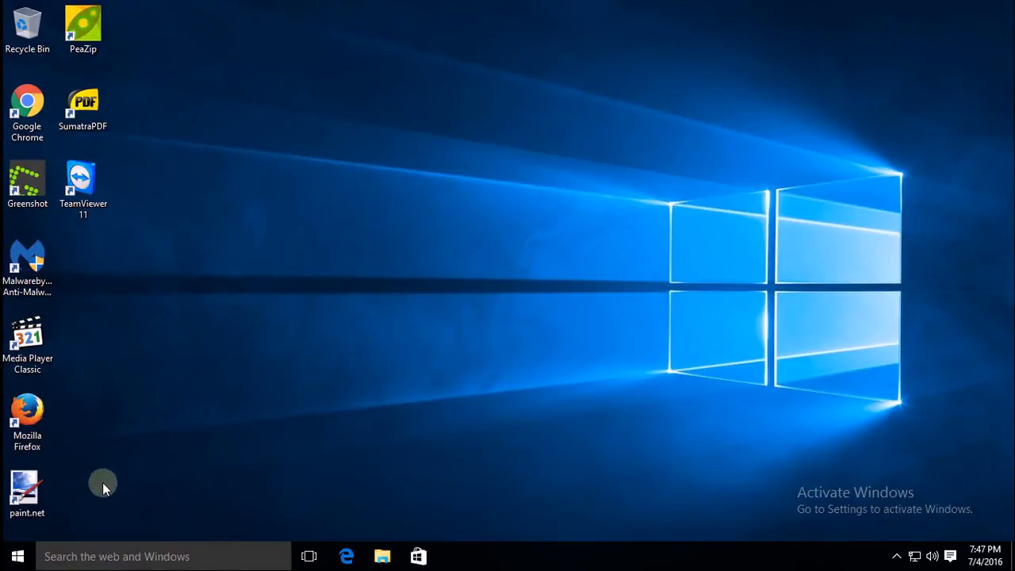
{"action": "right_click", "coordinate": [18, 556]}
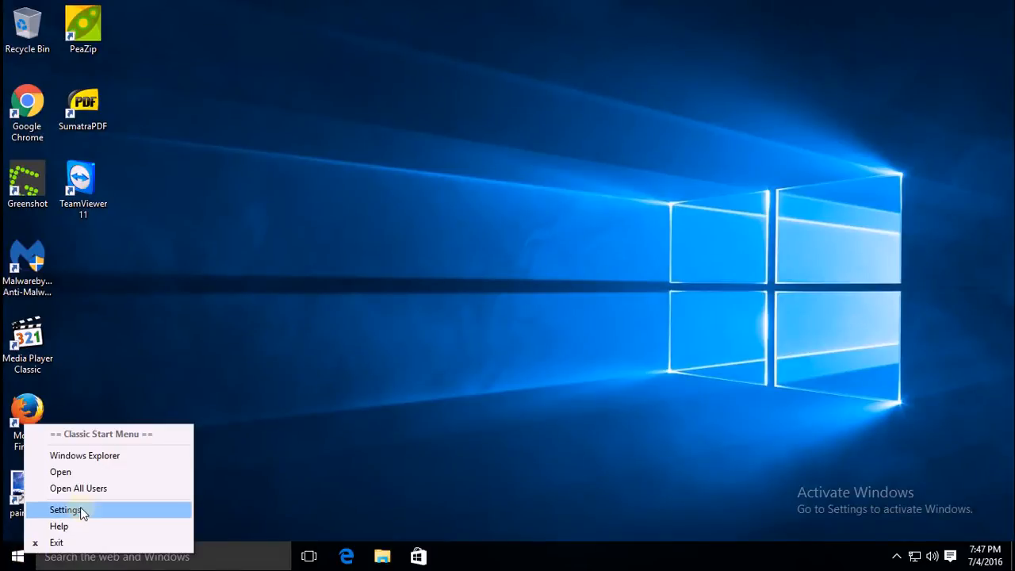
{"action": "left_click", "coordinate": [306, 469]}
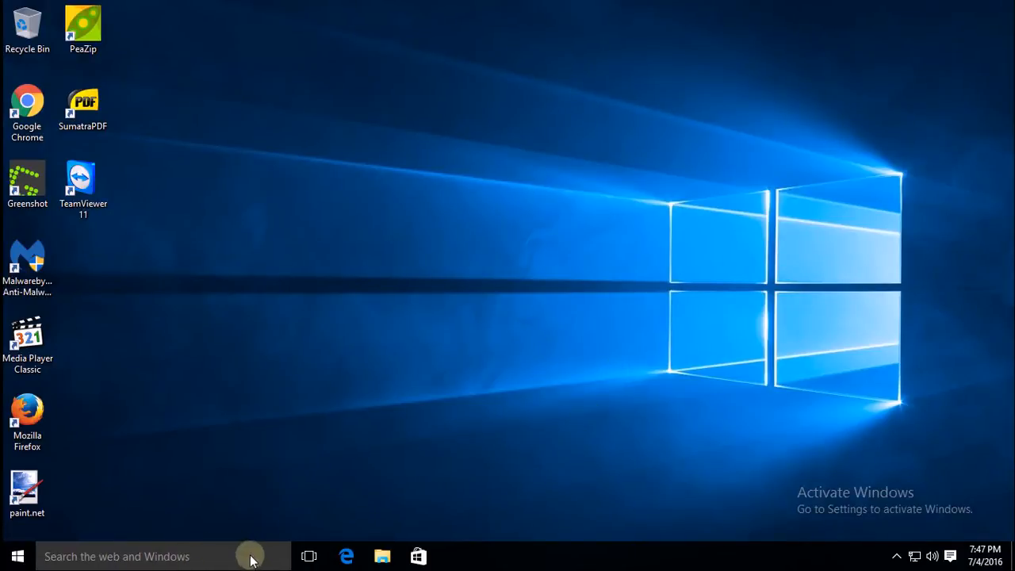
Step: Replace the taskbar search box with the search icon and try it by opening and dismissing the search
{"action": "right_click", "coordinate": [487, 558]}
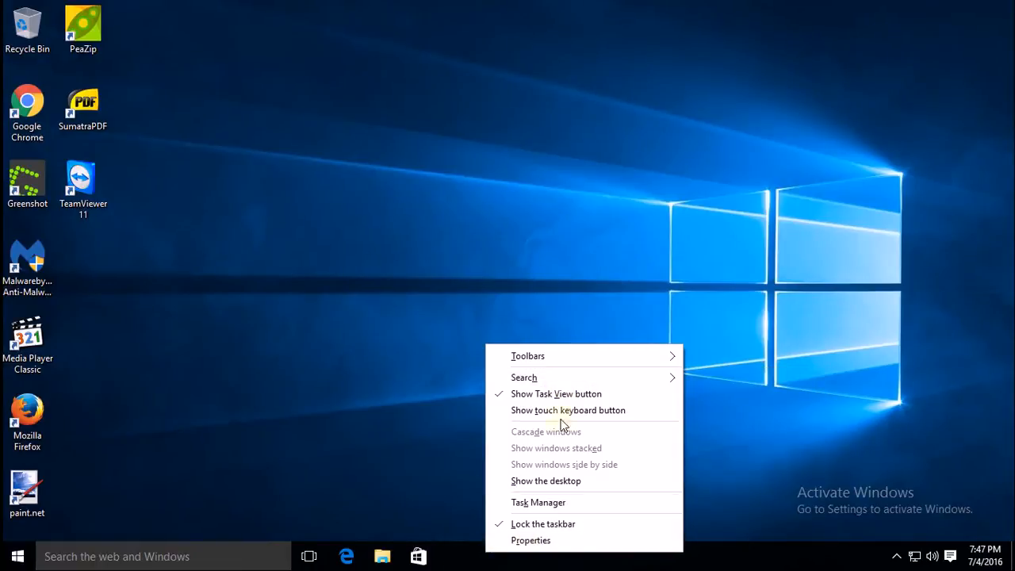
{"action": "mouse_move", "coordinate": [547, 378]}
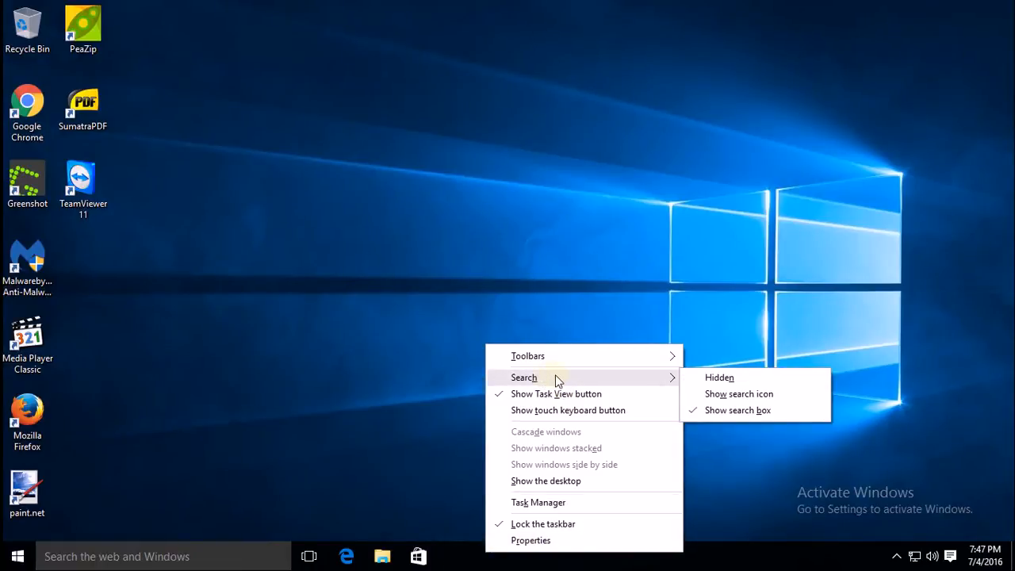
{"action": "left_click", "coordinate": [758, 392]}
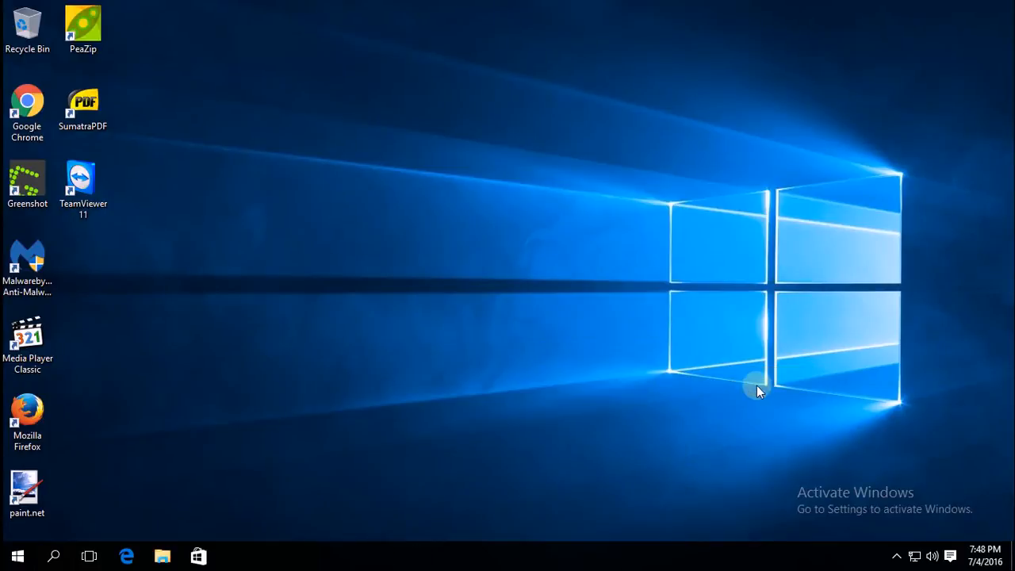
{"action": "left_click", "coordinate": [54, 557]}
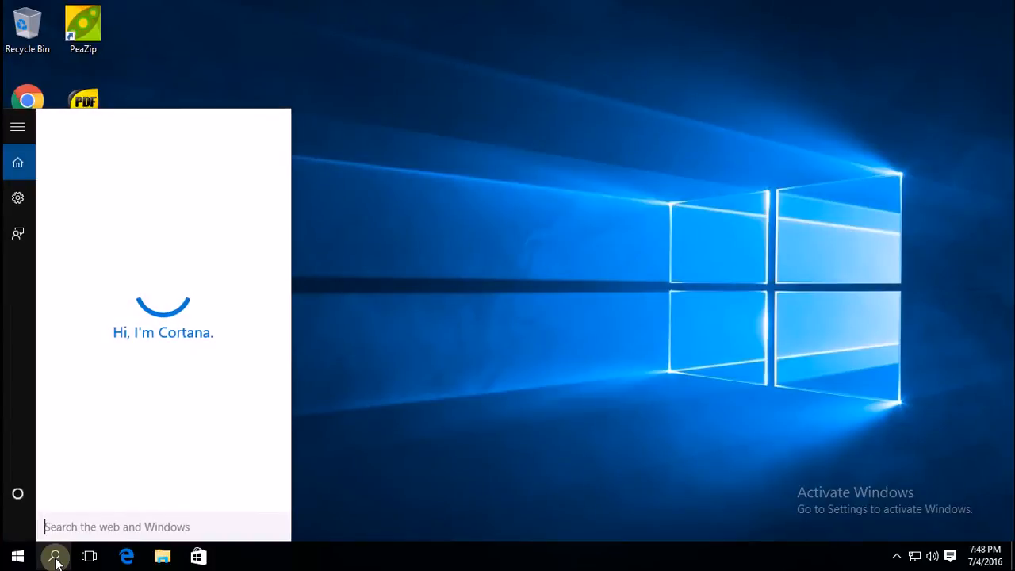
{"action": "left_click", "coordinate": [306, 562]}
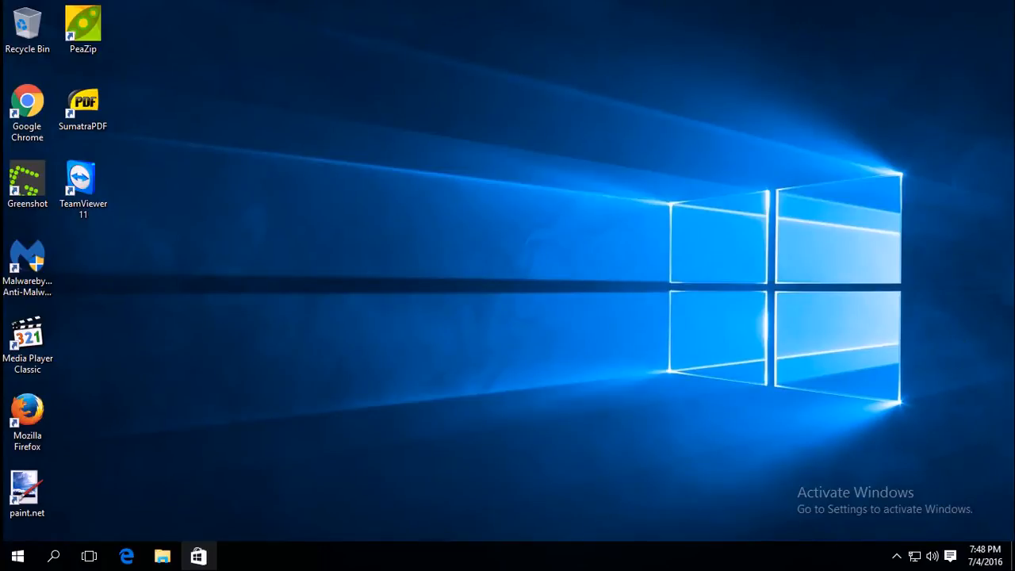
Step: Unpin the Store from the taskbar
{"action": "right_click", "coordinate": [199, 556]}
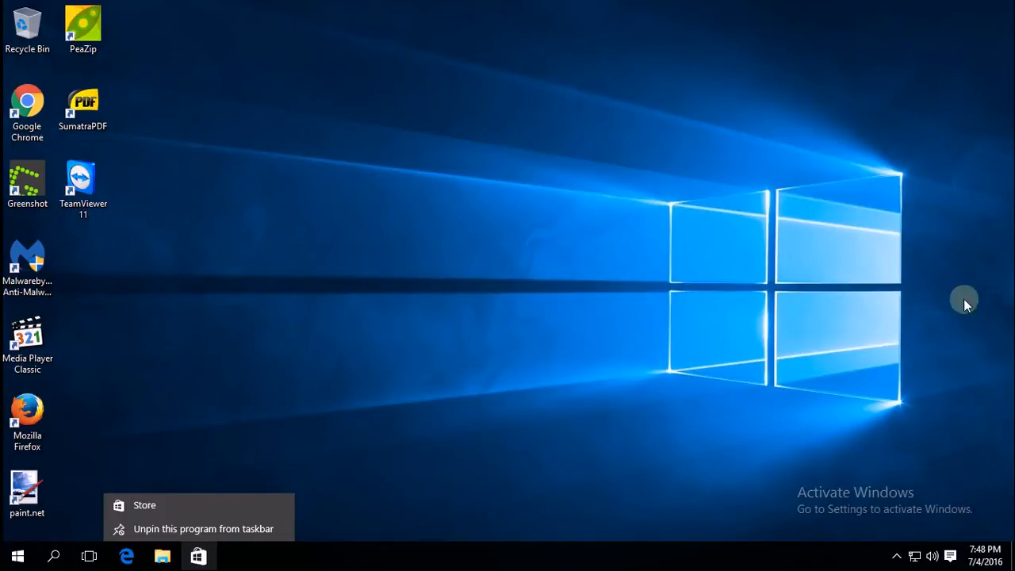
{"action": "left_click", "coordinate": [249, 530]}
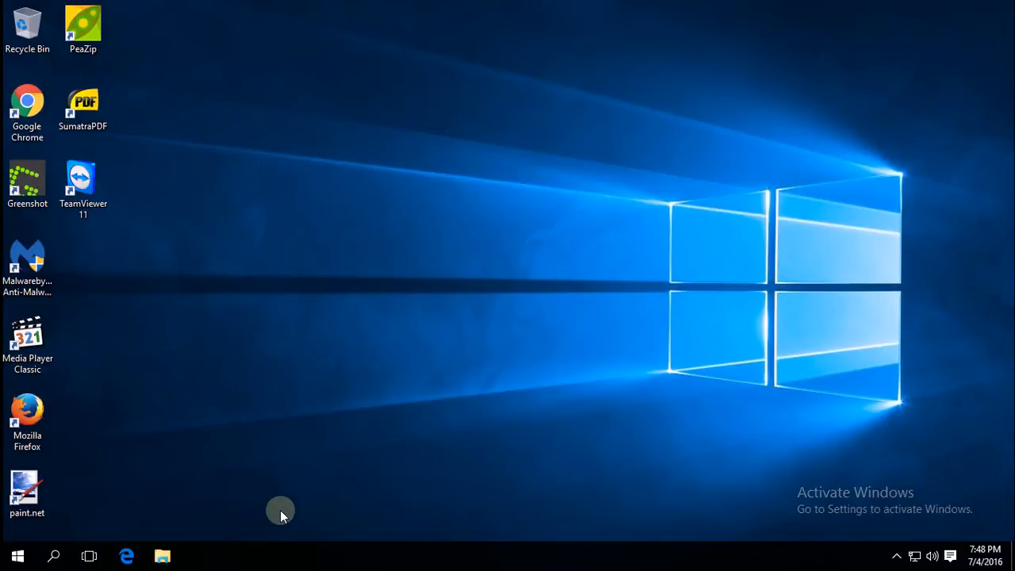
Step: Unpin Microsoft Edge from the taskbar, and briefly check the Start menu
{"action": "left_click", "coordinate": [130, 560]}
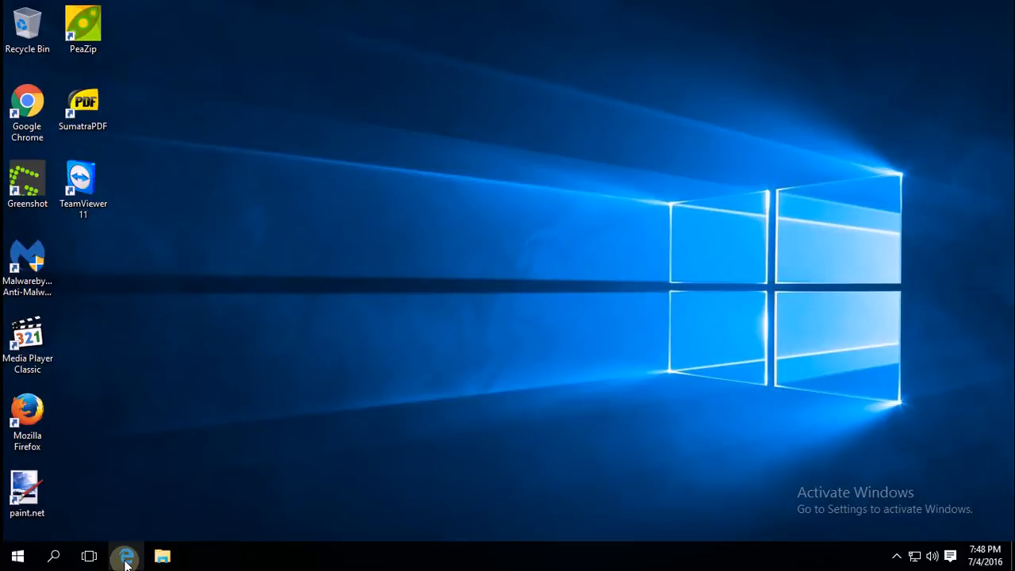
{"action": "left_click", "coordinate": [126, 558]}
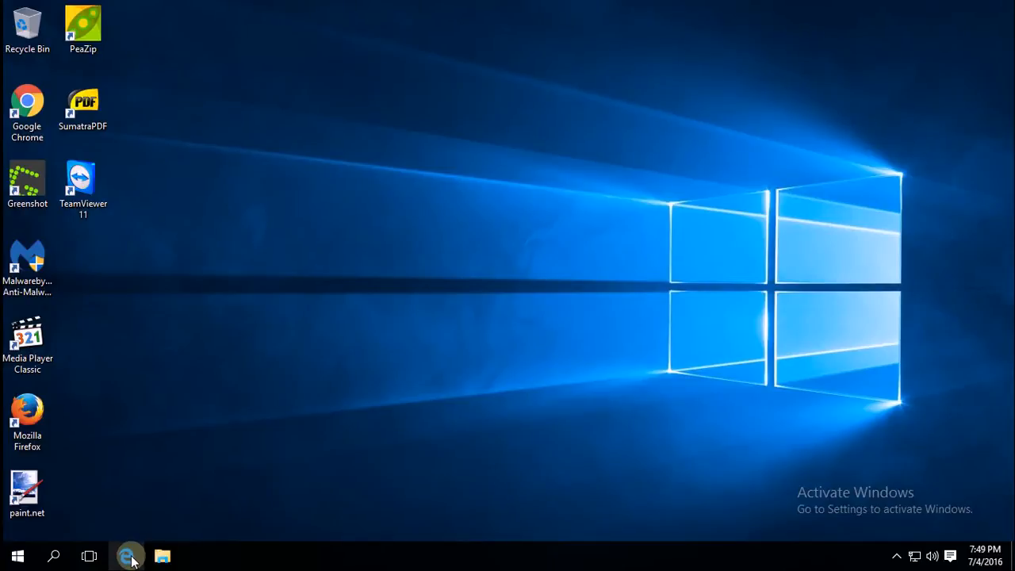
{"action": "right_click", "coordinate": [132, 557]}
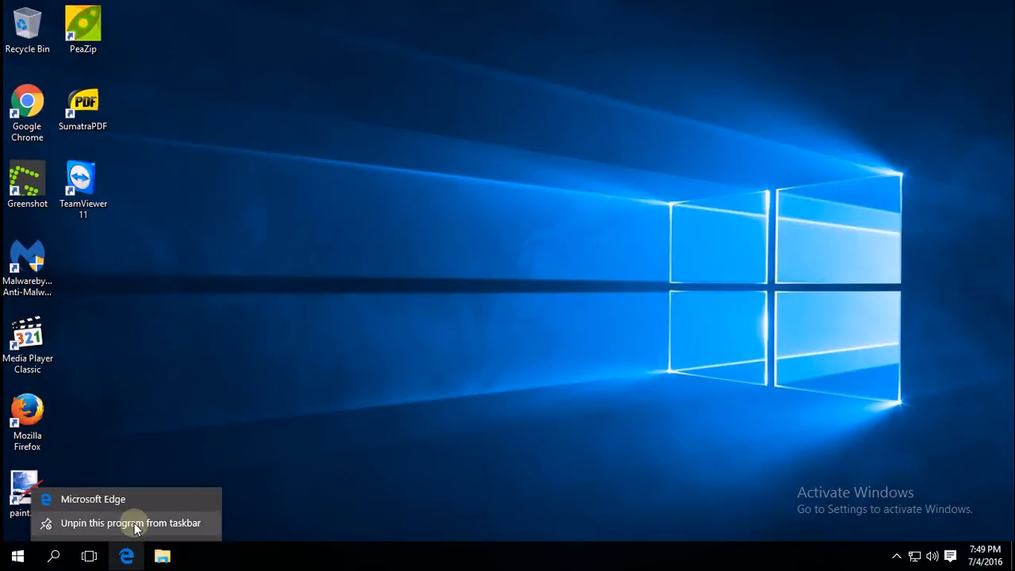
{"action": "left_click", "coordinate": [134, 523]}
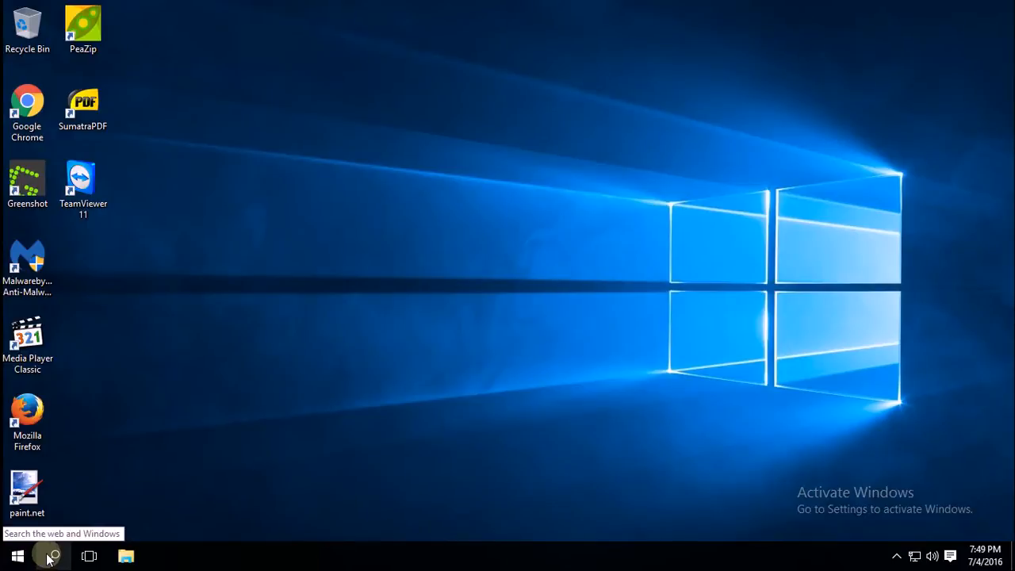
{"action": "left_click", "coordinate": [18, 558]}
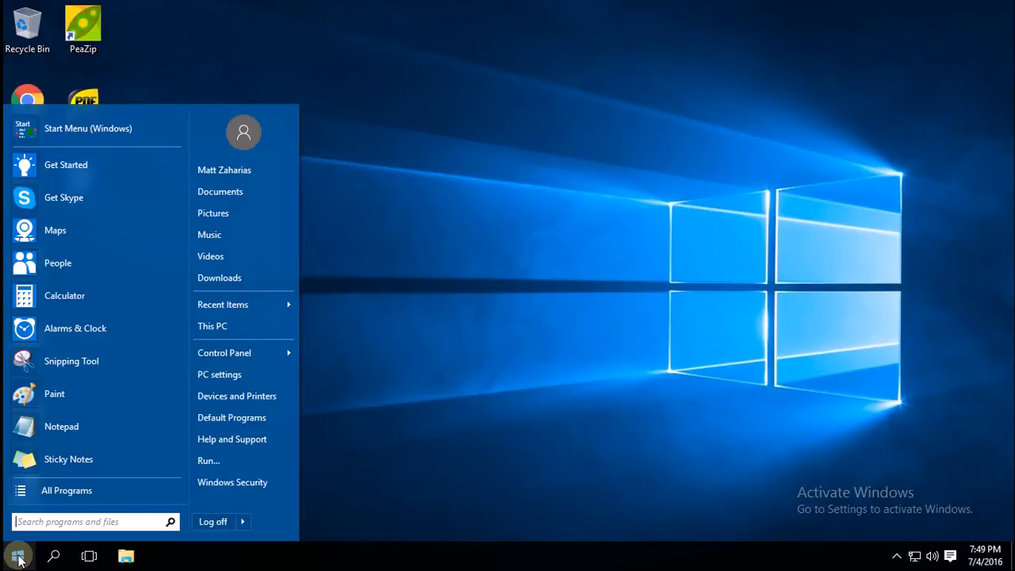
{"action": "left_click", "coordinate": [174, 560]}
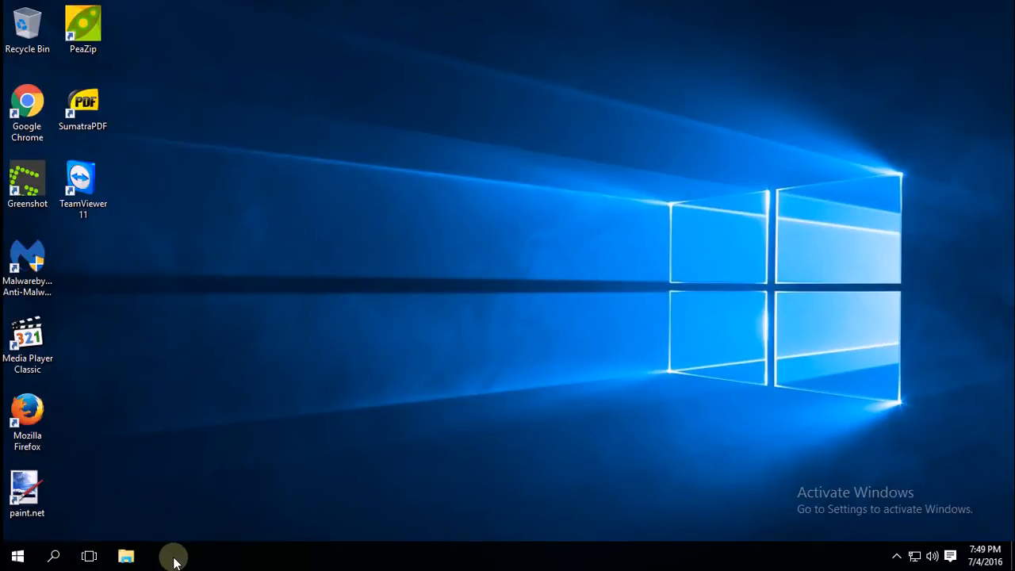
Step: Open File Explorer and turn on the display of file name extensions
{"action": "left_click", "coordinate": [121, 558]}
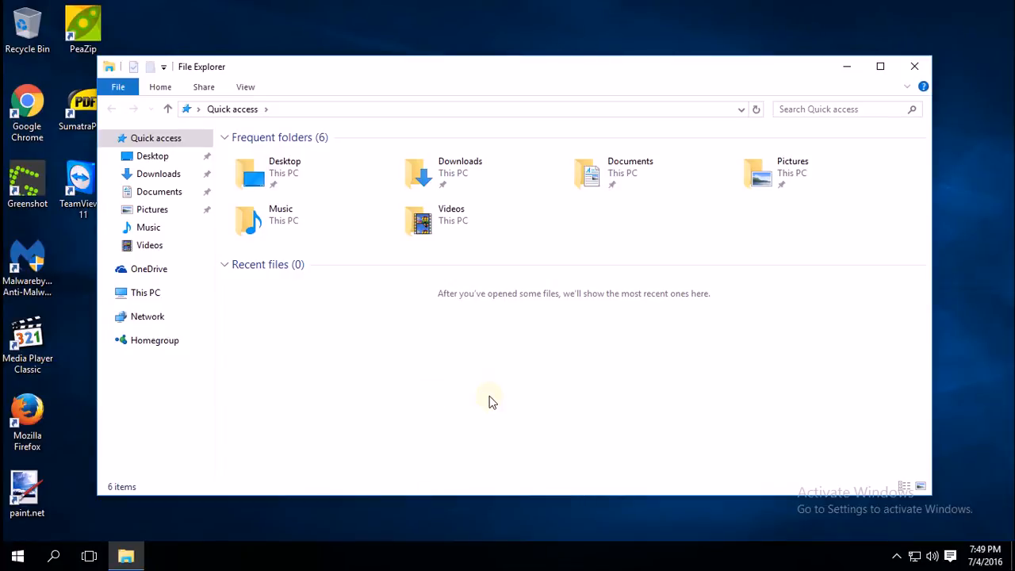
{"action": "left_click", "coordinate": [245, 87]}
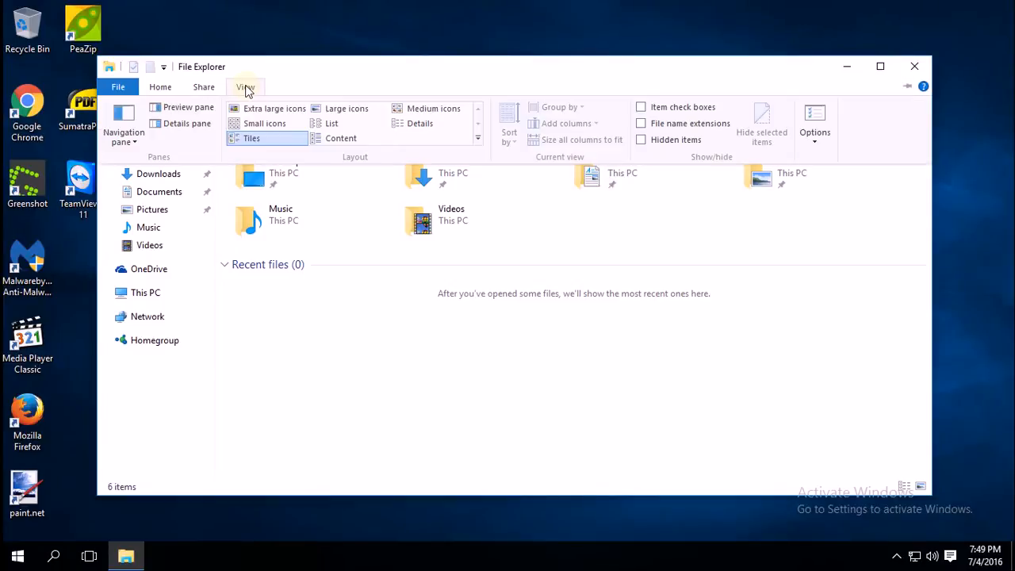
{"action": "left_click", "coordinate": [671, 124]}
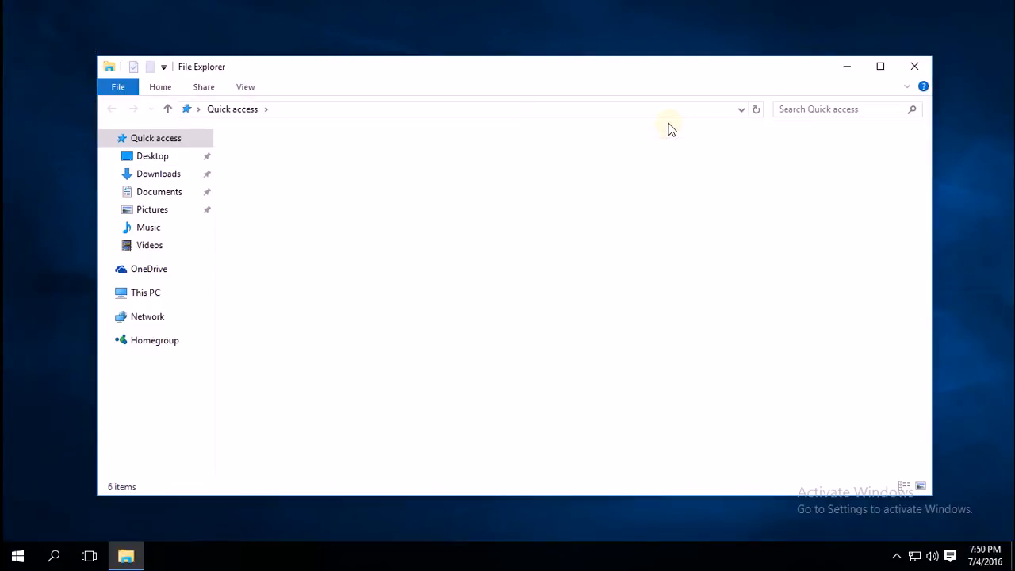
Step: Set File Explorer to open to This PC in Folder Options and apply the change
{"action": "left_click", "coordinate": [245, 88]}
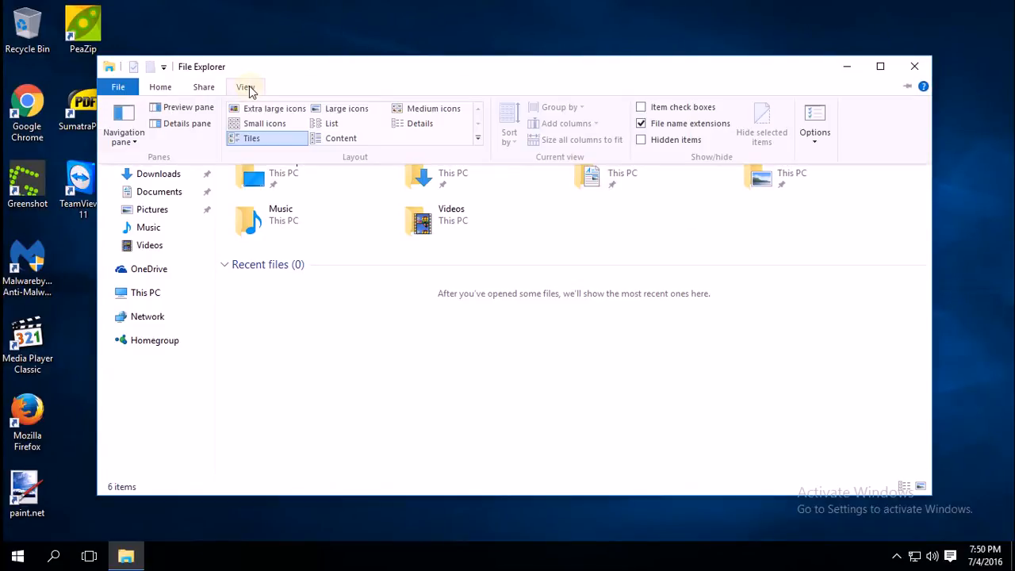
{"action": "left_click", "coordinate": [822, 148]}
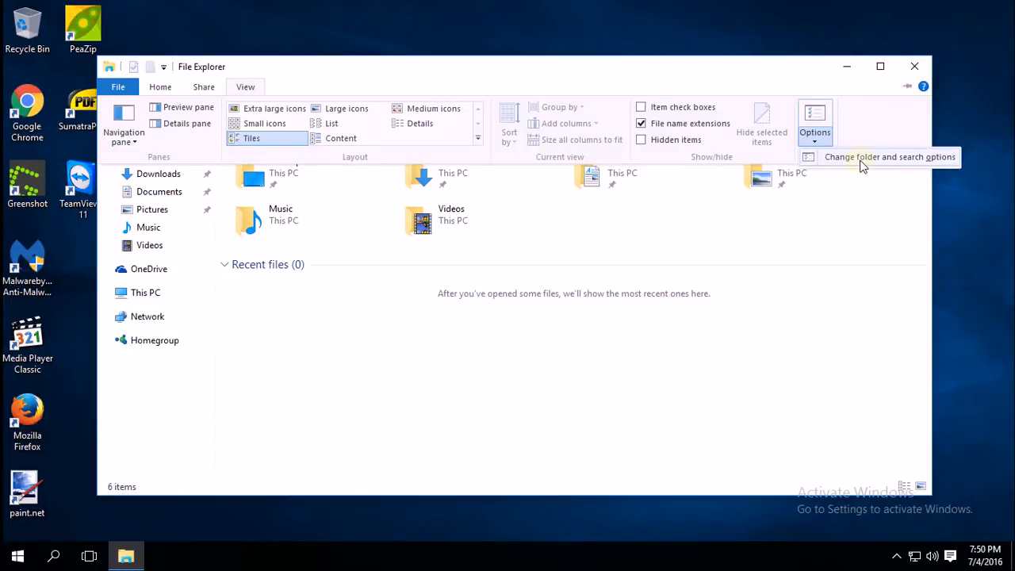
{"action": "left_click", "coordinate": [863, 164]}
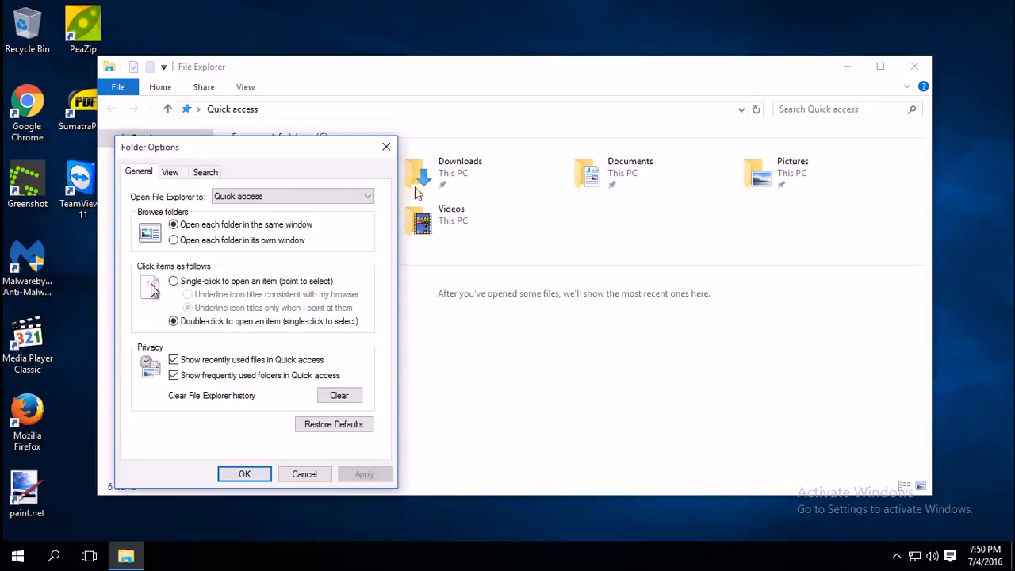
{"action": "left_click", "coordinate": [317, 196]}
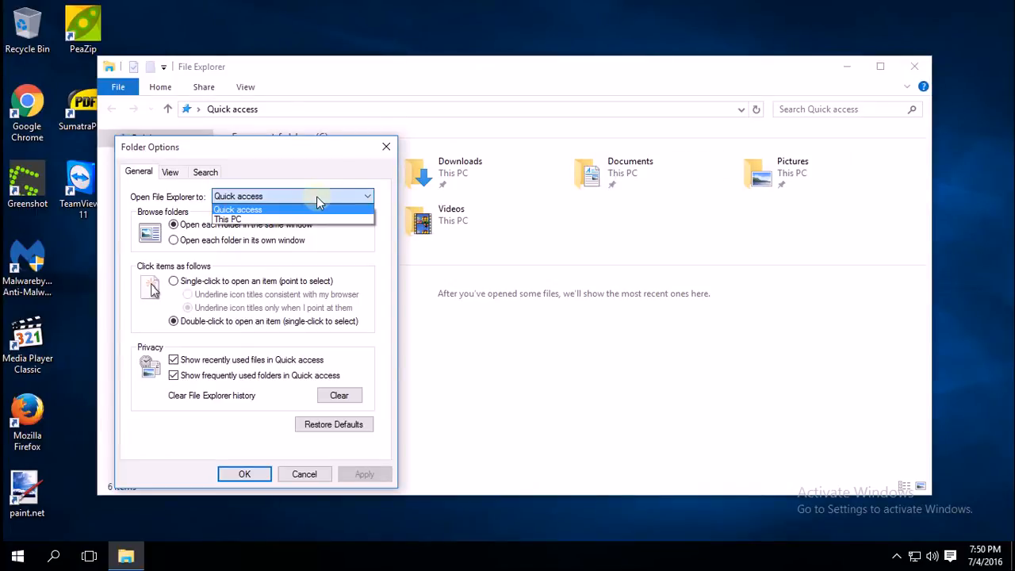
{"action": "left_click", "coordinate": [256, 220]}
{"action": "left_click", "coordinate": [365, 475]}
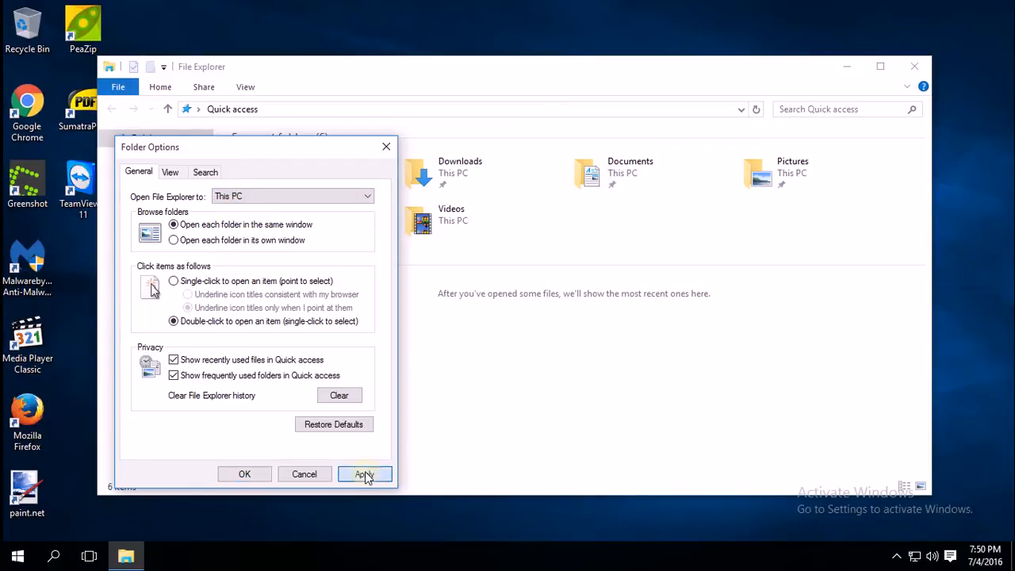
{"action": "left_click", "coordinate": [245, 474]}
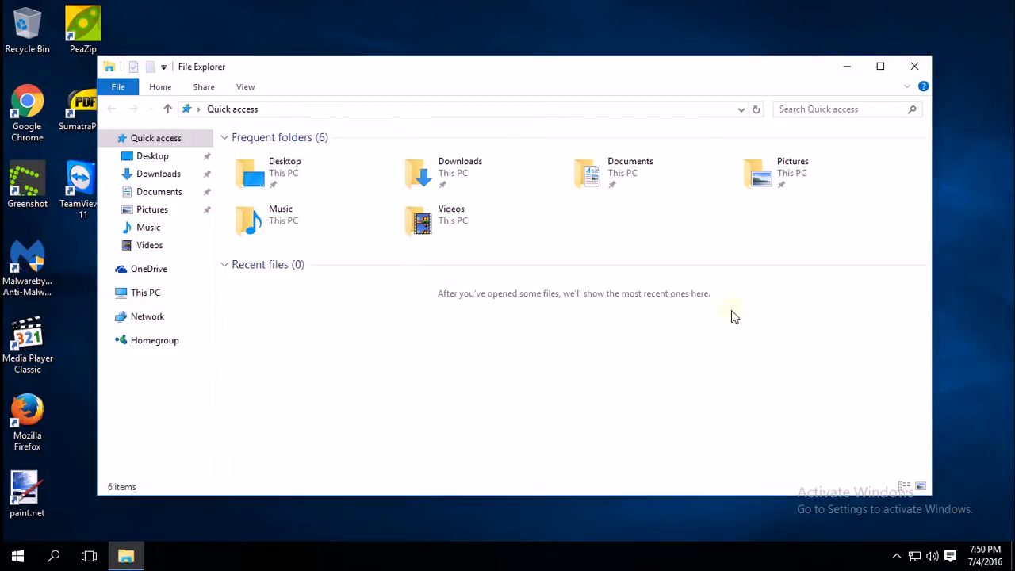
Step: Reopen File Explorer to check its start location, and look at the C: and D: drives
{"action": "left_click", "coordinate": [913, 68]}
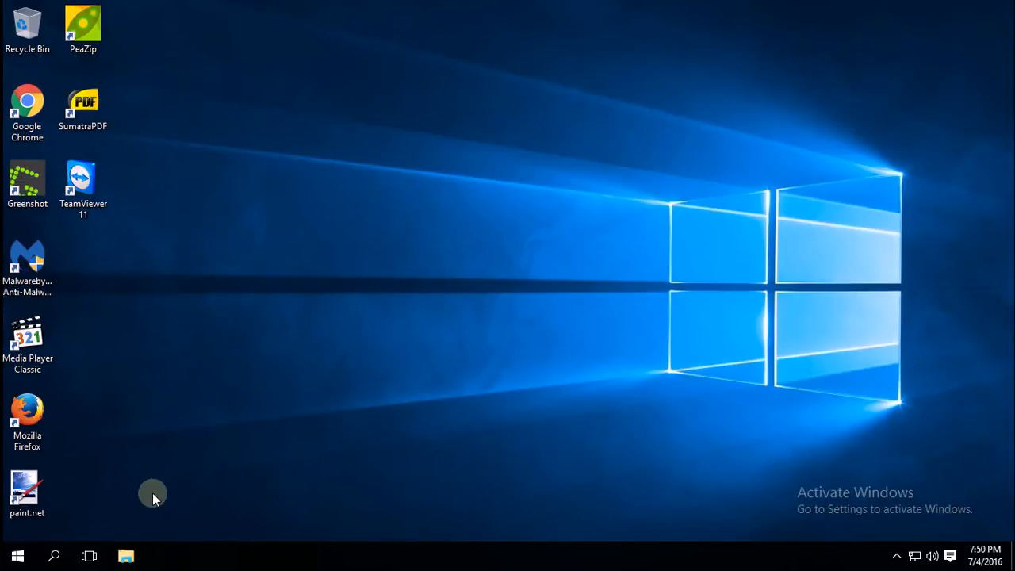
{"action": "left_click", "coordinate": [127, 558]}
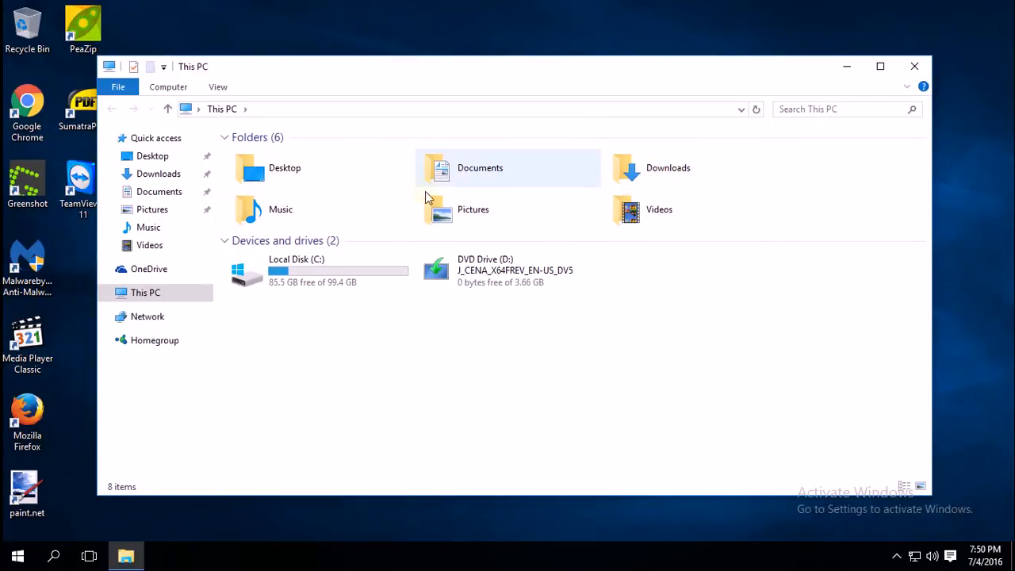
{"action": "left_click", "coordinate": [311, 278]}
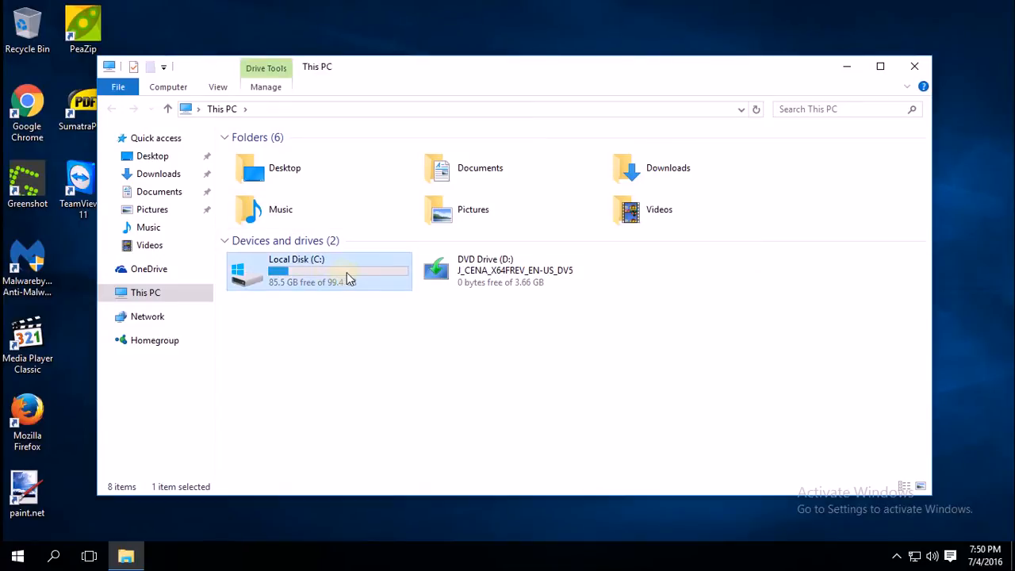
{"action": "left_click", "coordinate": [486, 280]}
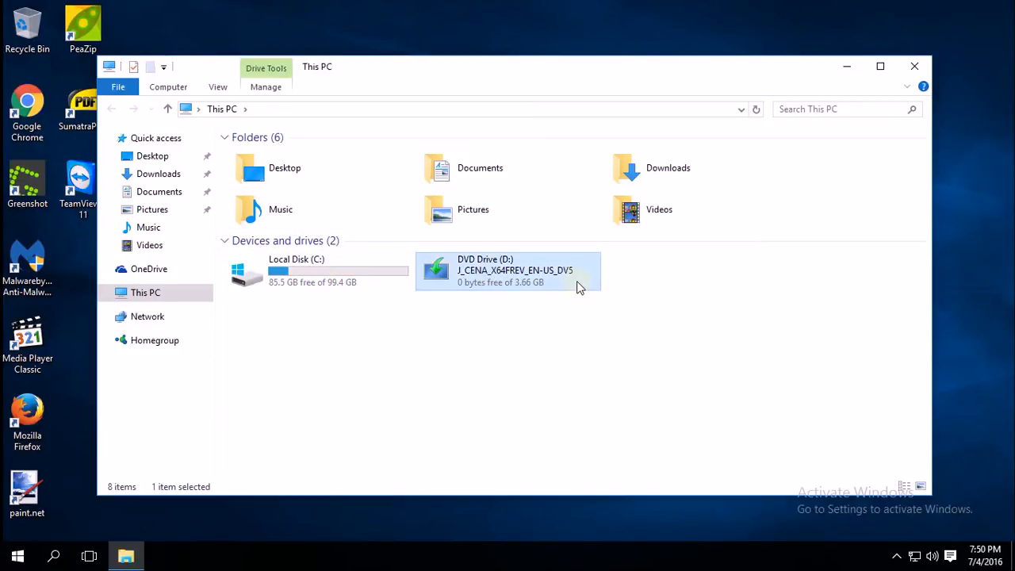
Step: Review the file name extensions setting and the Folder Options start location, closing the dialog without changes
{"action": "left_click", "coordinate": [218, 88]}
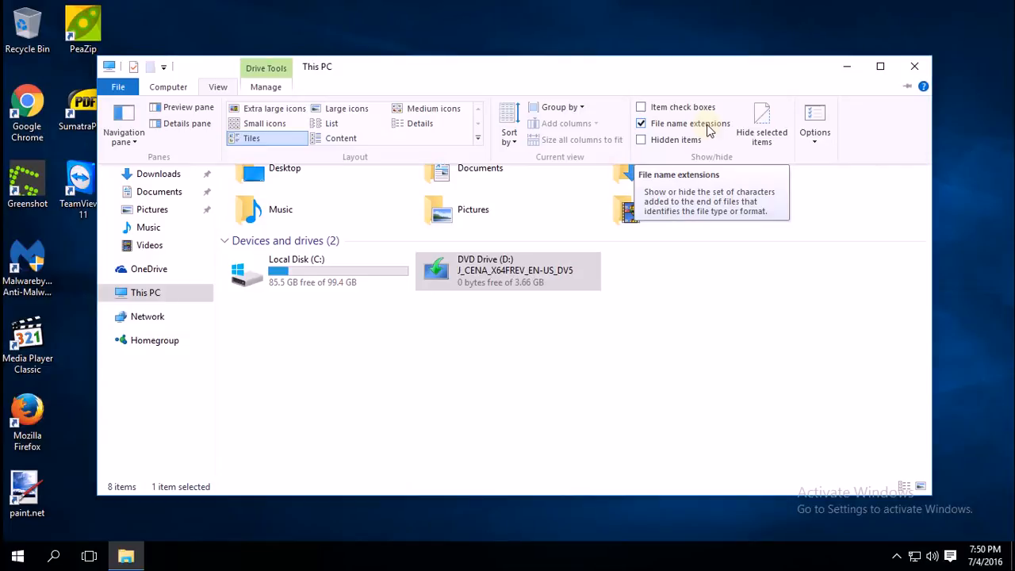
{"action": "left_click", "coordinate": [815, 136]}
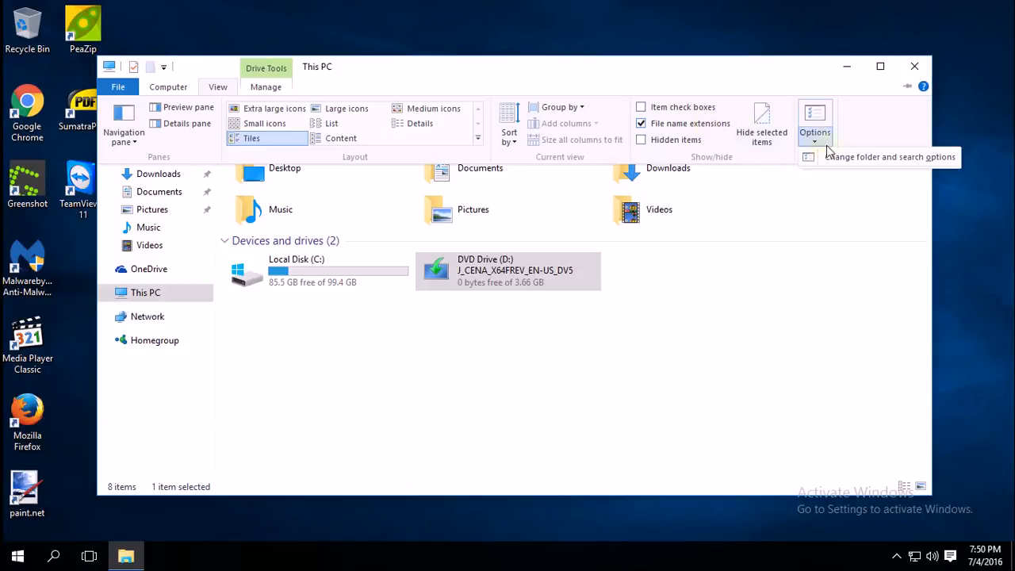
{"action": "left_click", "coordinate": [849, 158]}
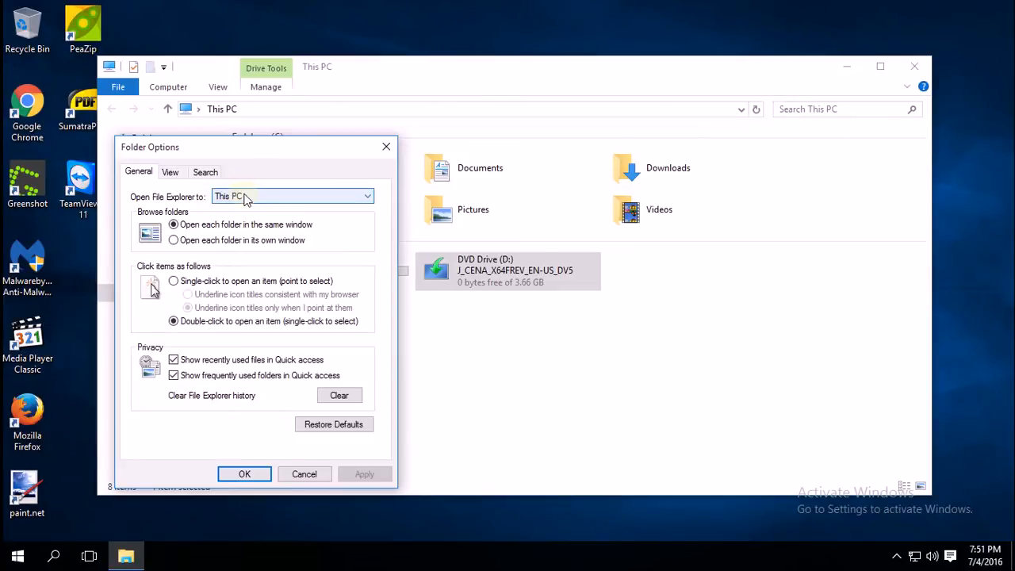
{"action": "left_click", "coordinate": [386, 148]}
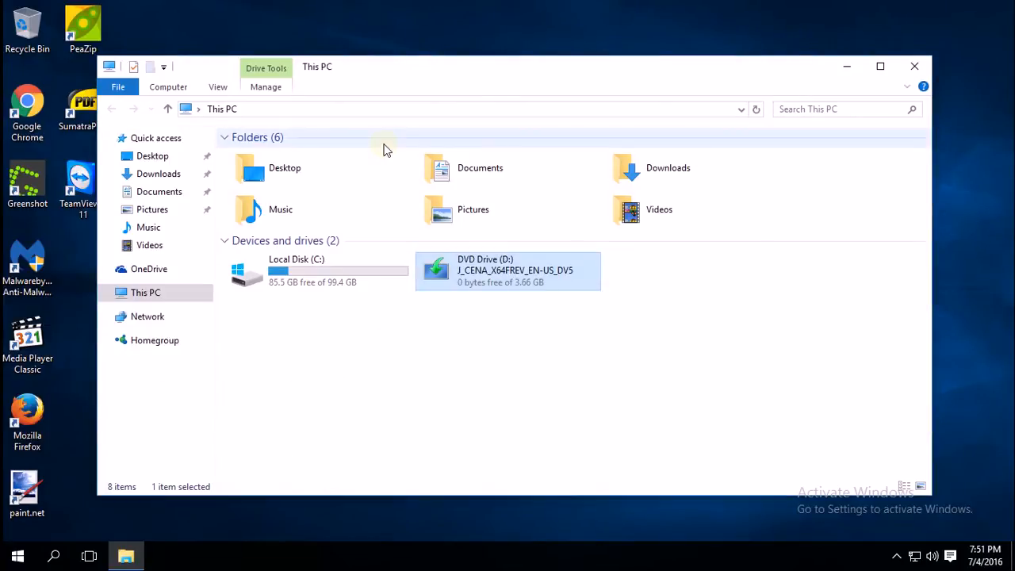
{"action": "left_click", "coordinate": [505, 340]}
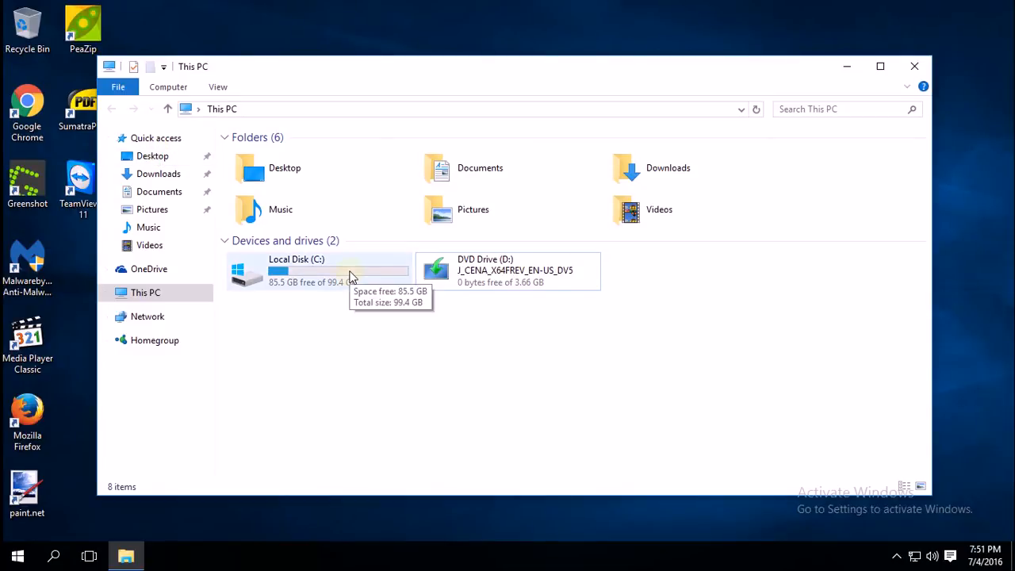
Step: Browse to the Users folder on Local Disk (C:) and pin it to Quick access
{"action": "double_click", "coordinate": [351, 276]}
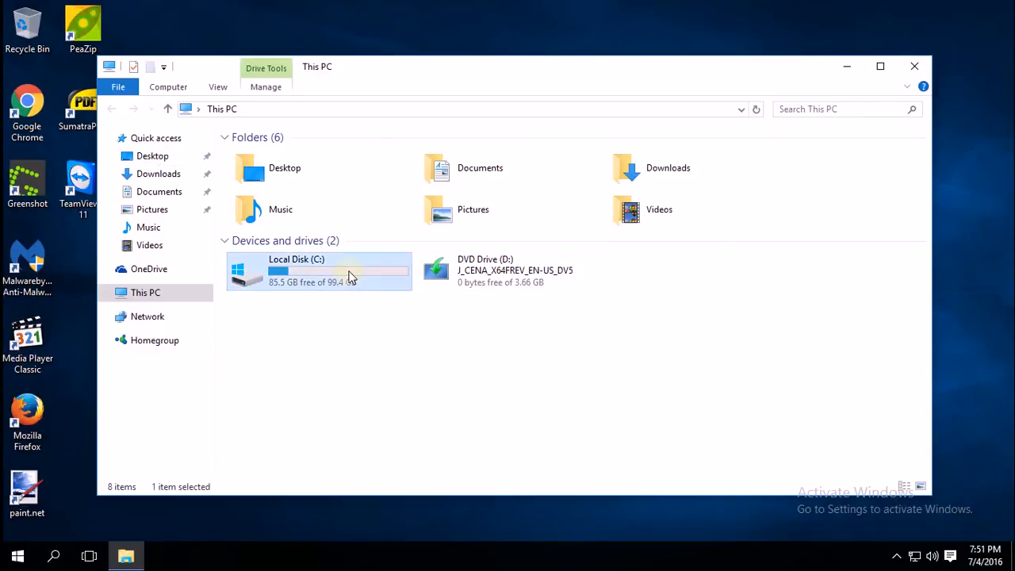
{"action": "double_click", "coordinate": [287, 208]}
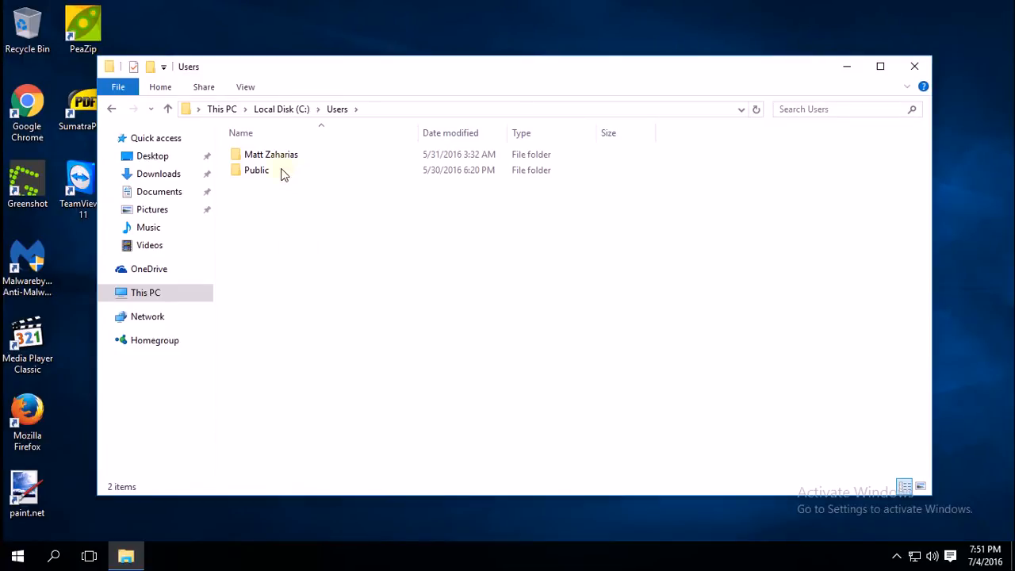
{"action": "right_click", "coordinate": [165, 143]}
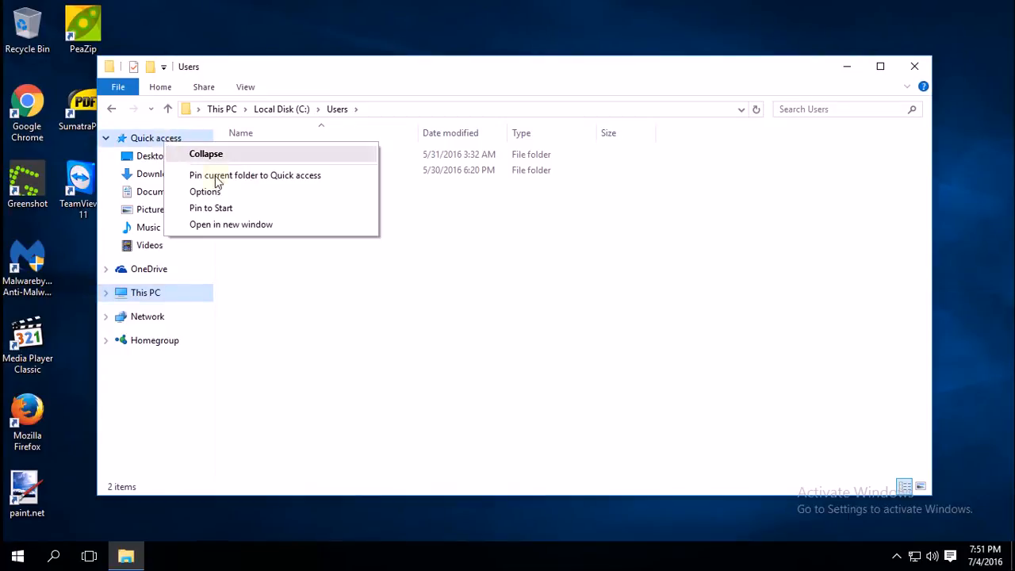
{"action": "left_click", "coordinate": [249, 178]}
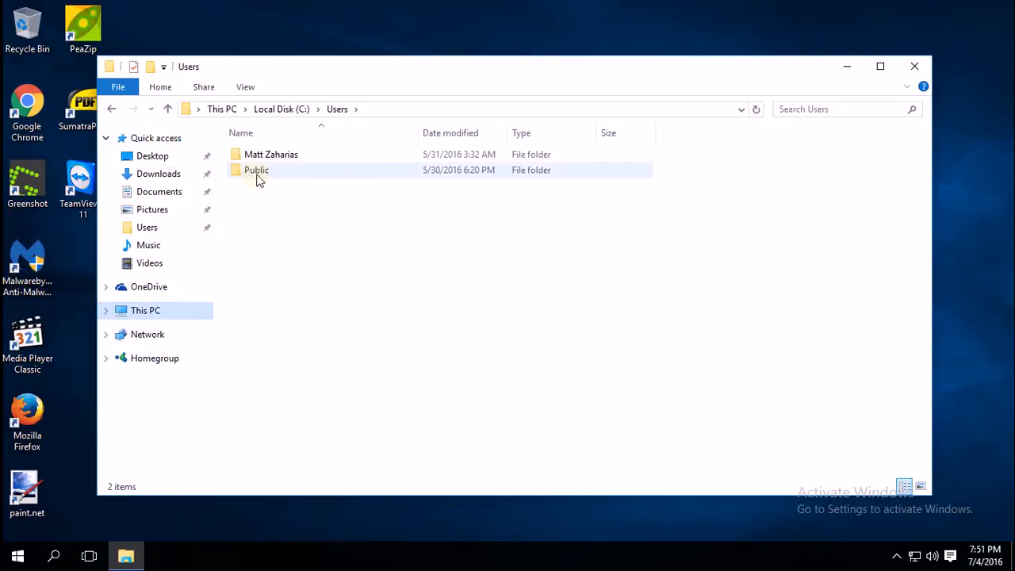
Step: View the unpin option for Pictures in Quick access without applying it, and close the File Explorer window
{"action": "right_click", "coordinate": [156, 217]}
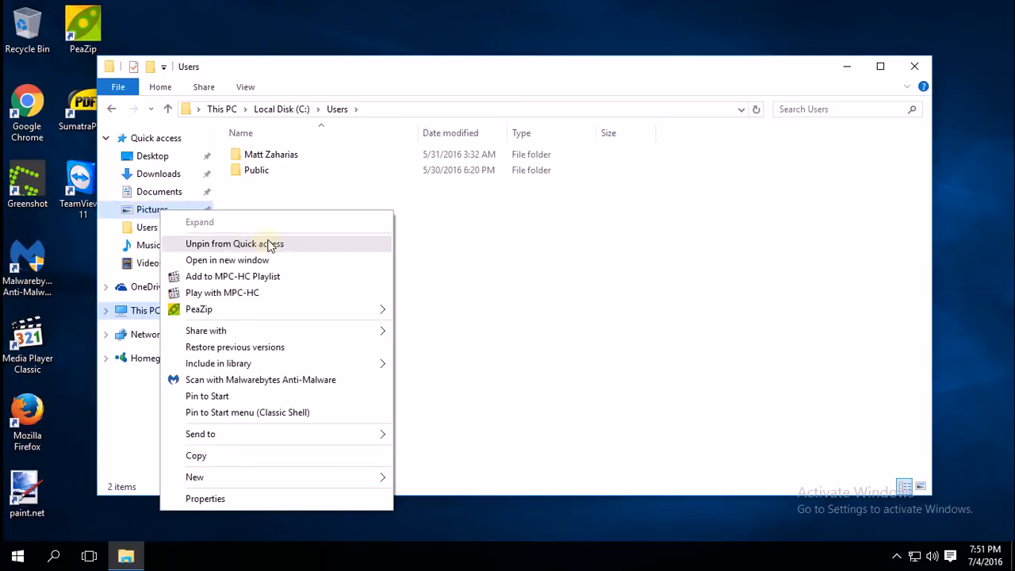
{"action": "left_click", "coordinate": [273, 199]}
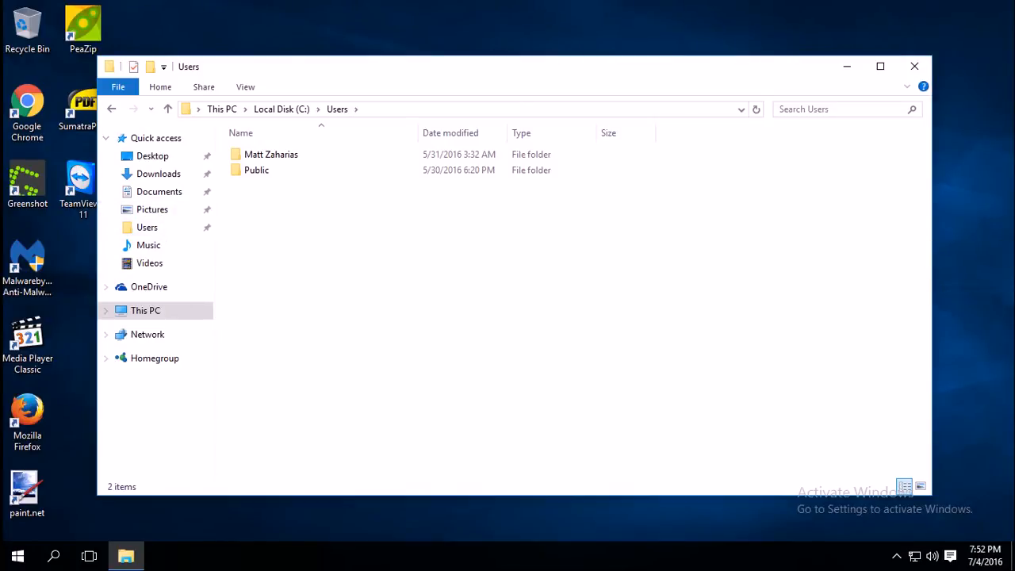
{"action": "left_click", "coordinate": [456, 30]}
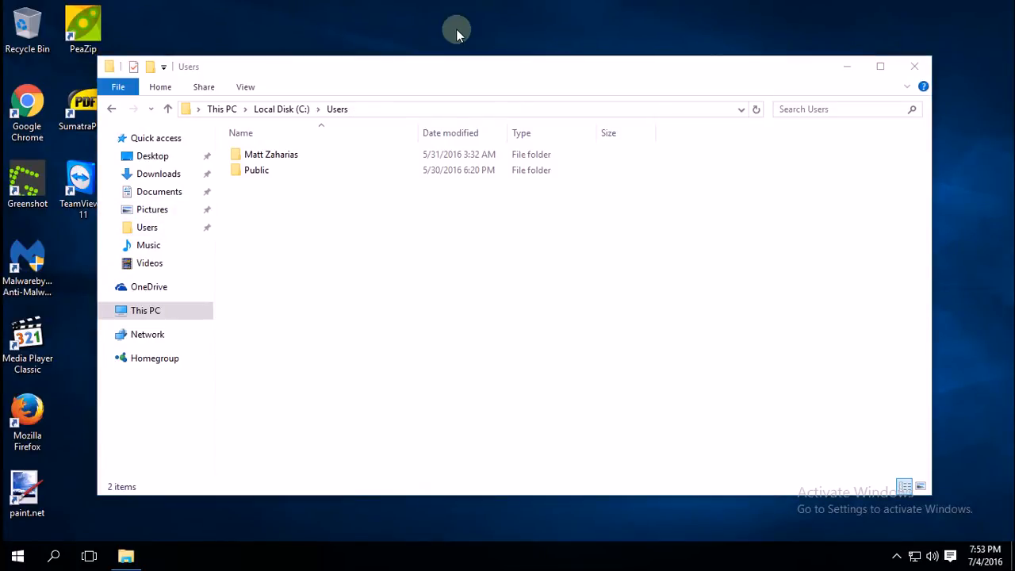
{"action": "left_click", "coordinate": [914, 67]}
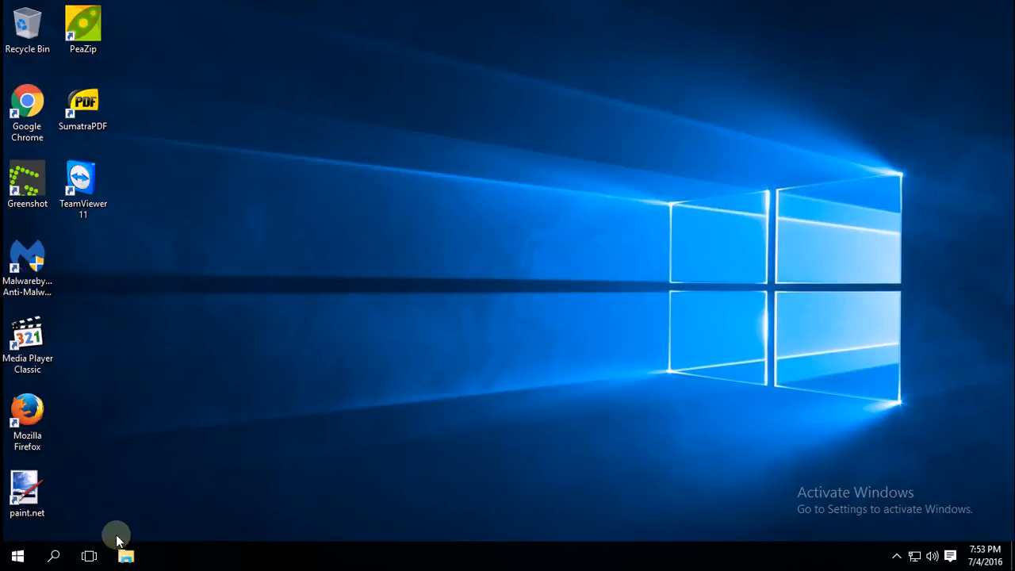
Step: Search the Start menu for "chrome" and launch the browser from the results
{"action": "left_click", "coordinate": [18, 557]}
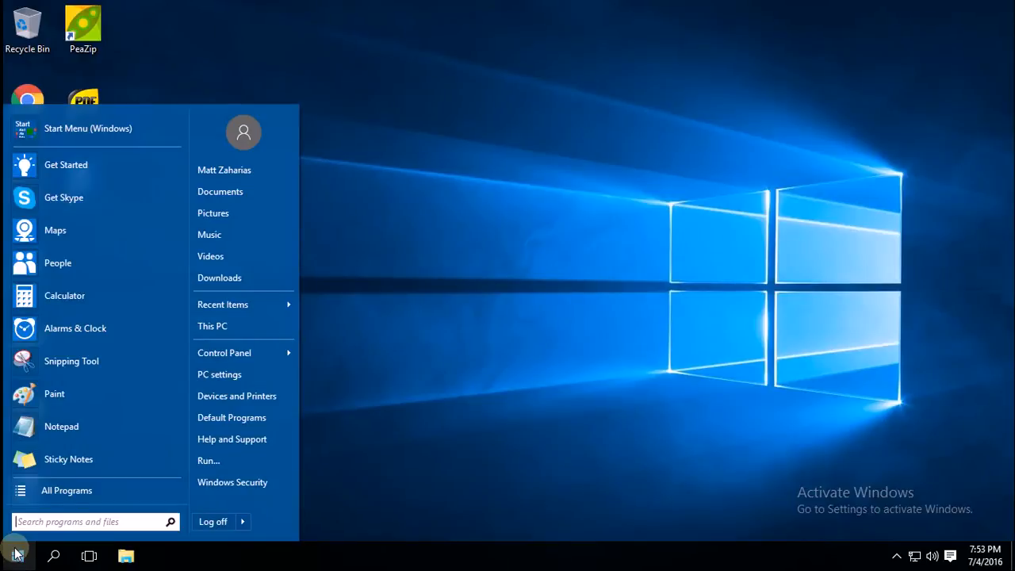
{"action": "type", "text": "chrome"}
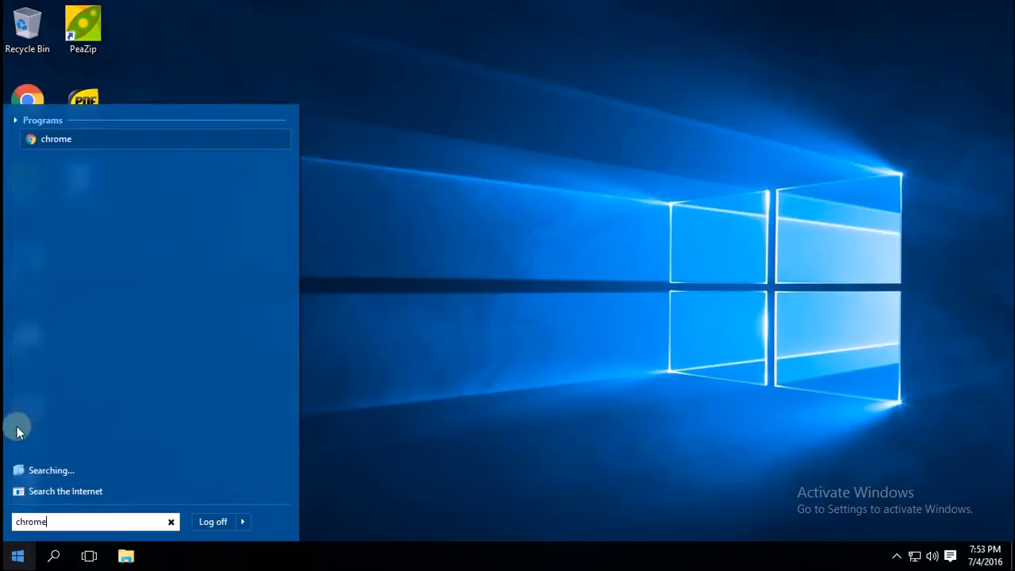
{"action": "left_click", "coordinate": [58, 139]}
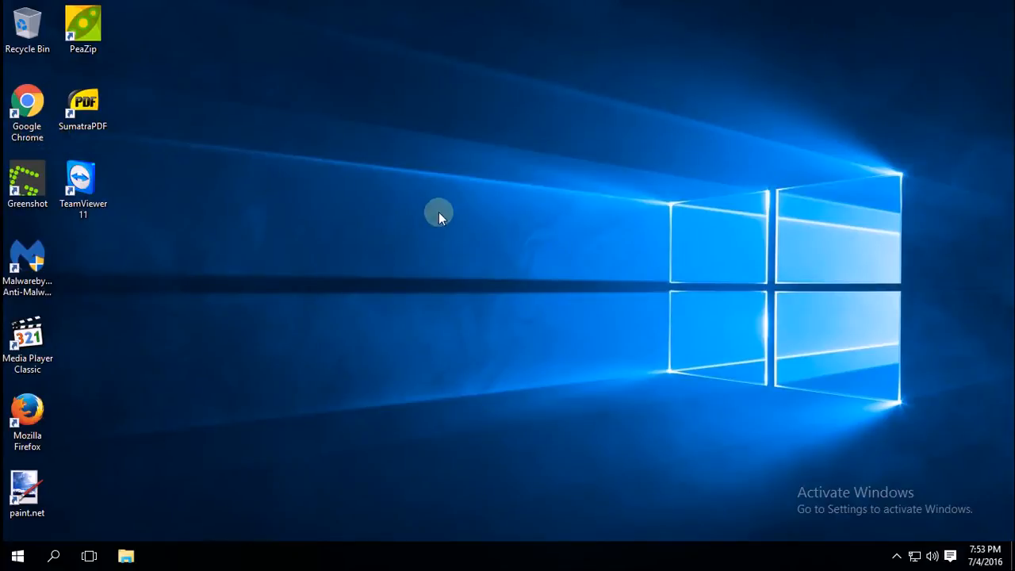
Step: Search the Start menu for "firefox" and "paint.net", launching each program from the results
{"action": "key", "text": "super"}
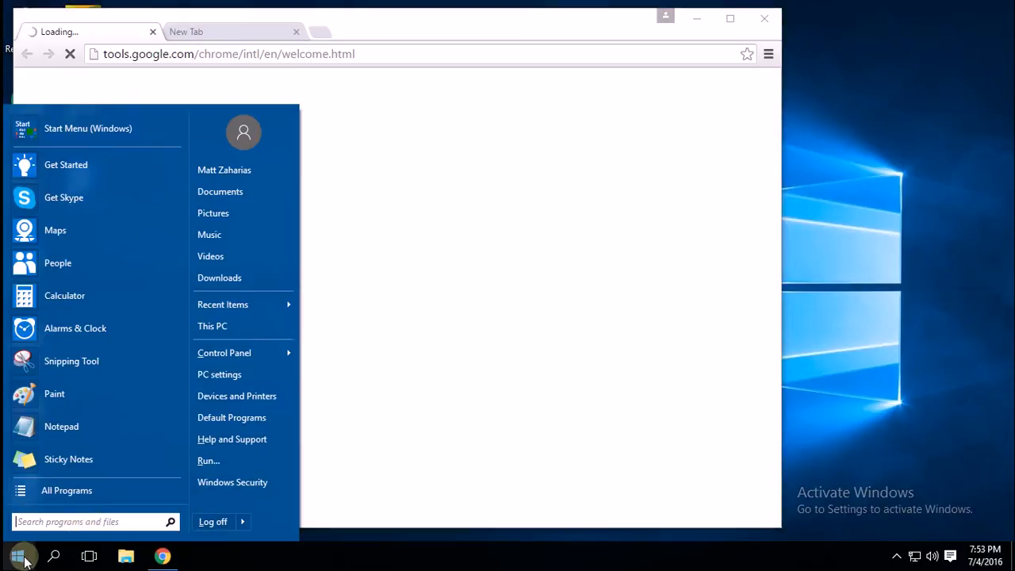
{"action": "left_click", "coordinate": [38, 522]}
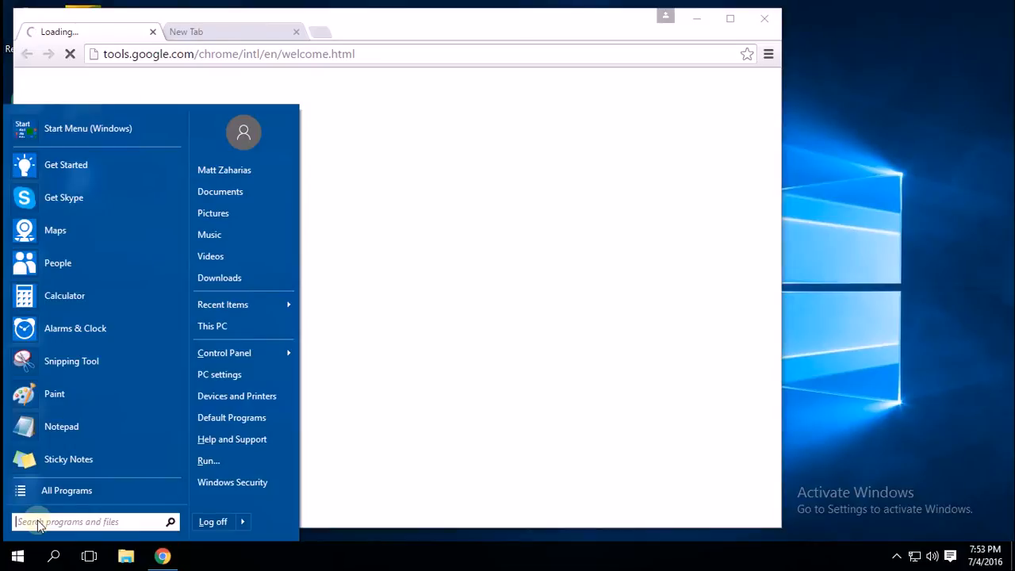
{"action": "type", "text": "firefo"}
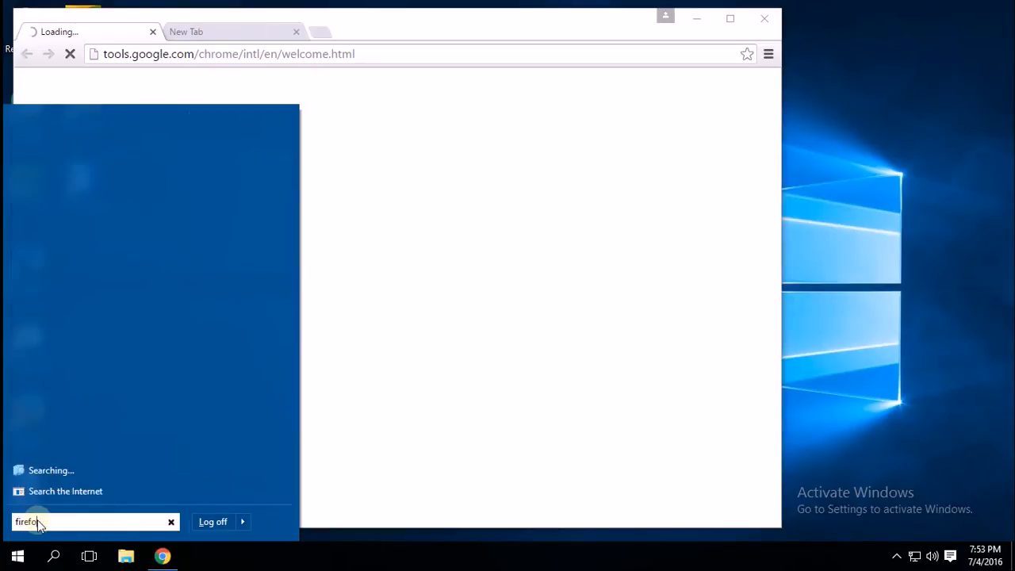
{"action": "type", "text": "x"}
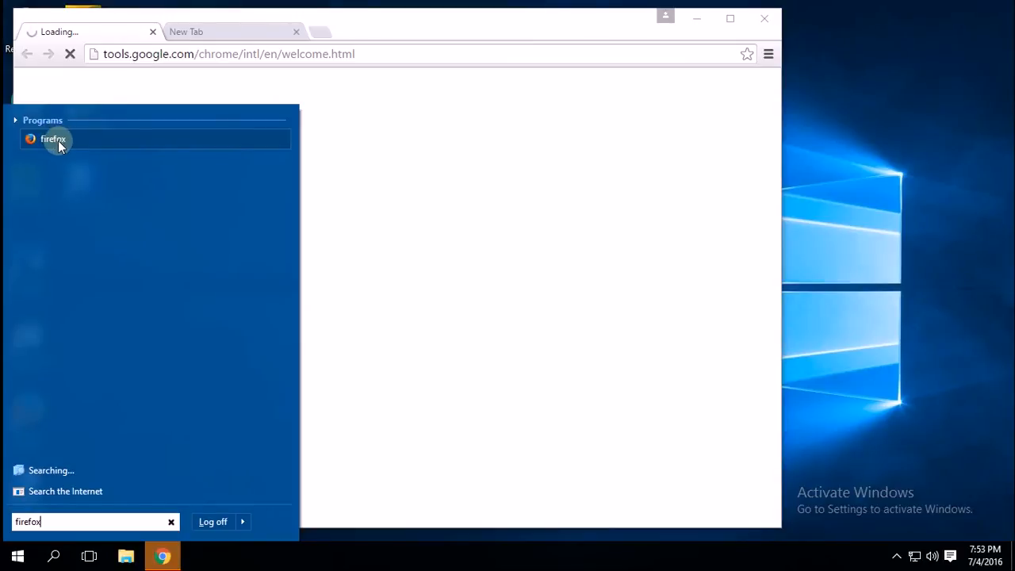
{"action": "left_click", "coordinate": [58, 140]}
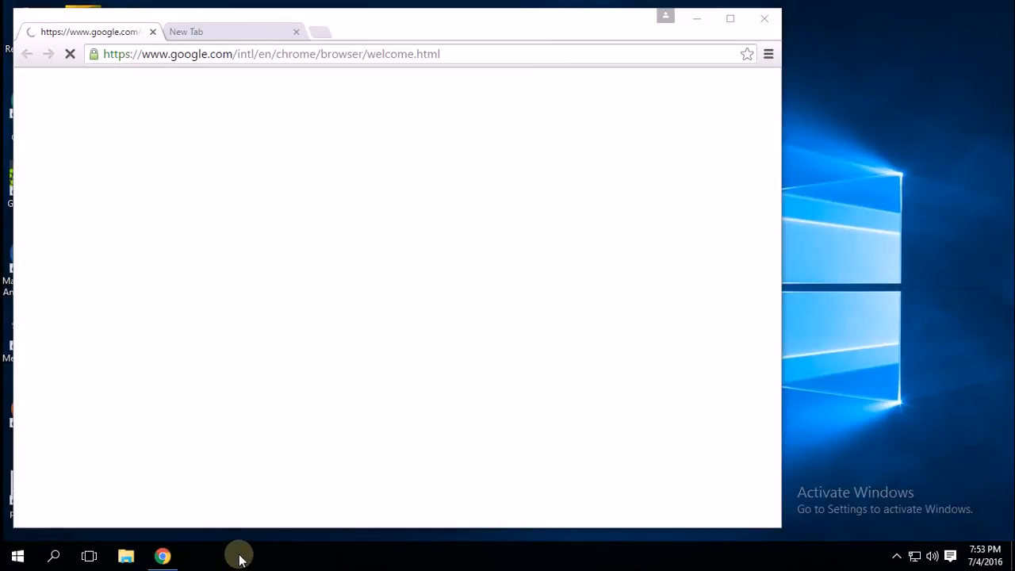
{"action": "left_click", "coordinate": [14, 554]}
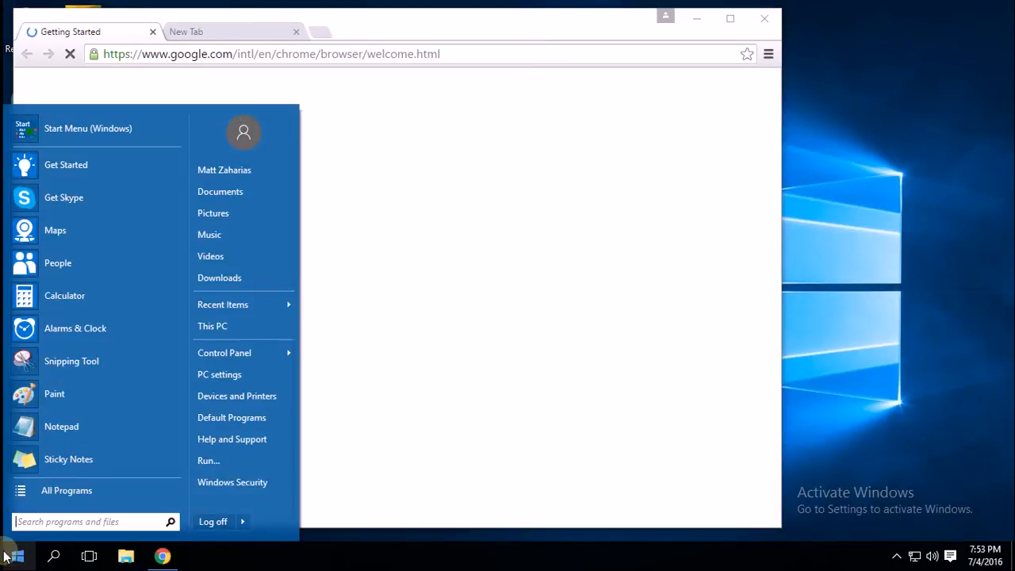
{"action": "type", "text": "paint.net"}
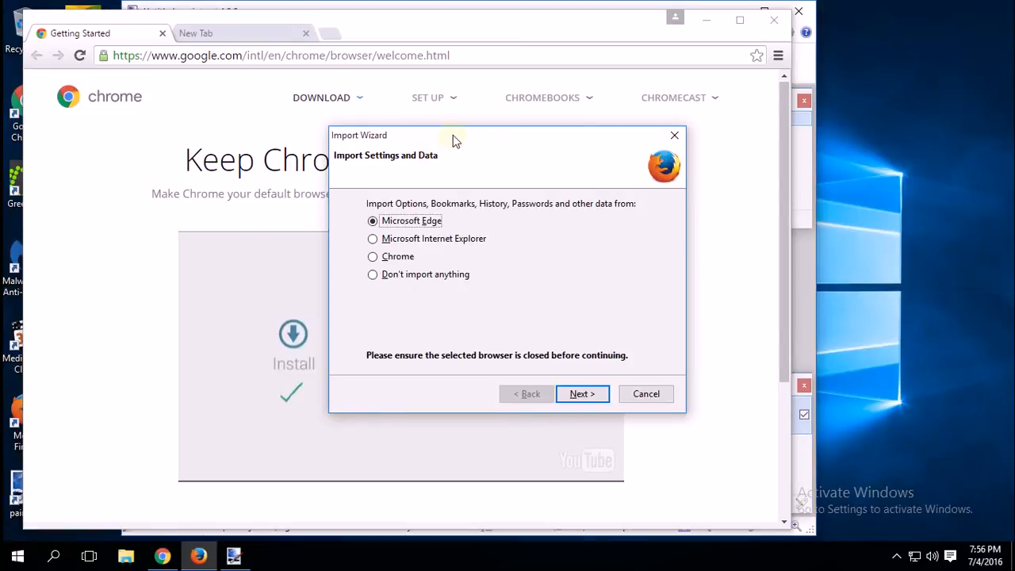
Step: Choose not to import anything in the Firefox Import Wizard and continue past it
{"action": "left_click_drag", "start_coordinate": [455, 140], "coordinate": [445, 140]}
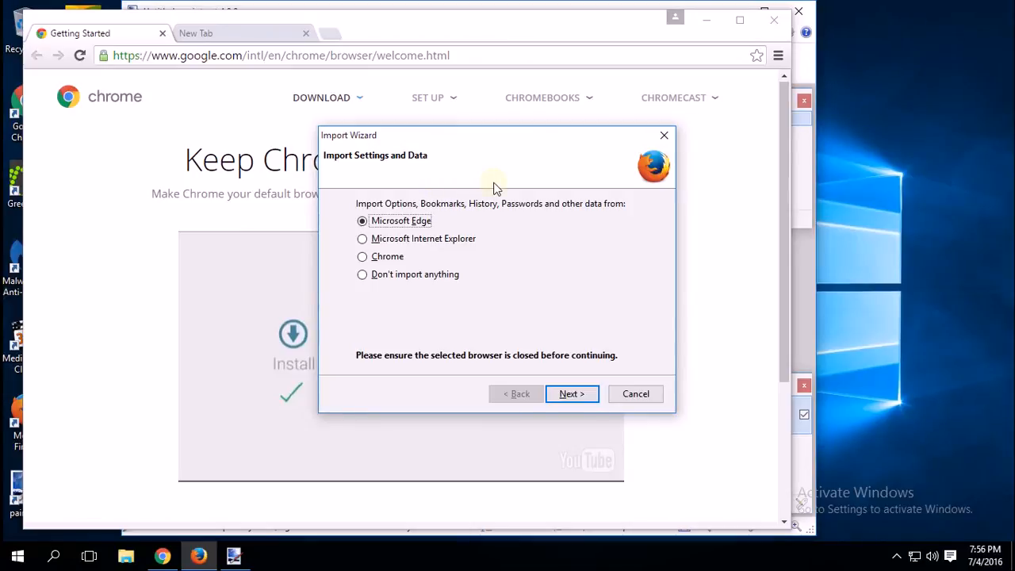
{"action": "left_click", "coordinate": [404, 277]}
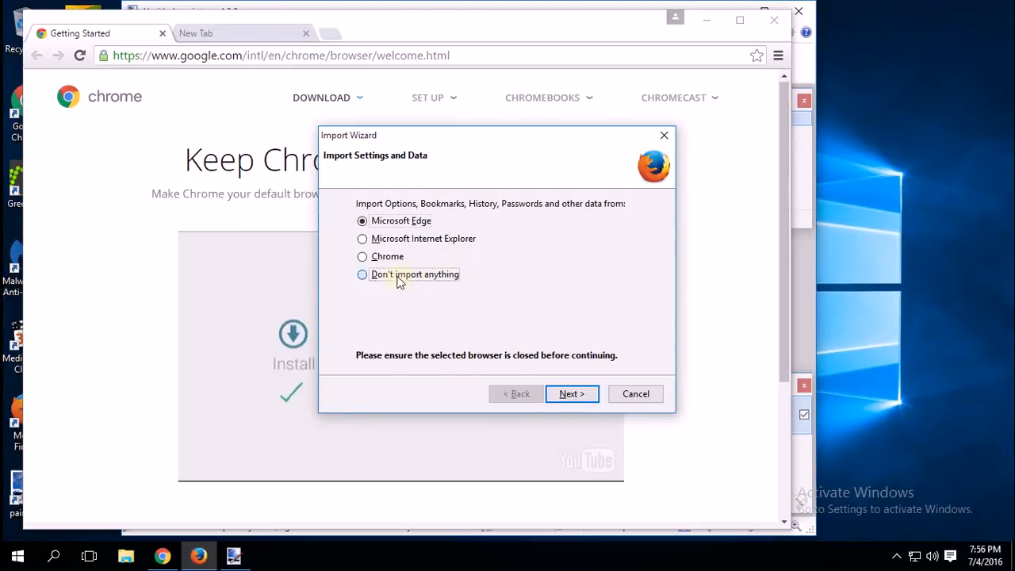
{"action": "left_click", "coordinate": [574, 397]}
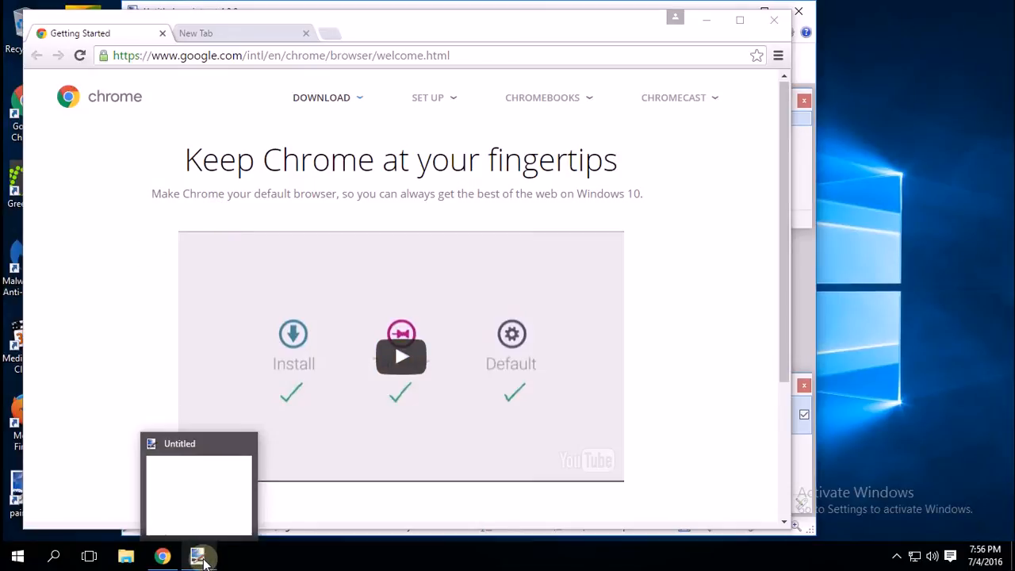
Step: Look at the open paint.net and Chrome windows, and pin both programs to the taskbar
{"action": "left_click", "coordinate": [201, 558]}
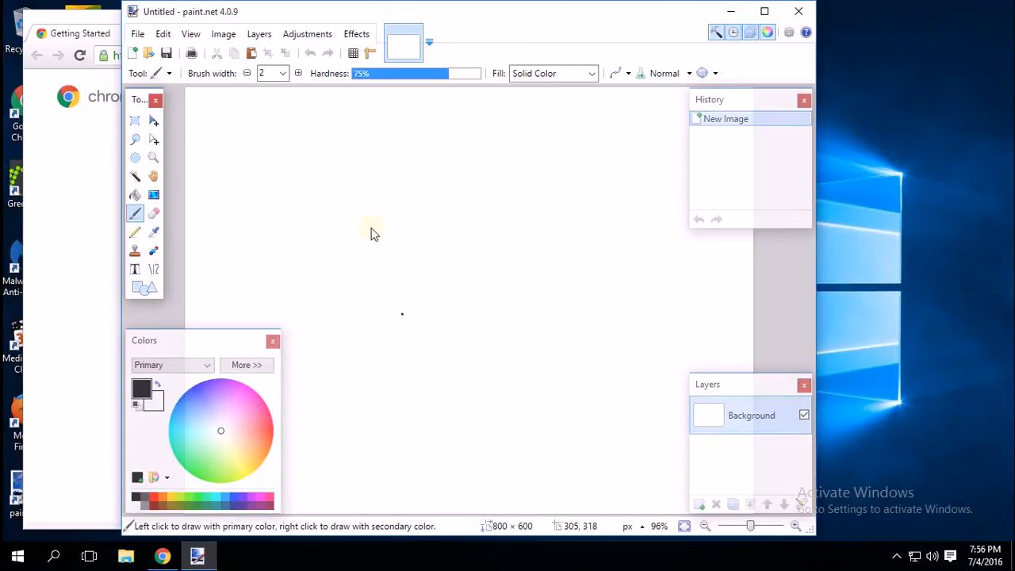
{"action": "left_click", "coordinate": [163, 557]}
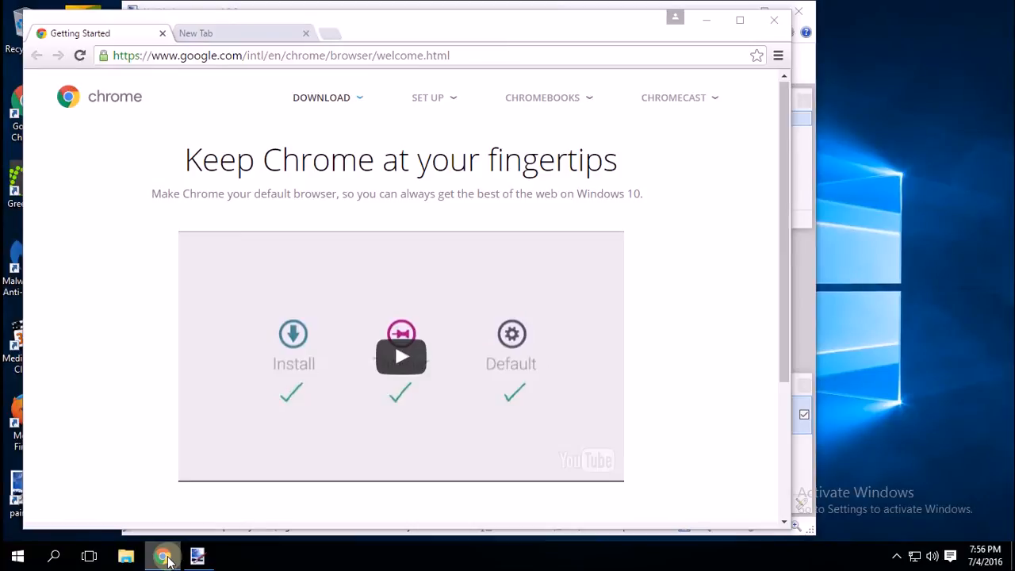
{"action": "right_click", "coordinate": [165, 559]}
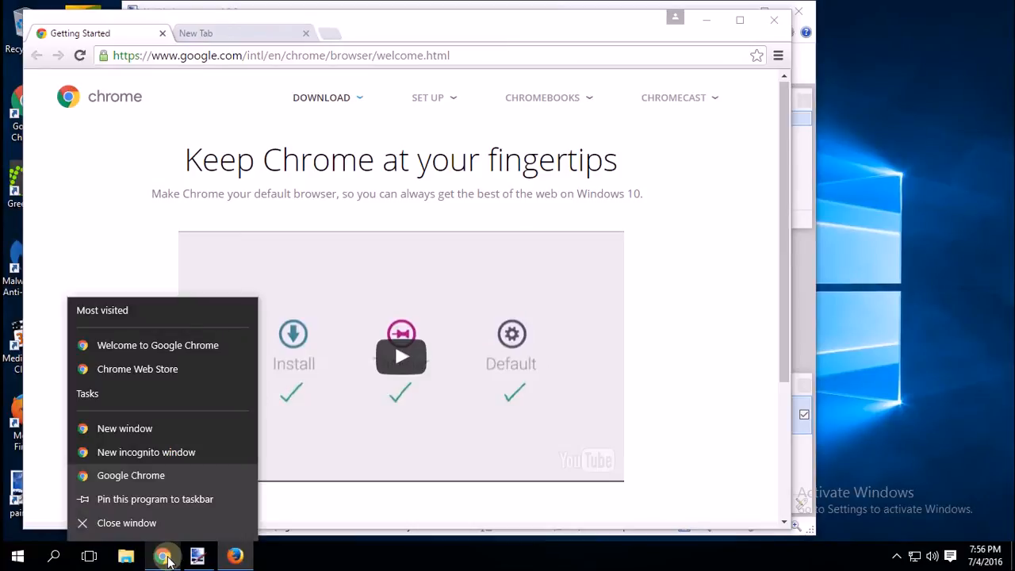
{"action": "left_click", "coordinate": [163, 499]}
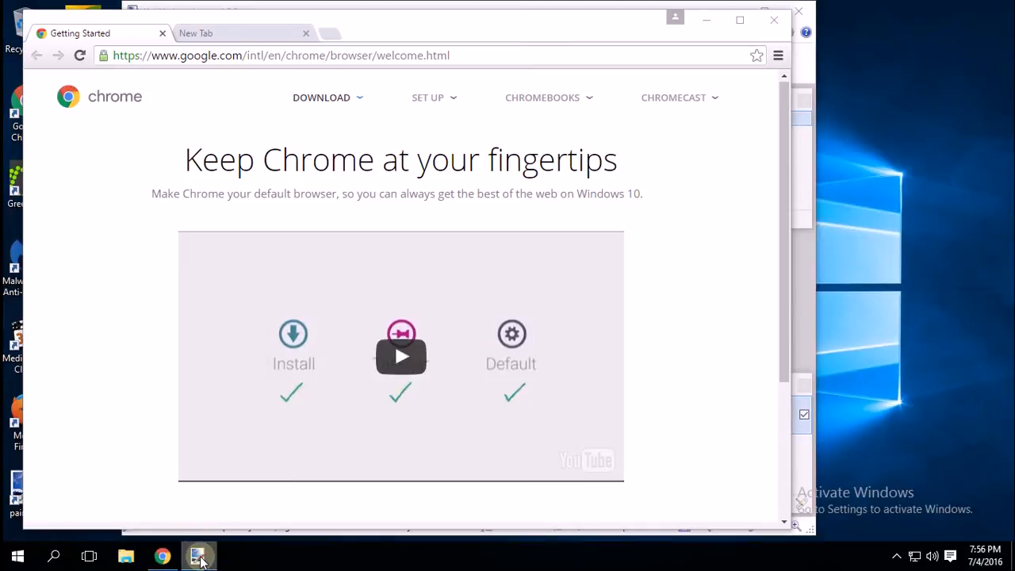
{"action": "right_click", "coordinate": [198, 557]}
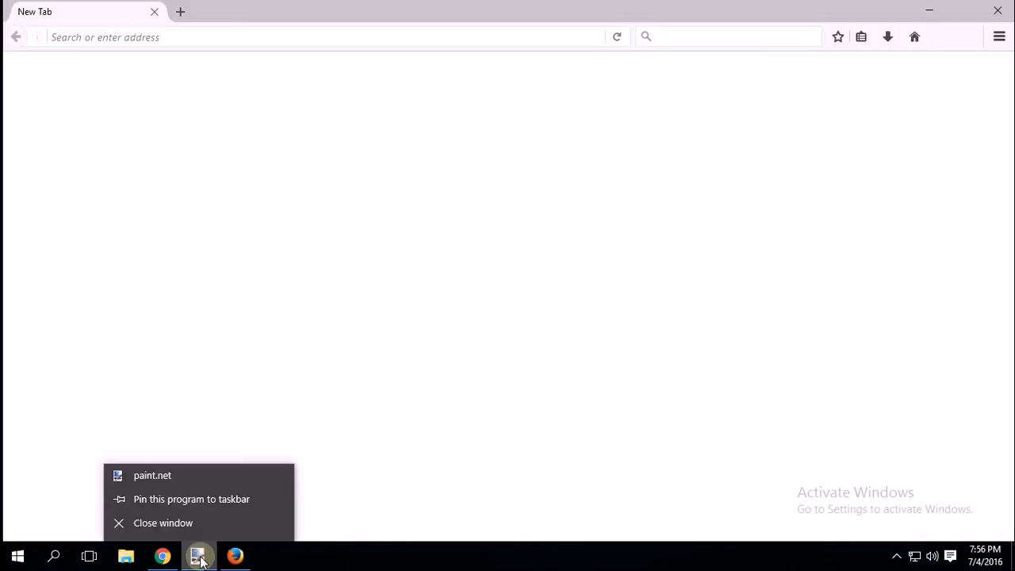
{"action": "left_click", "coordinate": [192, 499]}
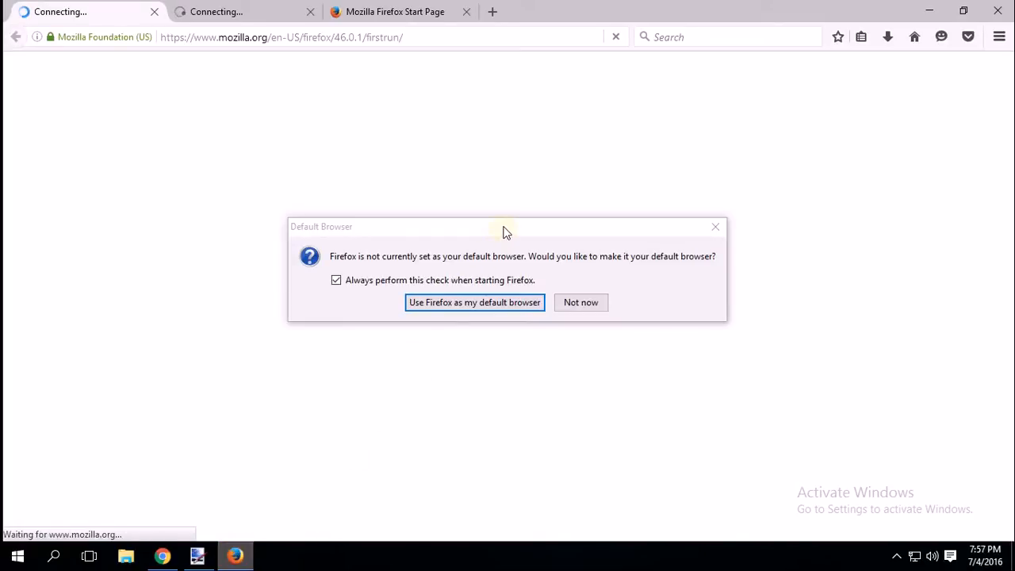
Step: Turn off Firefox's default browser check at startup and decline making it the default browser for now
{"action": "left_click_drag", "start_coordinate": [505, 232], "coordinate": [487, 228]}
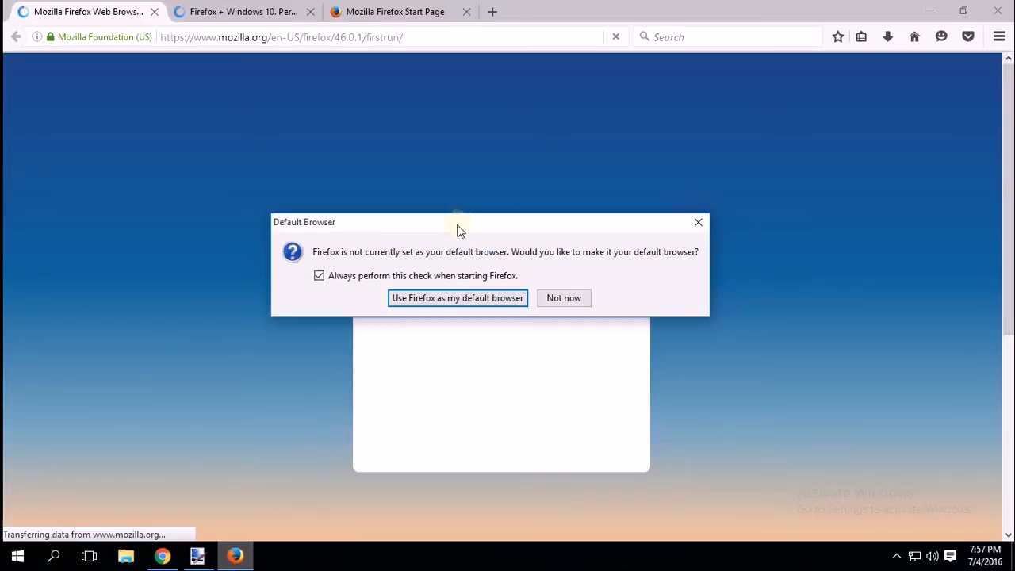
{"action": "left_click", "coordinate": [374, 281]}
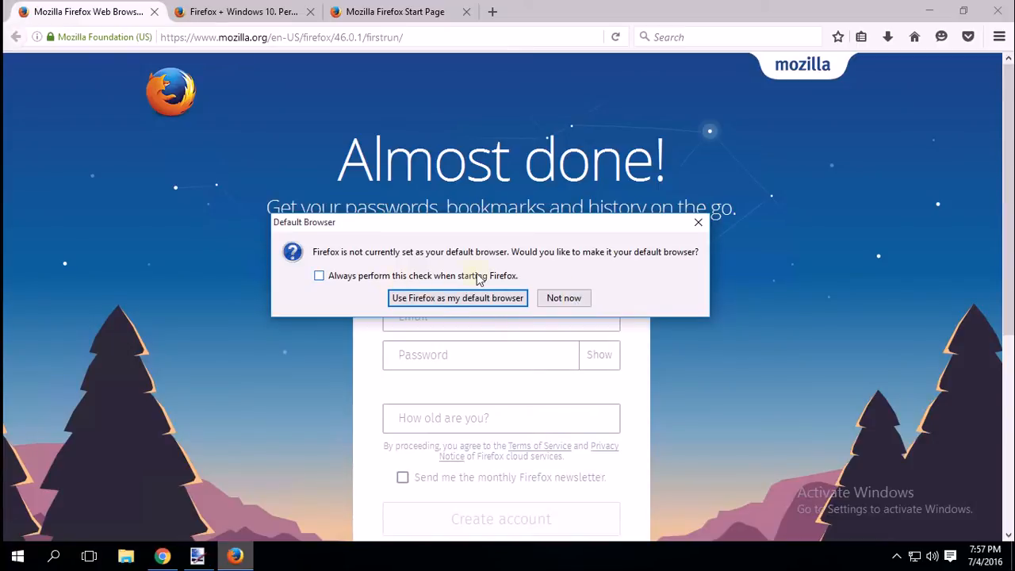
{"action": "left_click", "coordinate": [565, 300]}
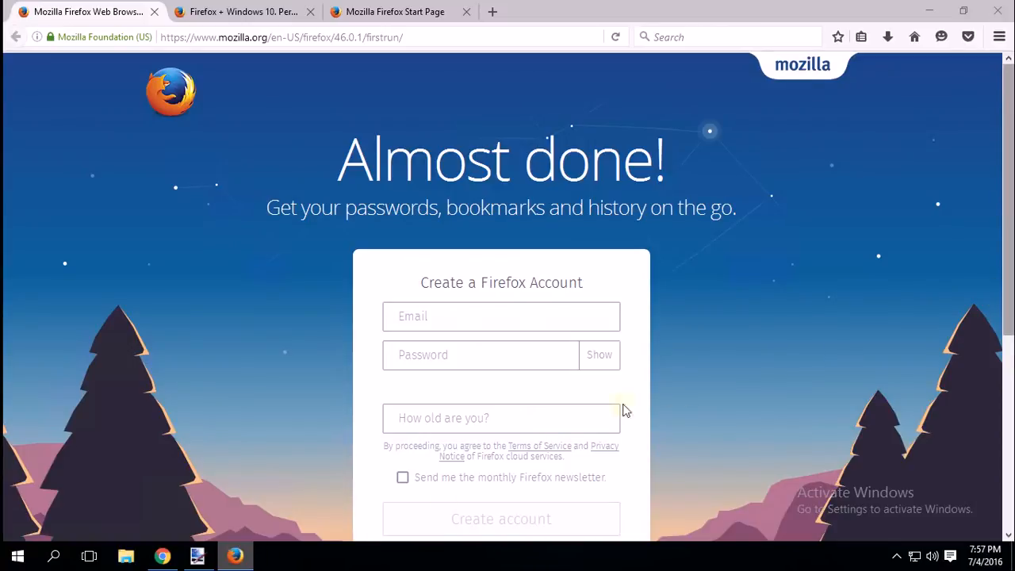
Step: Minimize the Firefox window and preview the open paint.net and Chrome windows from the taskbar
{"action": "left_click", "coordinate": [237, 557]}
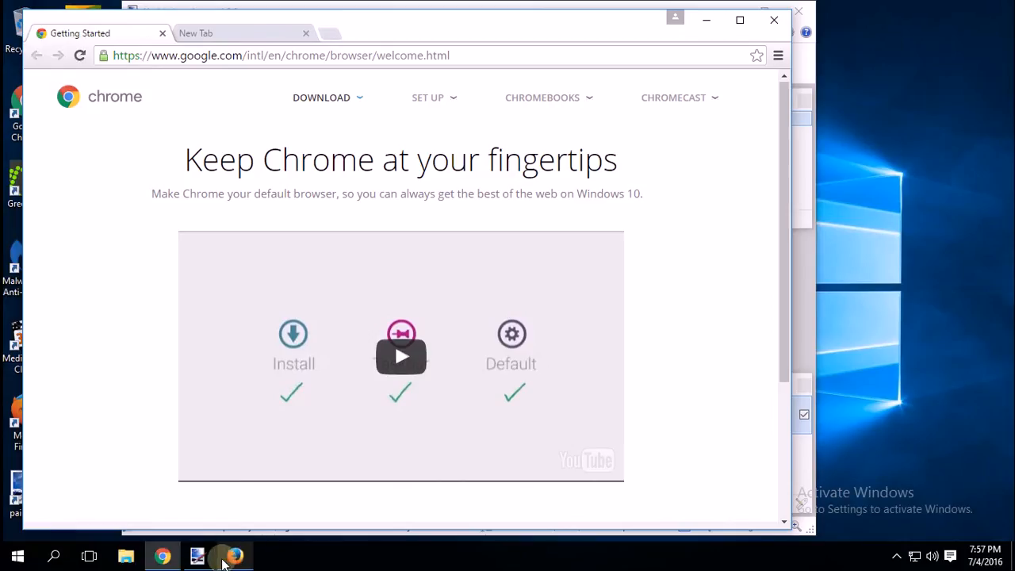
{"action": "mouse_move", "coordinate": [199, 555]}
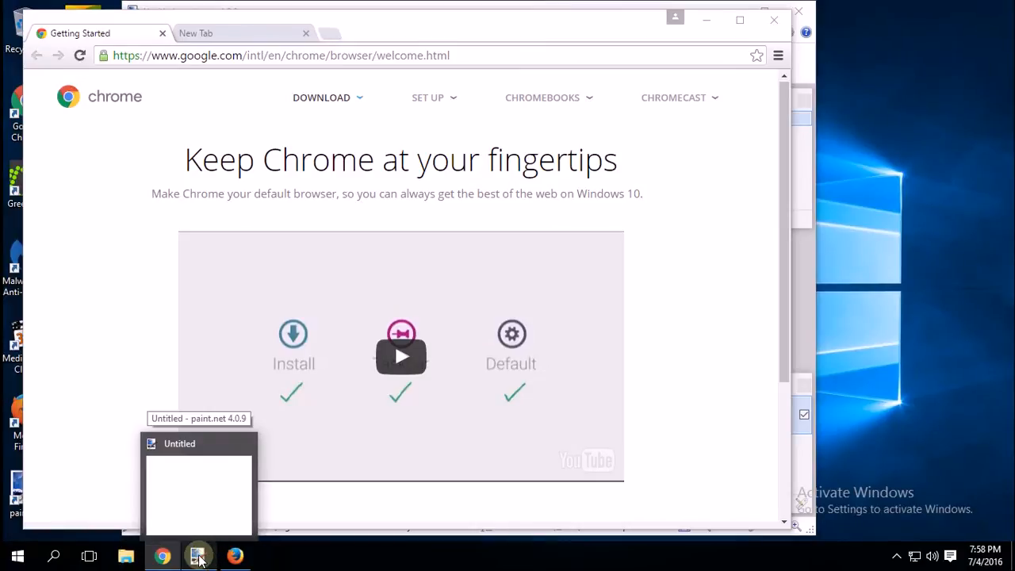
{"action": "mouse_move", "coordinate": [244, 559]}
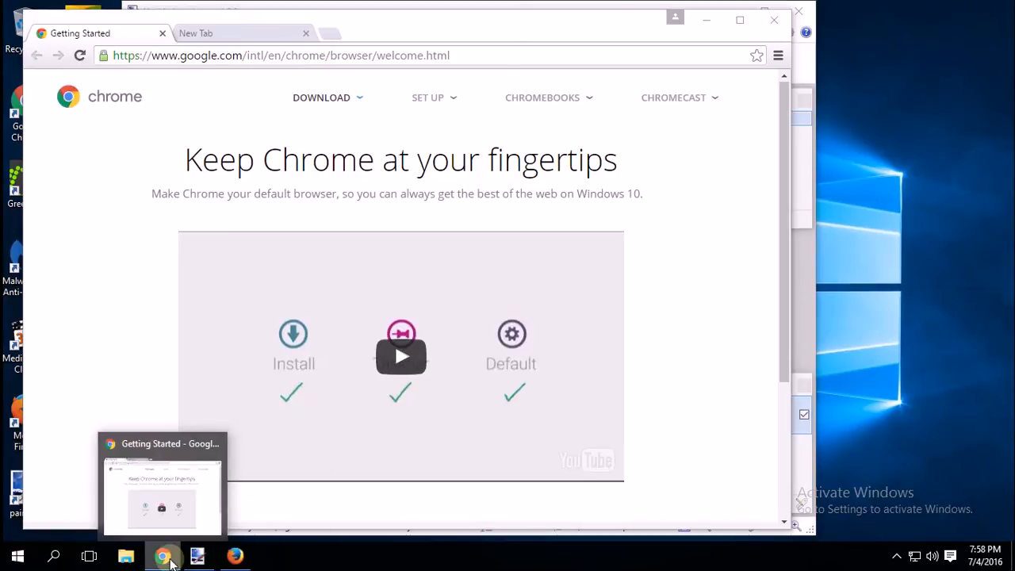
{"action": "left_click", "coordinate": [205, 559]}
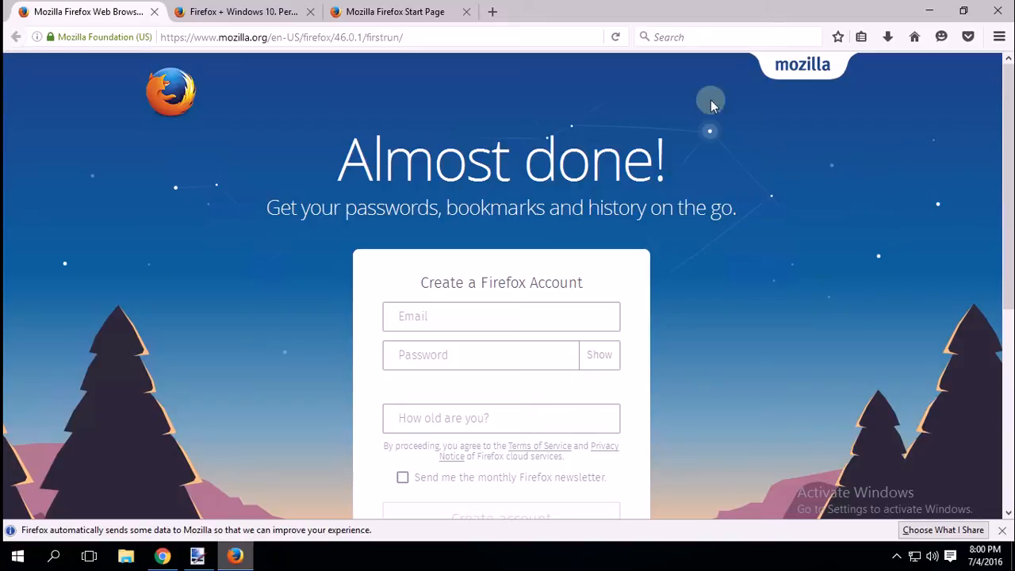
Step: Set Google as Firefox's default search engine and enable search suggestions in location bar results
{"action": "left_click", "coordinate": [647, 37]}
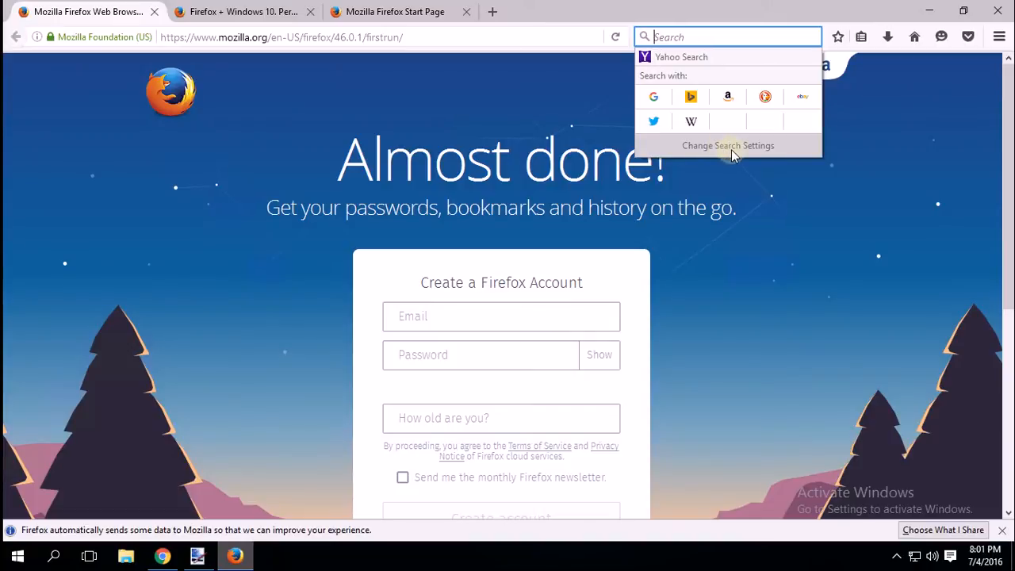
{"action": "left_click", "coordinate": [643, 36]}
{"action": "left_click", "coordinate": [646, 39]}
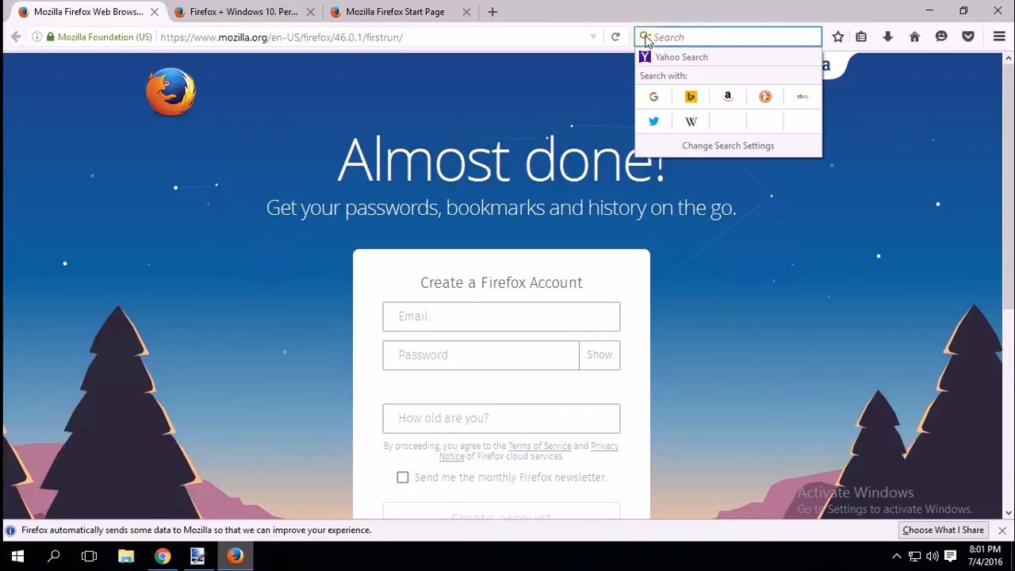
{"action": "left_click", "coordinate": [728, 146]}
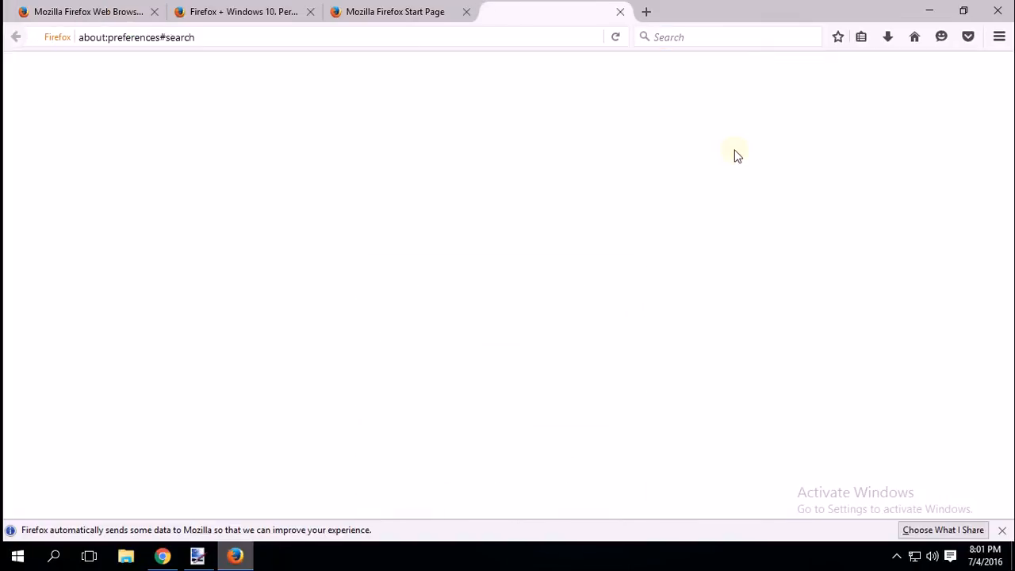
{"action": "left_click", "coordinate": [257, 192]}
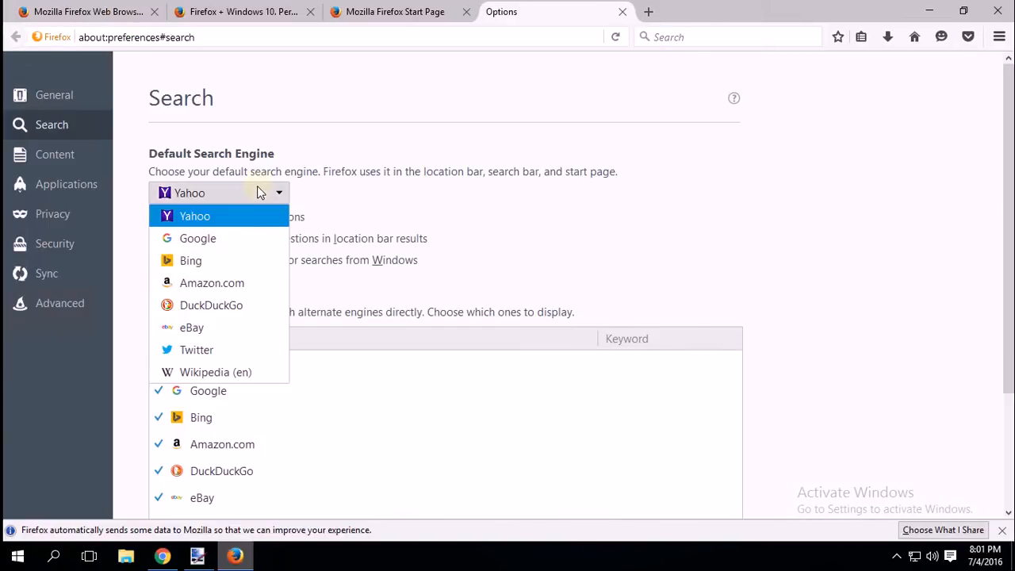
{"action": "left_click", "coordinate": [211, 236]}
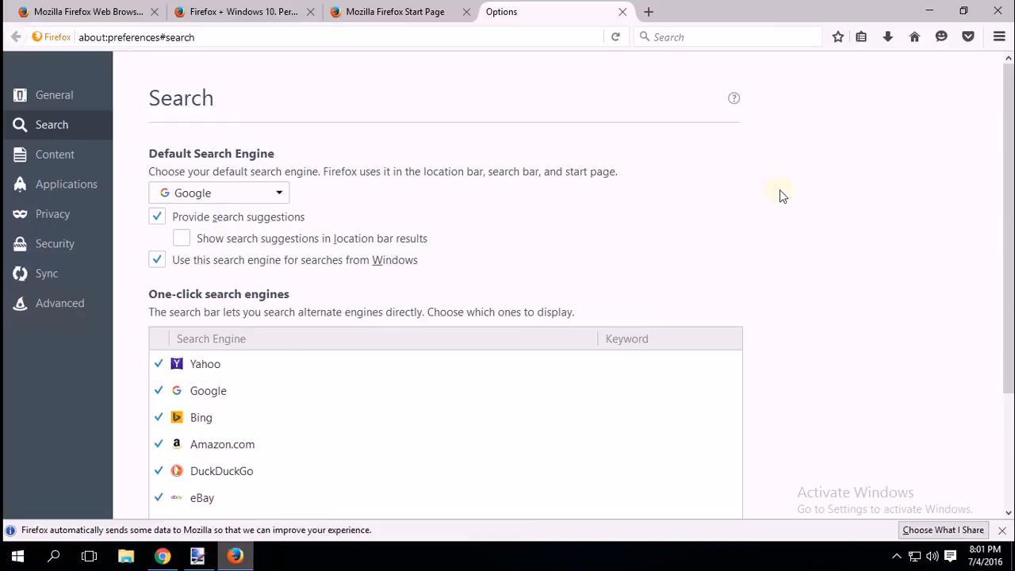
{"action": "scroll", "coordinate": [798, 184], "scroll_direction": "down", "scroll_amount": 2}
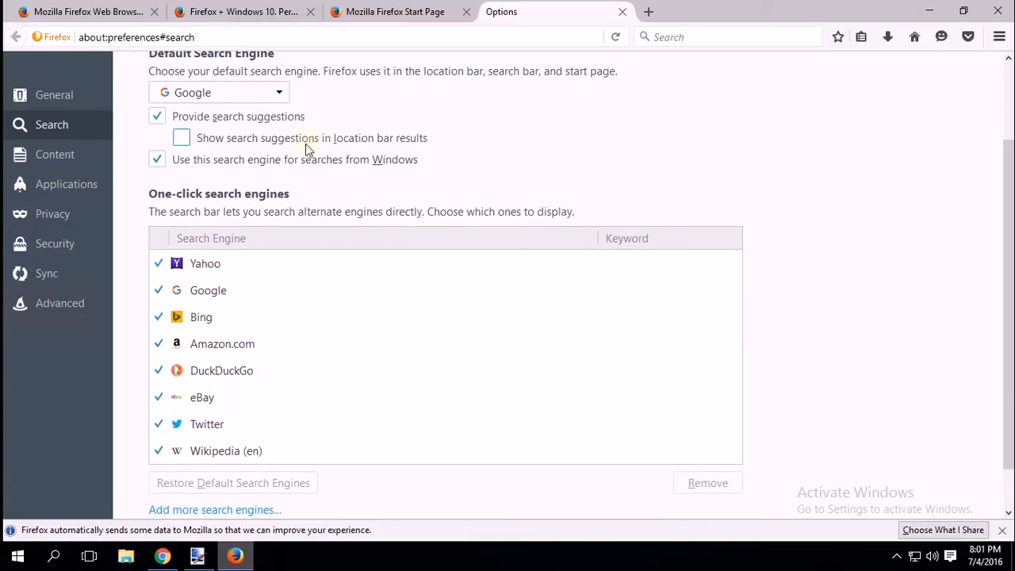
{"action": "left_click", "coordinate": [246, 141]}
Step: Remove Yahoo, Bing, Amazon.com, DuckDuckGo, eBay, Twitter and Wikipedia (en) from the one-click search engines
{"action": "left_click", "coordinate": [233, 270]}
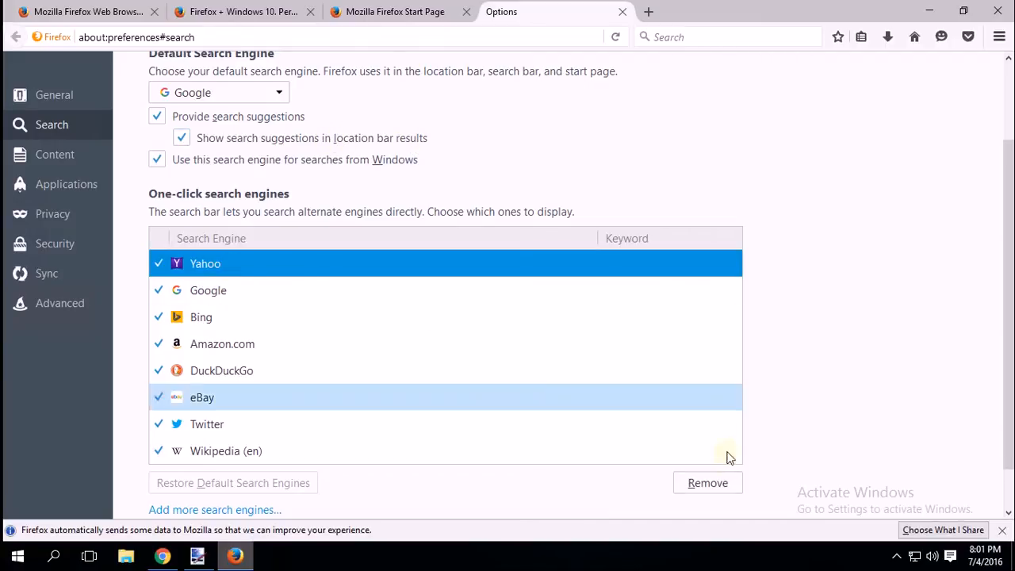
{"action": "left_click", "coordinate": [714, 484]}
{"action": "left_click", "coordinate": [223, 291]}
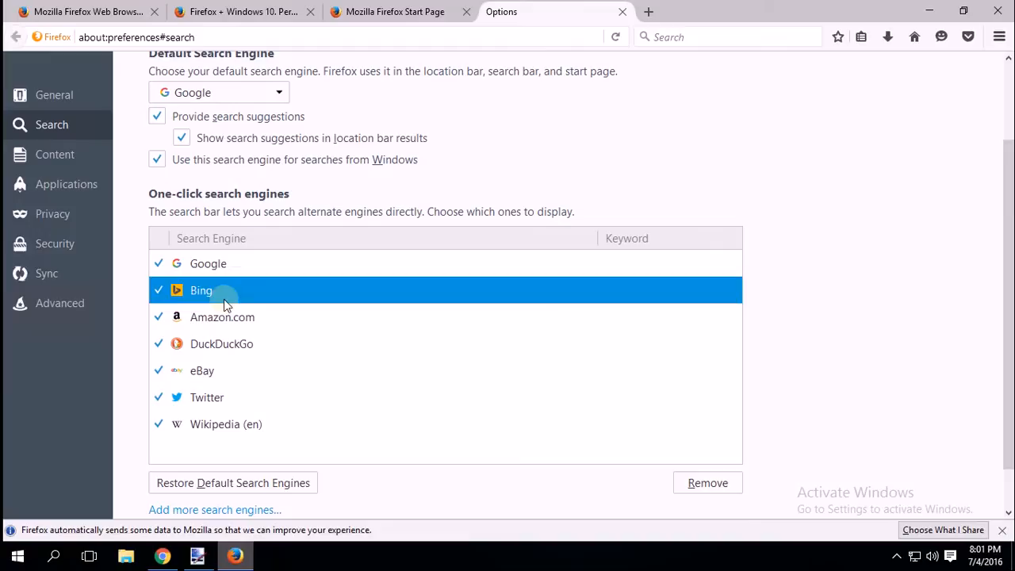
{"action": "left_click", "coordinate": [710, 487]}
{"action": "left_click", "coordinate": [714, 486]}
{"action": "left_click", "coordinate": [717, 486]}
{"action": "left_click", "coordinate": [718, 484]}
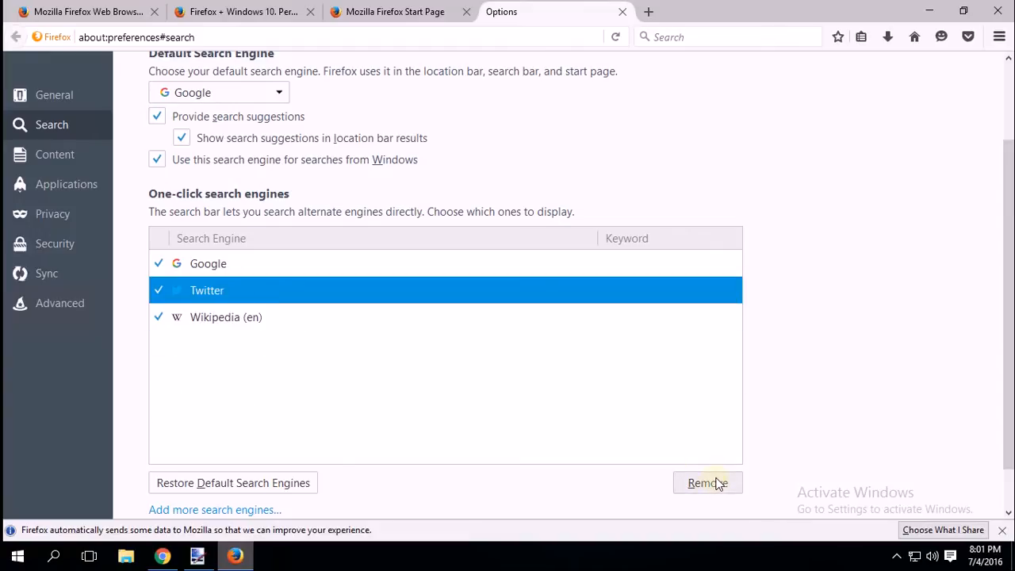
{"action": "left_click", "coordinate": [718, 484]}
{"action": "left_click", "coordinate": [719, 485]}
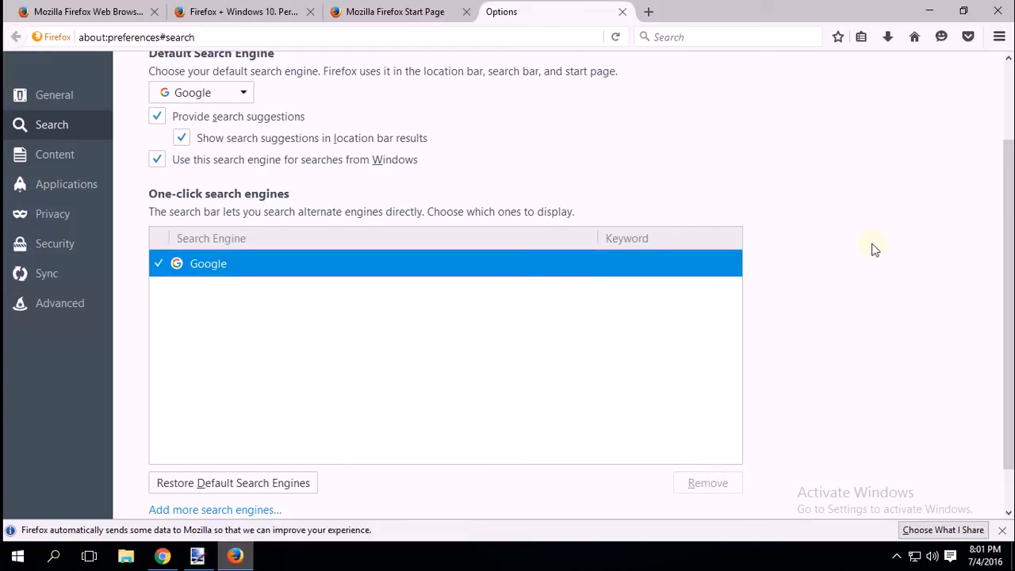
Step: Search the Firefox add-ons for ublock origin, install uBlock Origin, and close the Add-ons Manager and Options tabs
{"action": "scroll", "coordinate": [872, 250], "scroll_direction": "up", "scroll_amount": 2}
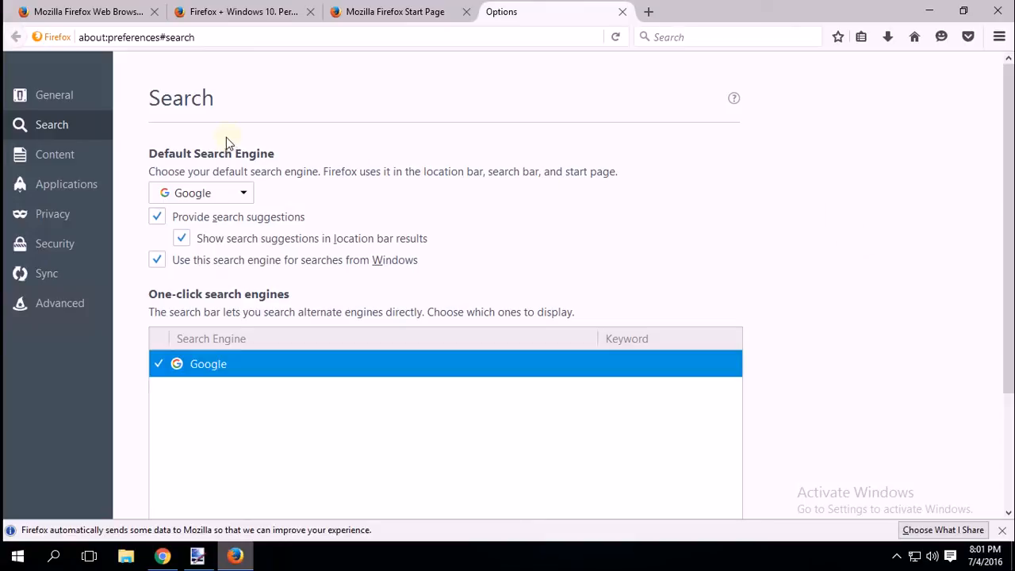
{"action": "left_click", "coordinate": [1000, 37]}
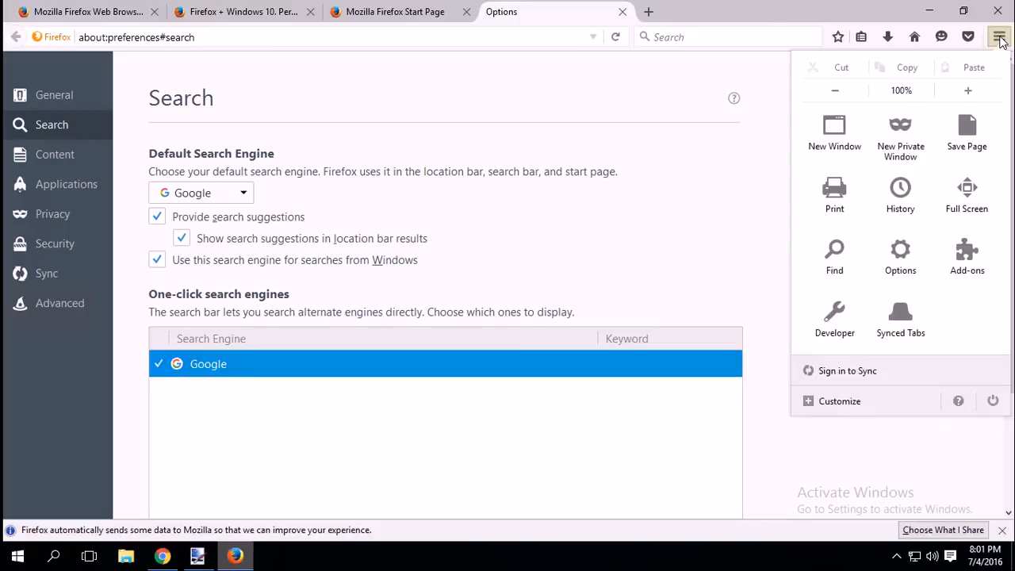
{"action": "left_click", "coordinate": [975, 263]}
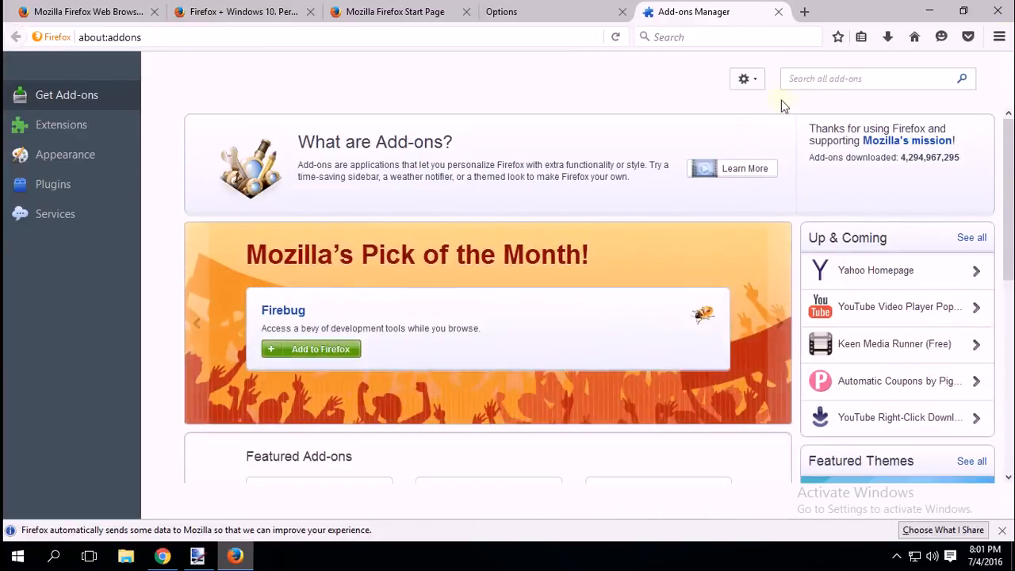
{"action": "left_click", "coordinate": [833, 87]}
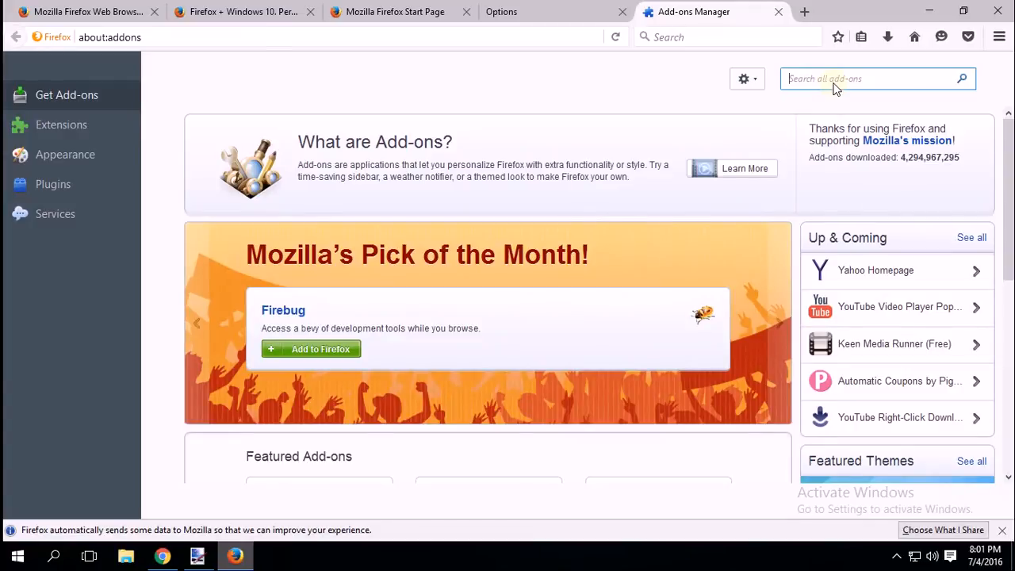
{"action": "type", "text": "ublock origin"}
{"action": "key", "text": "Return"}
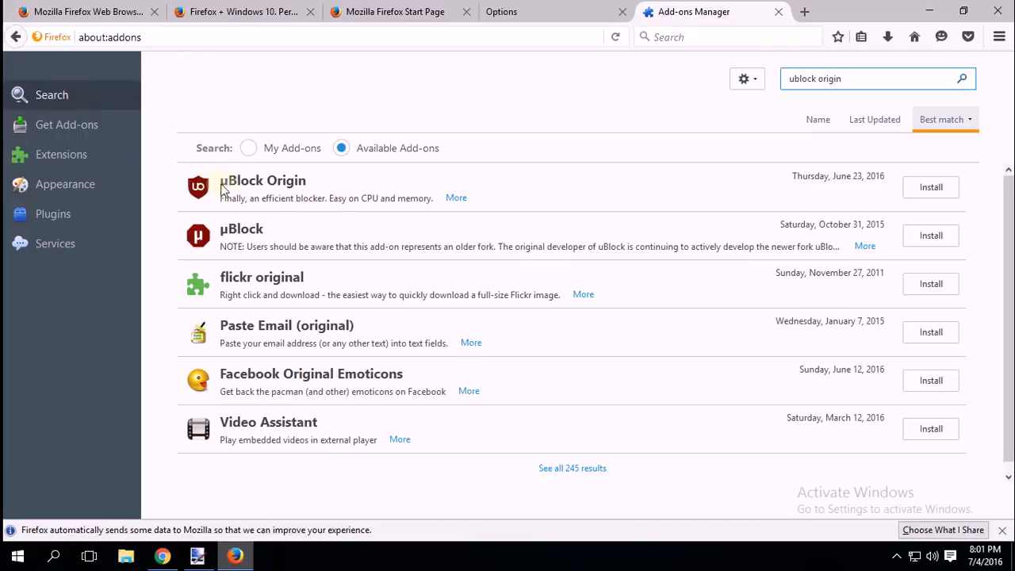
{"action": "left_click", "coordinate": [932, 188]}
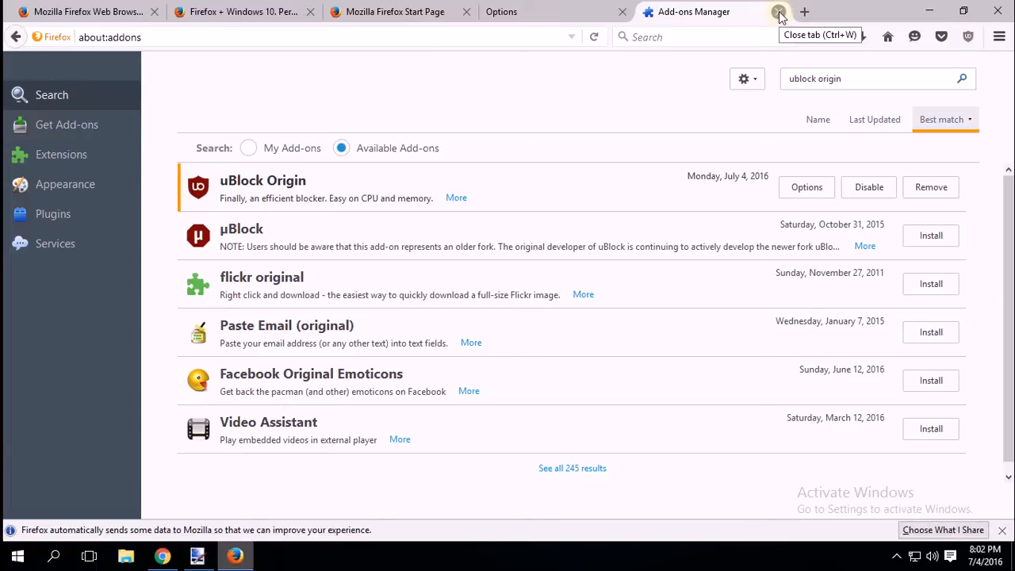
{"action": "left_click", "coordinate": [622, 14]}
{"action": "left_click", "coordinate": [622, 14]}
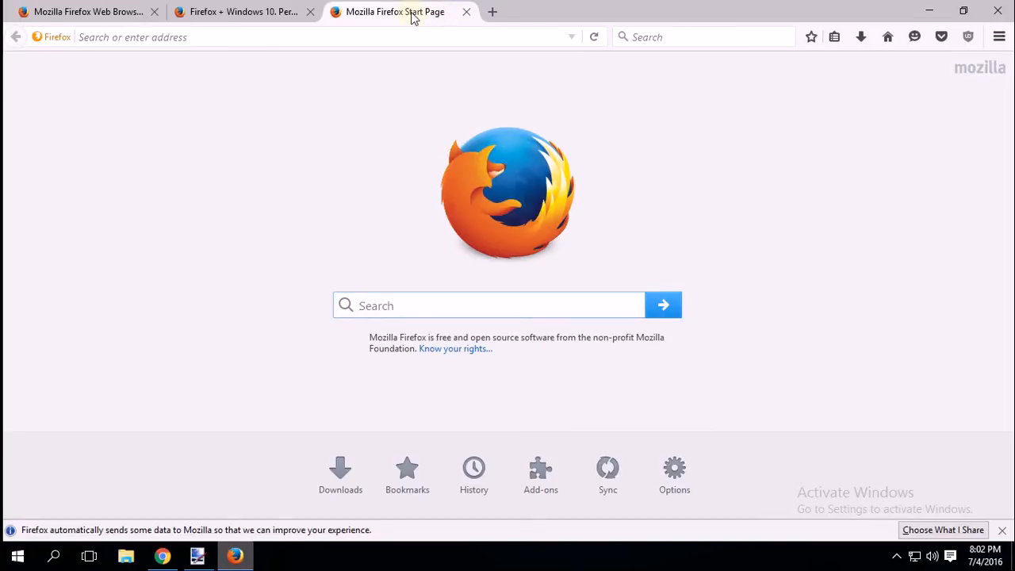
{"action": "left_click", "coordinate": [406, 41]}
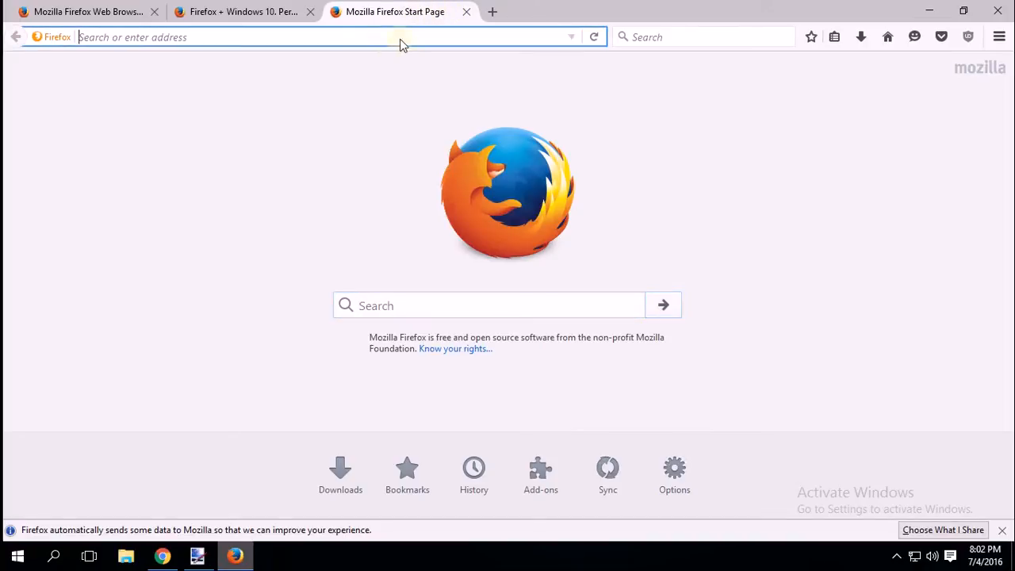
{"action": "type", "text": "www."}
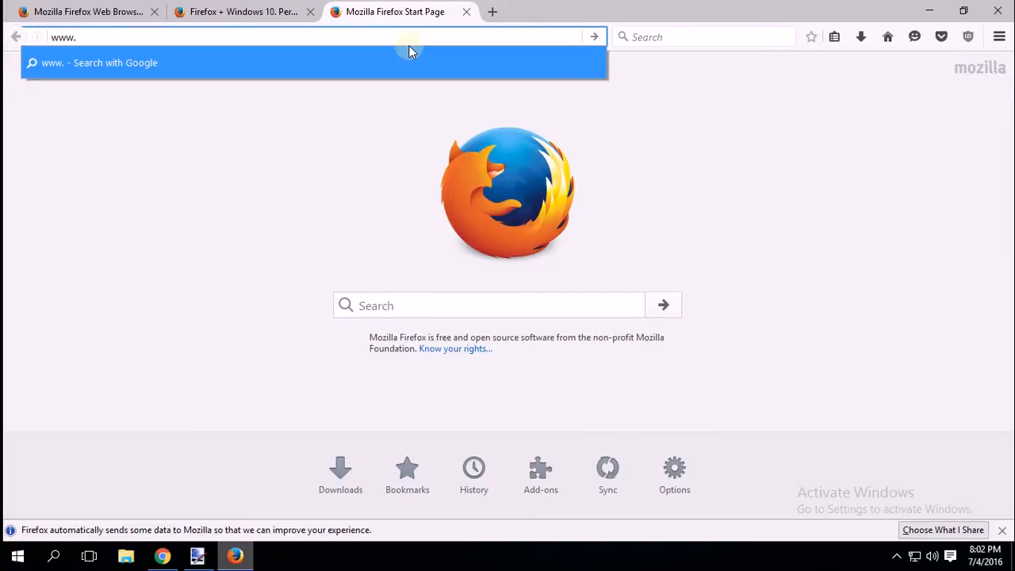
{"action": "type", "text": "google.com/"}
{"action": "key", "text": "Return"}
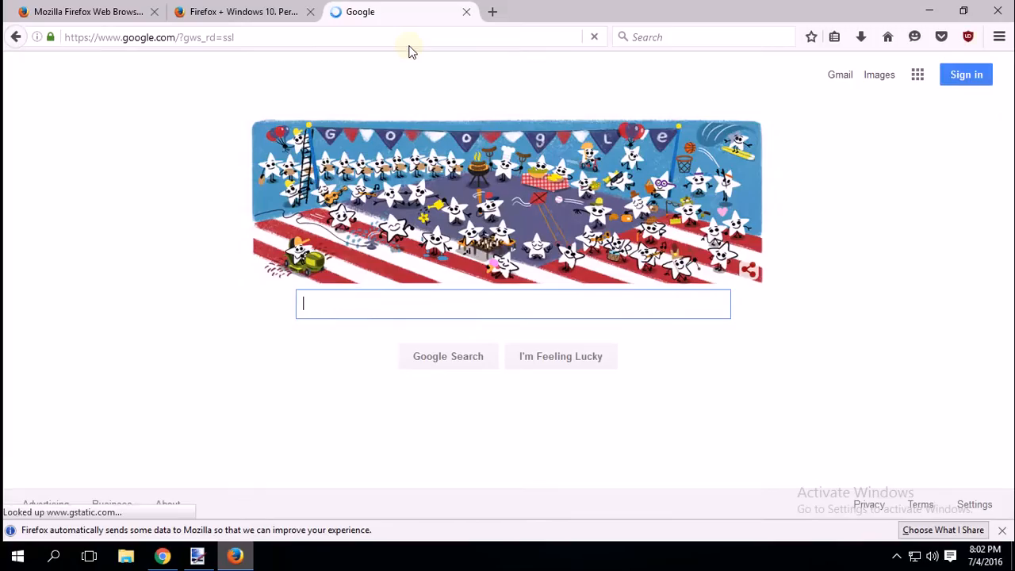
Step: Open Firefox's general options and close the two Mozilla website tabs, keeping only the Google and Options tabs
{"action": "left_click", "coordinate": [1000, 38]}
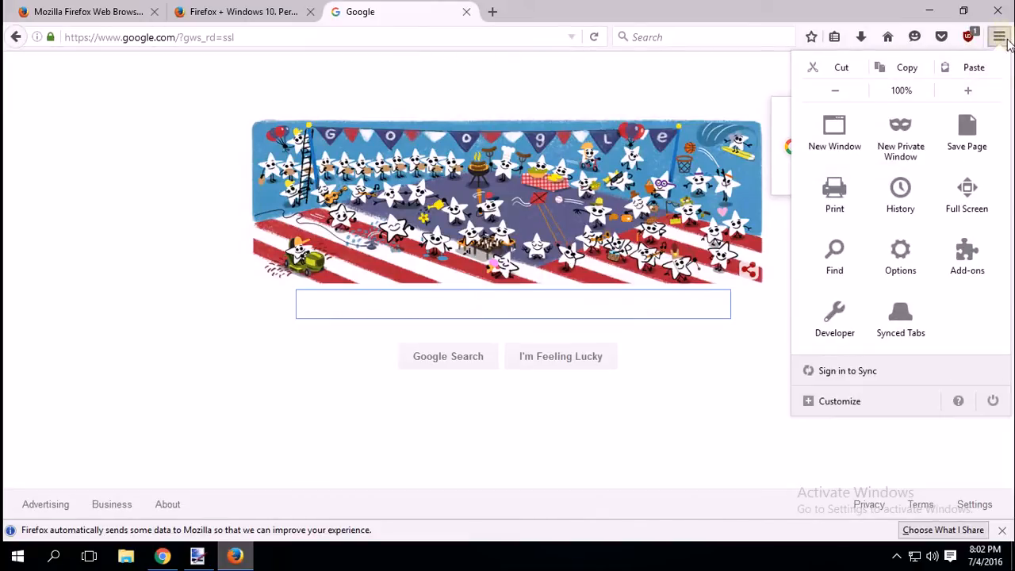
{"action": "left_click", "coordinate": [902, 259]}
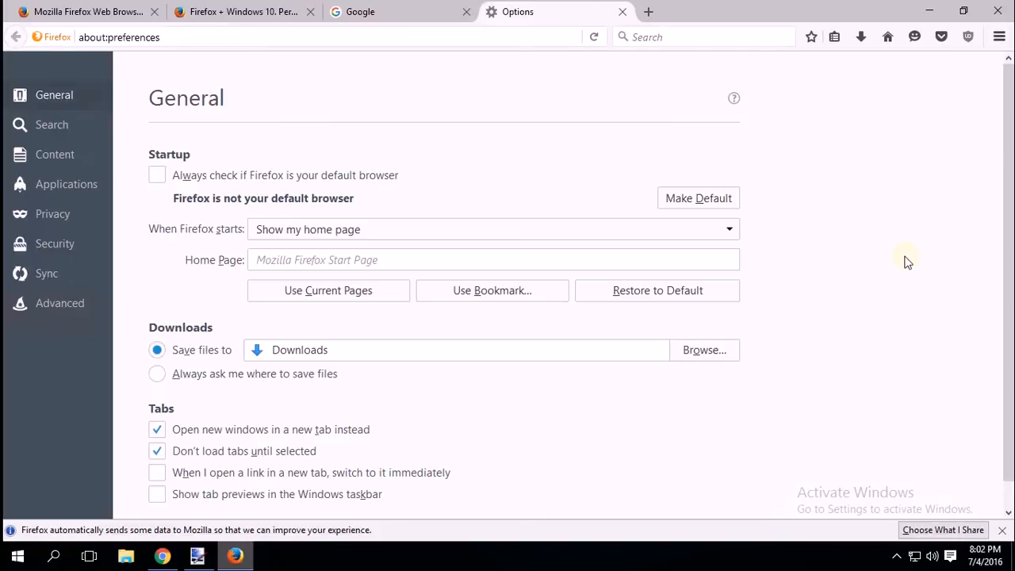
{"action": "left_click", "coordinate": [327, 233]}
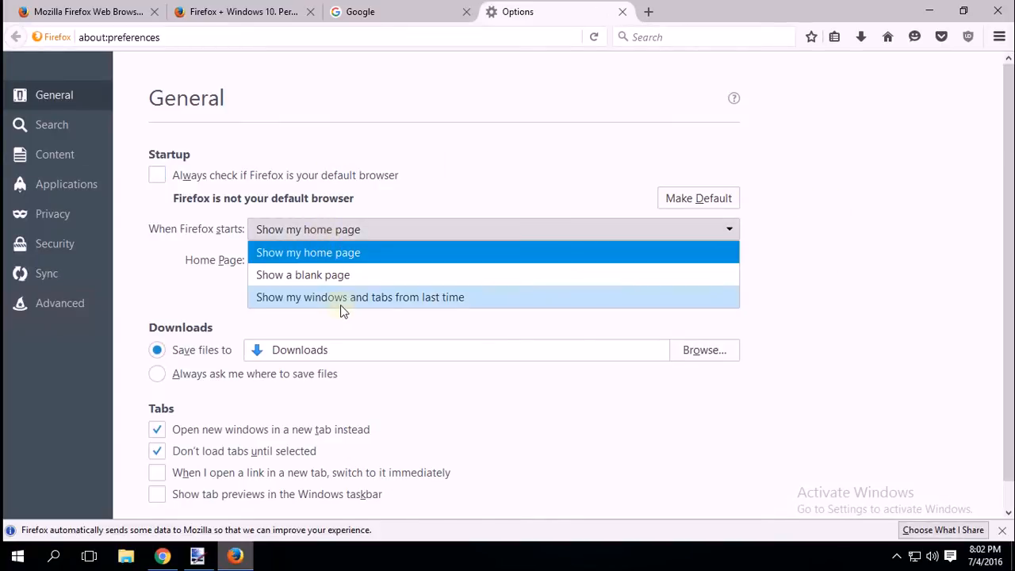
{"action": "left_click", "coordinate": [404, 220]}
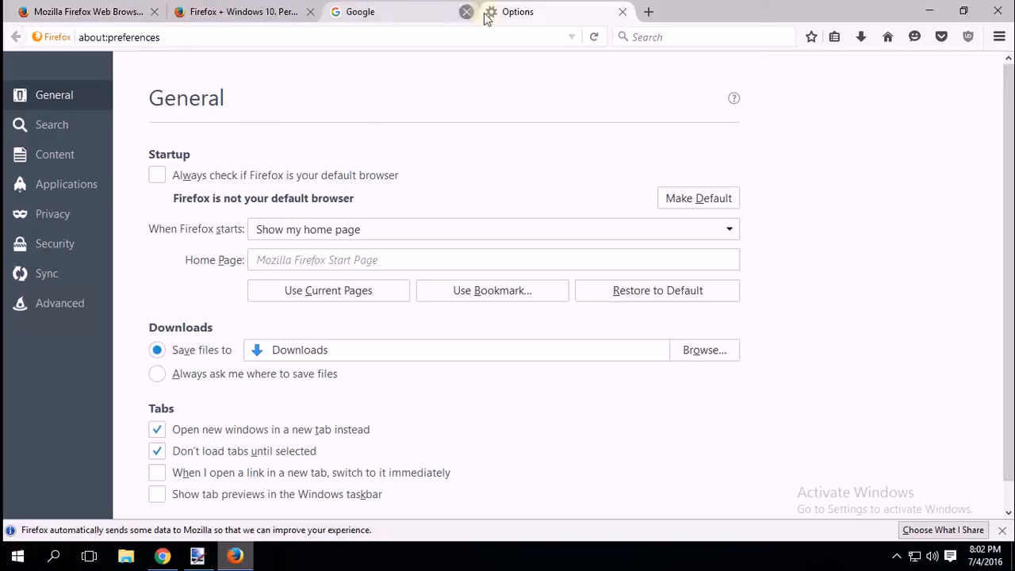
{"action": "left_click", "coordinate": [156, 13]}
{"action": "left_click", "coordinate": [153, 13]}
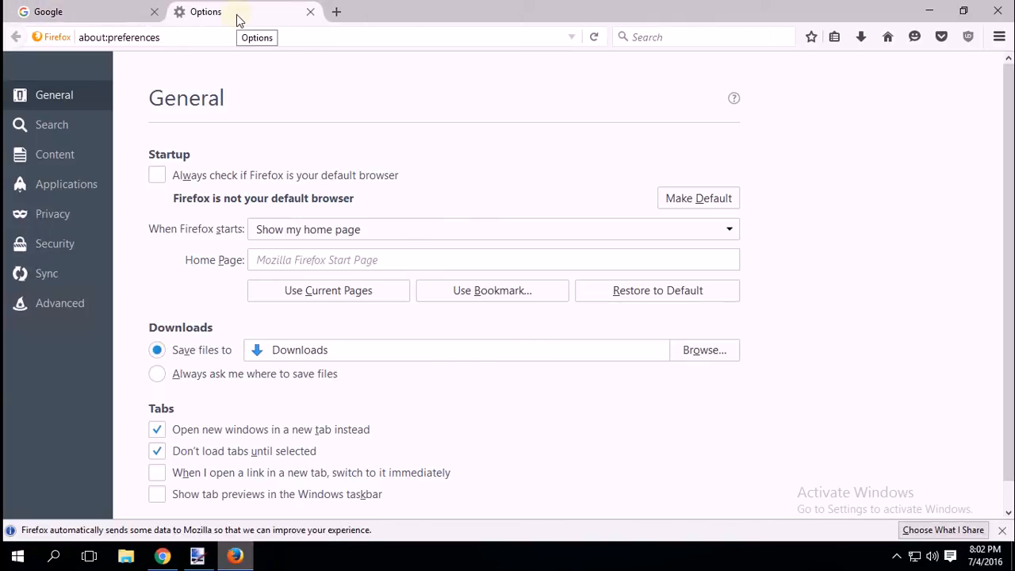
Step: Set Firefox to show my windows and tabs from last time when it starts
{"action": "left_click", "coordinate": [313, 230]}
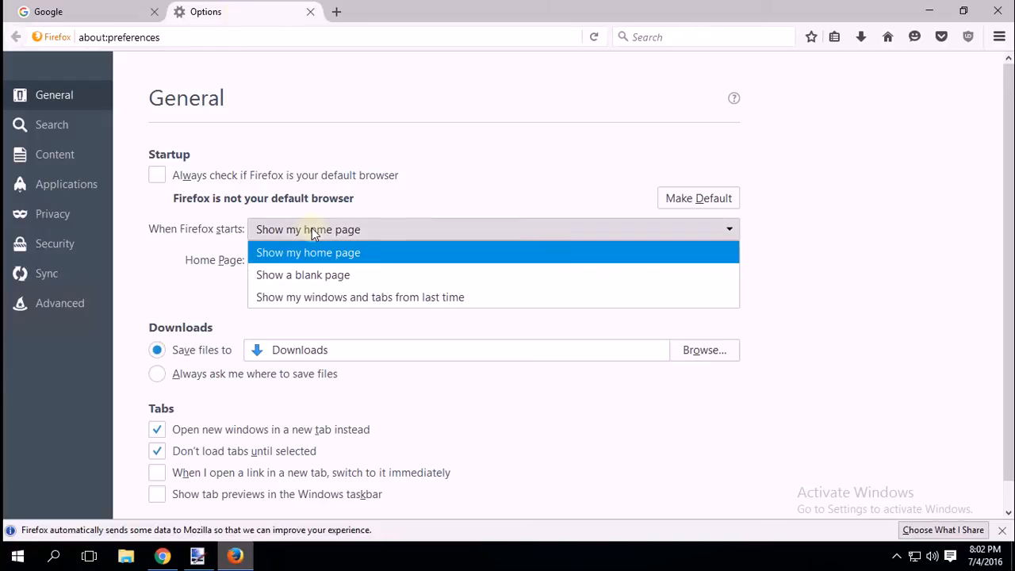
{"action": "left_click", "coordinate": [377, 301]}
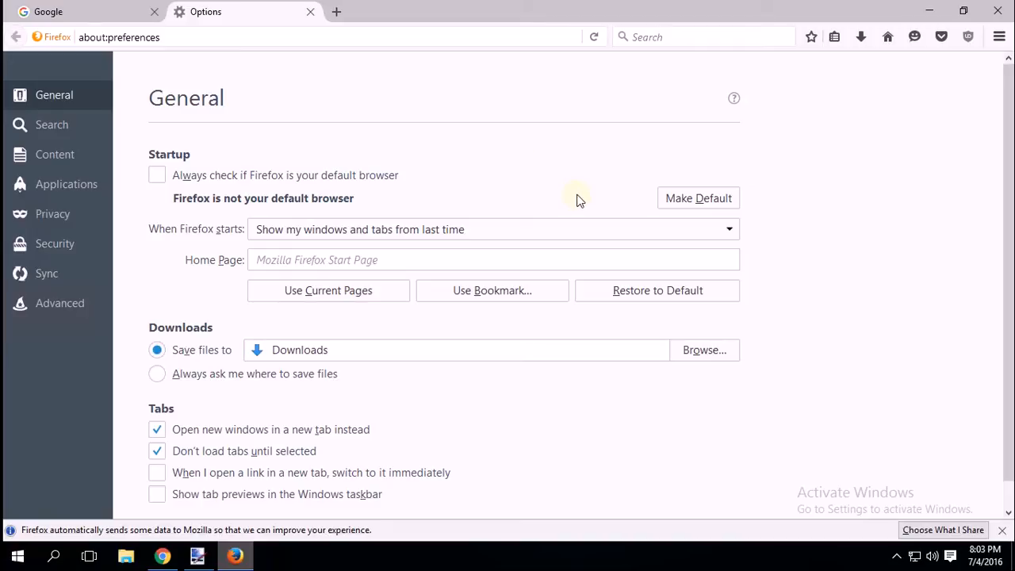
{"action": "left_click", "coordinate": [381, 229]}
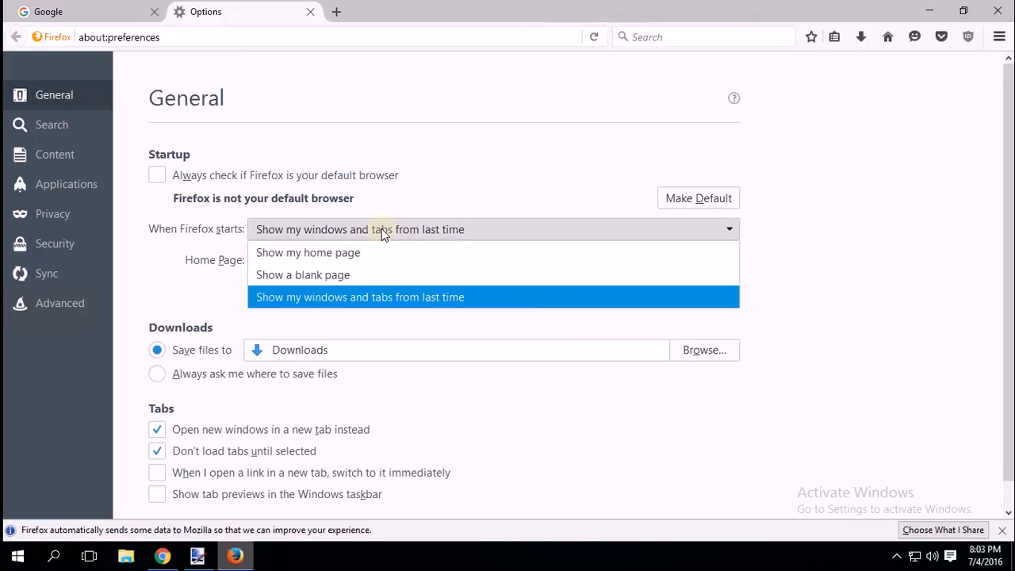
{"action": "left_click", "coordinate": [365, 299]}
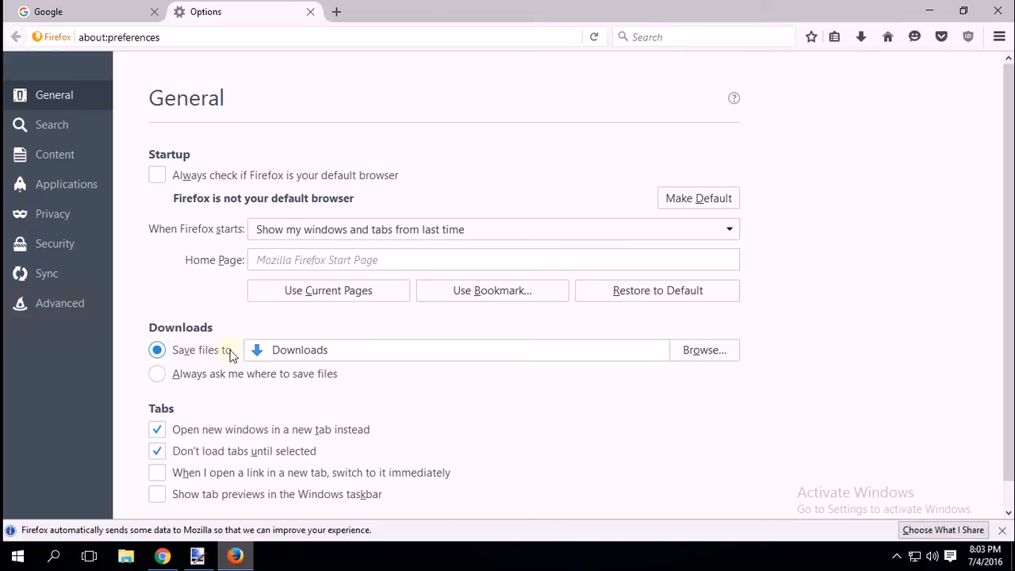
Step: Switch the download setting to always ask where to save files and back to saving in the Downloads folder
{"action": "left_click", "coordinate": [340, 356]}
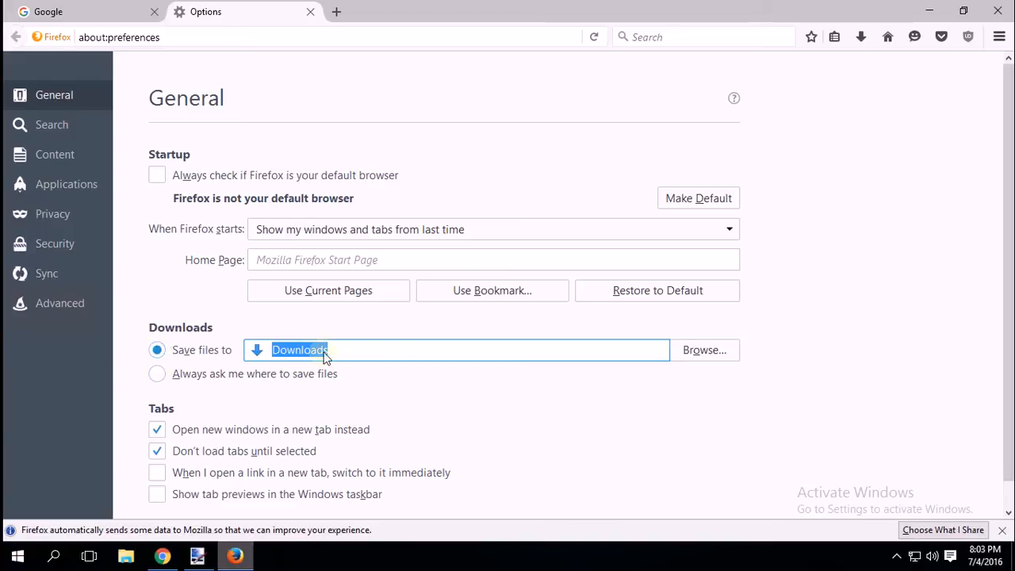
{"action": "left_click", "coordinate": [352, 357]}
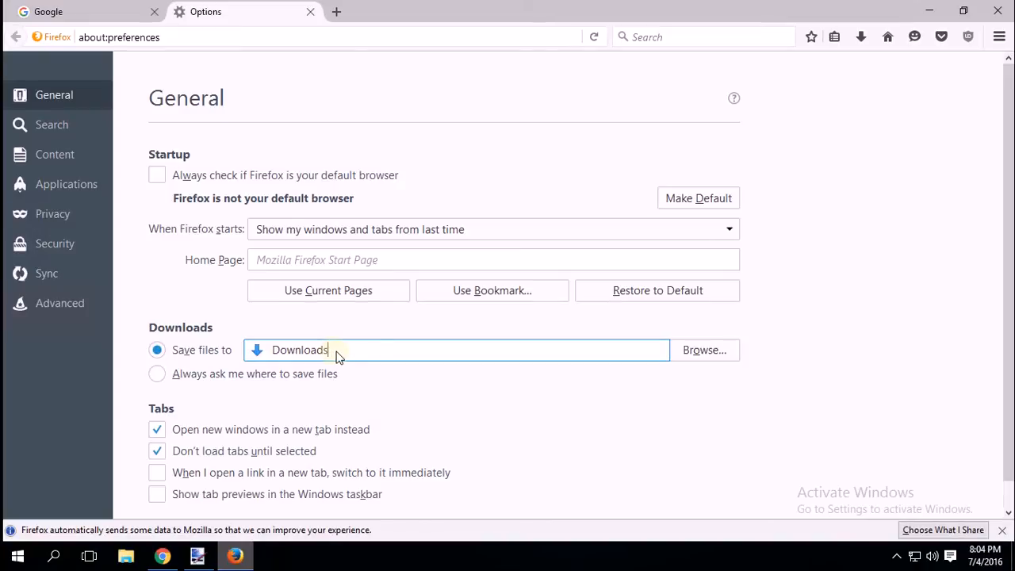
{"action": "left_click_drag", "start_coordinate": [338, 357], "coordinate": [255, 353]}
{"action": "key", "text": "shift+Tab"}
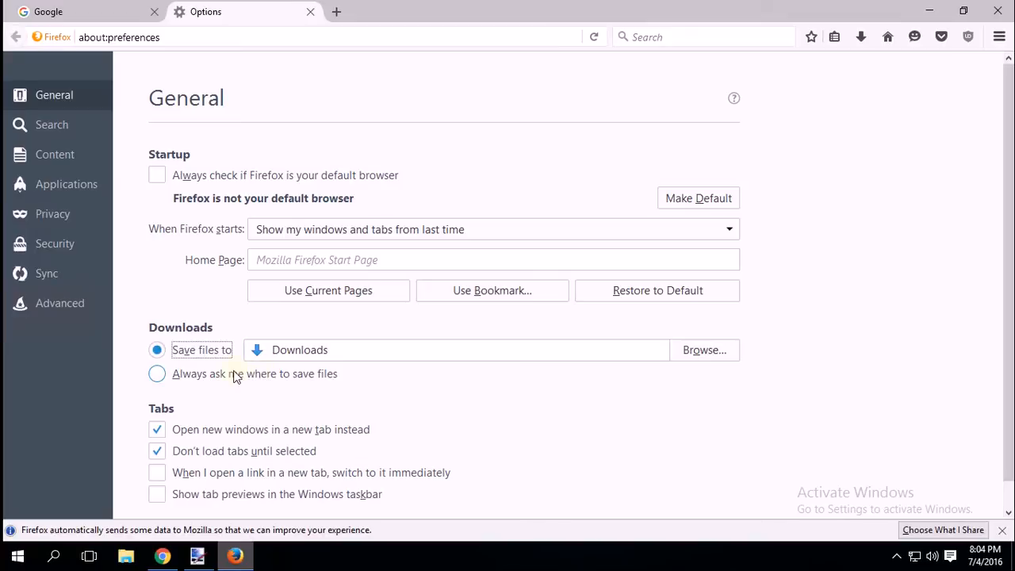
{"action": "left_click", "coordinate": [184, 374]}
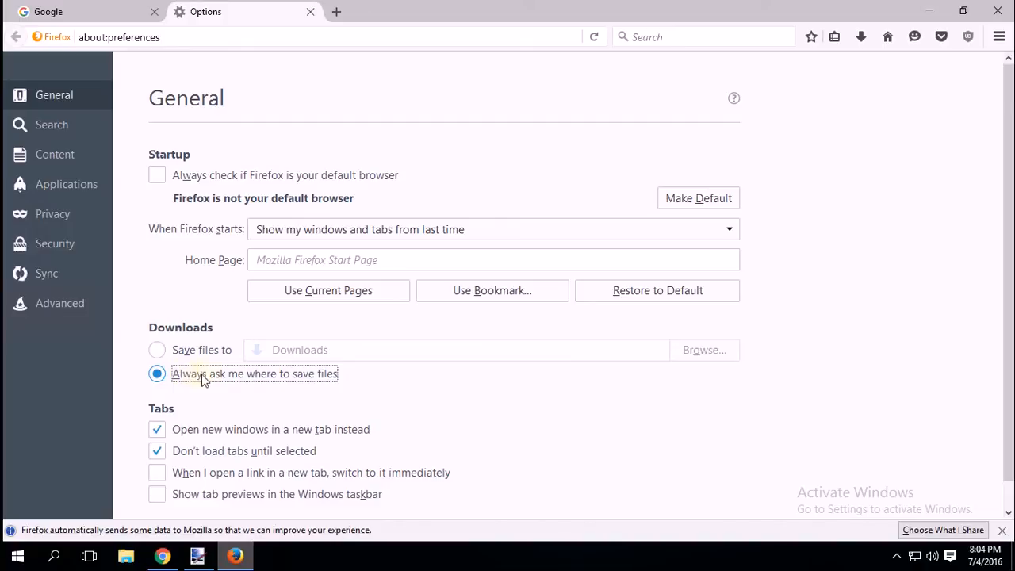
{"action": "left_click", "coordinate": [206, 353]}
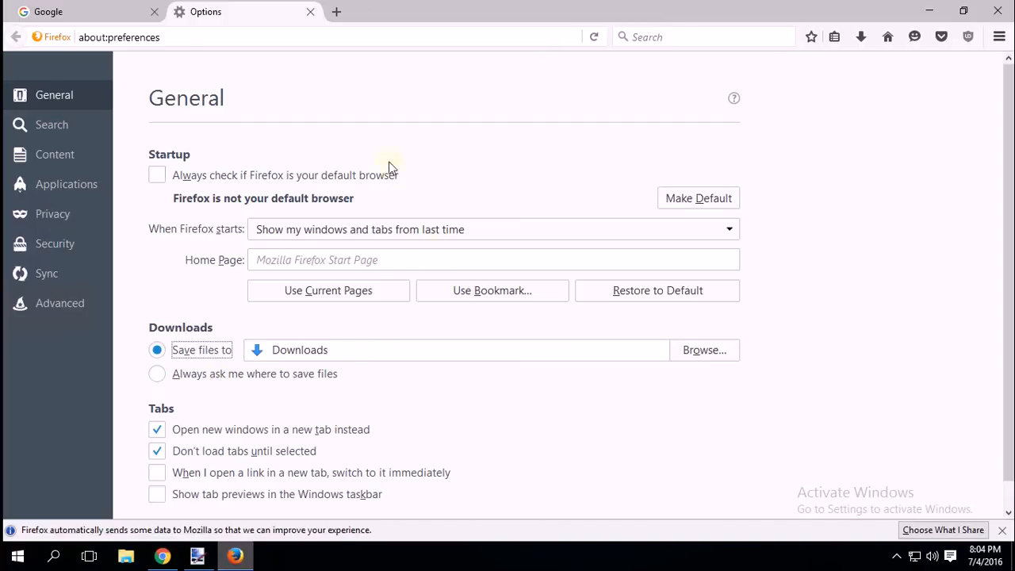
Step: Close the Options tab and the data-sharing notice, and quit Firefox
{"action": "left_click", "coordinate": [311, 13]}
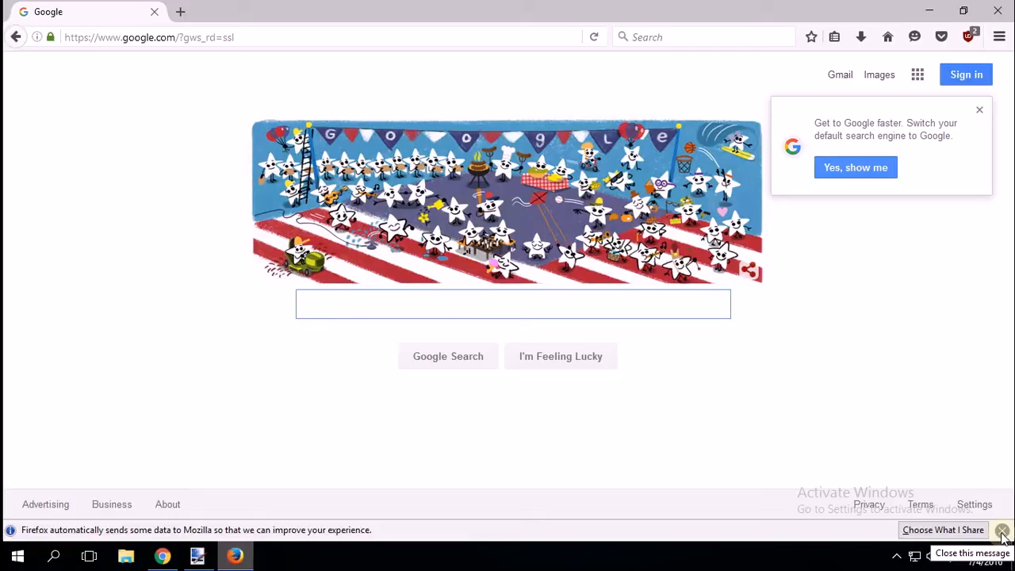
{"action": "left_click", "coordinate": [1002, 532]}
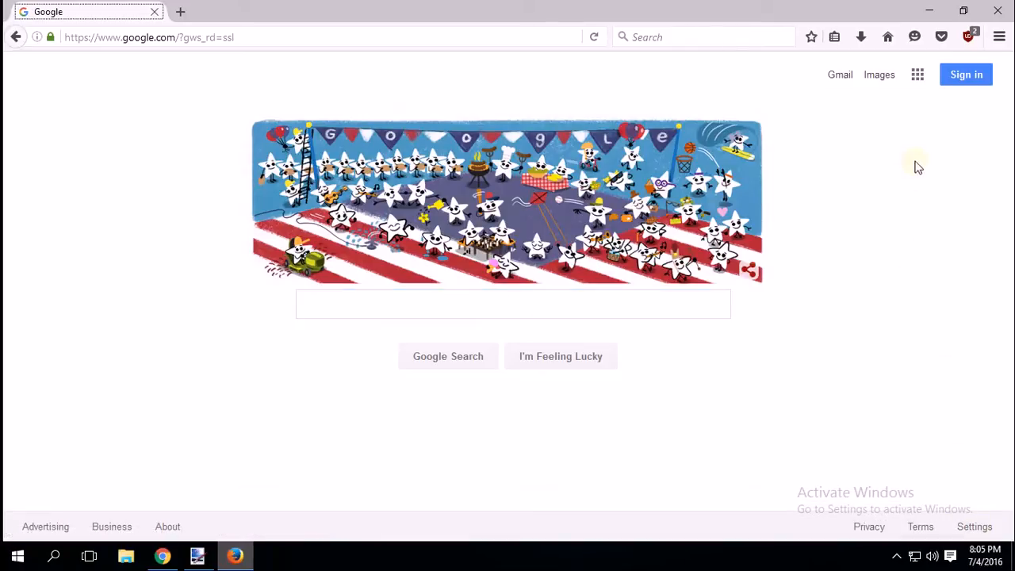
{"action": "left_click", "coordinate": [998, 38]}
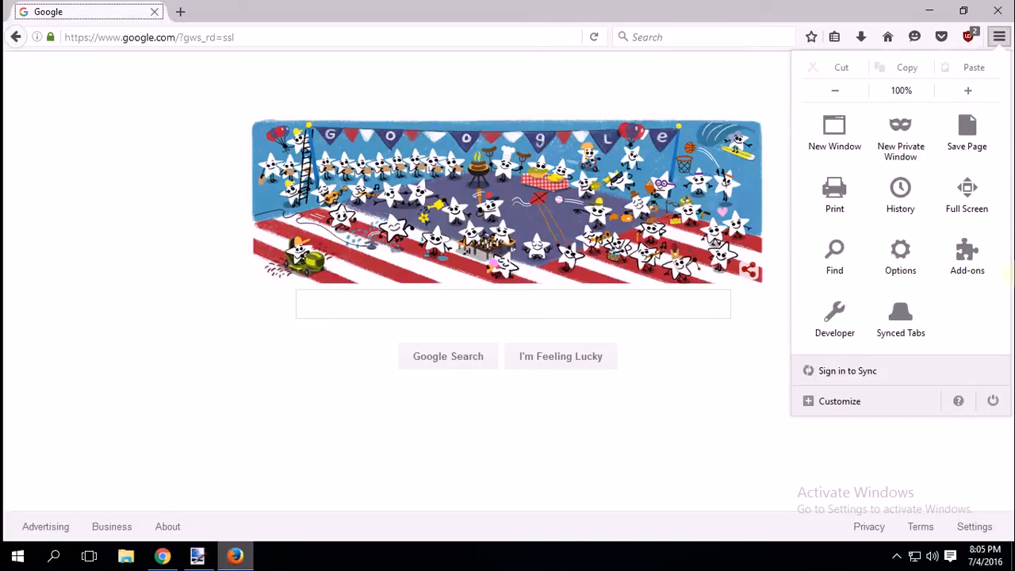
{"action": "left_click", "coordinate": [994, 406]}
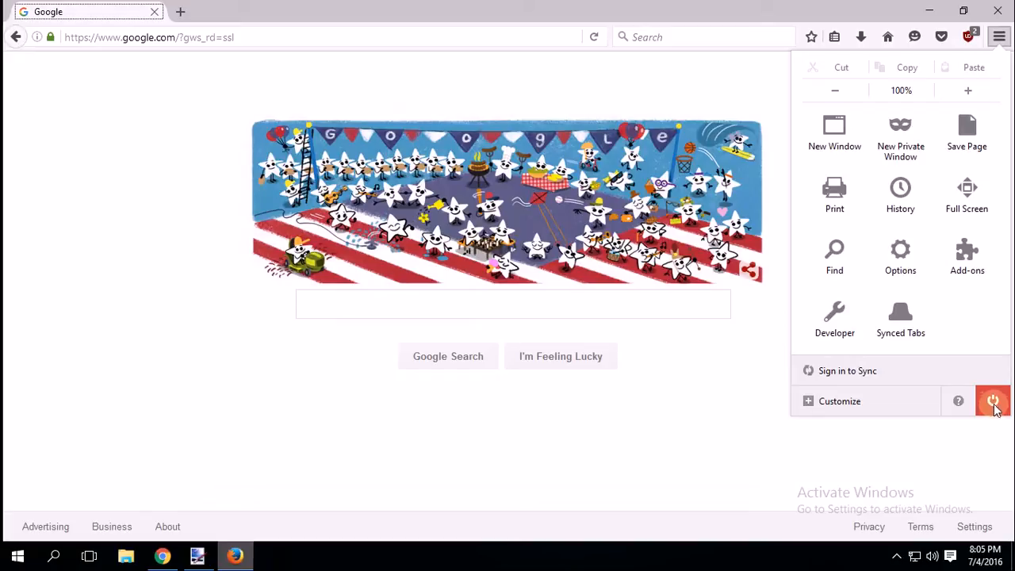
{"action": "left_click", "coordinate": [994, 405]}
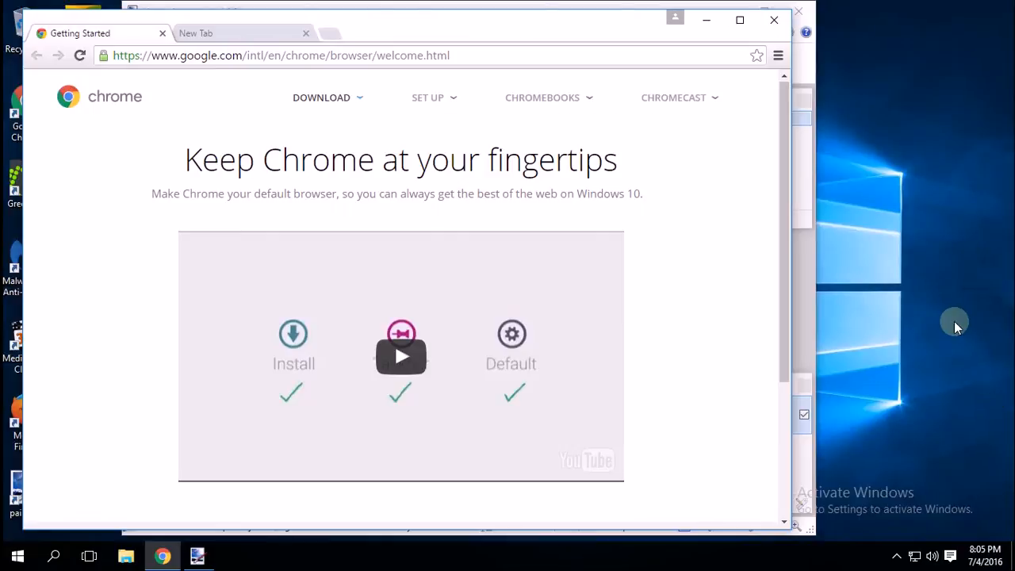
Step: Maximize the Chrome window and open its list of installed extensions
{"action": "left_click", "coordinate": [399, 57]}
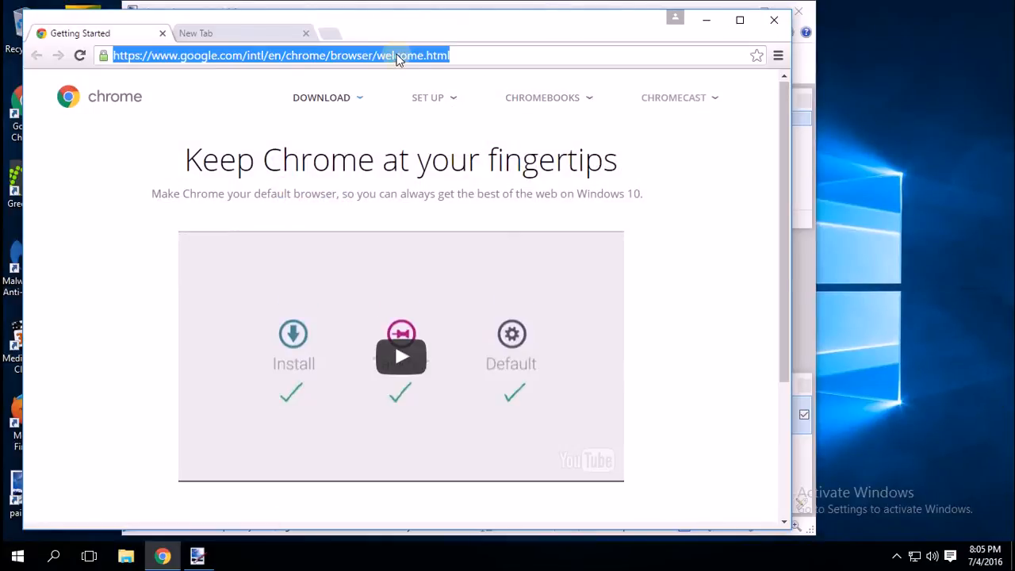
{"action": "left_click", "coordinate": [739, 19]}
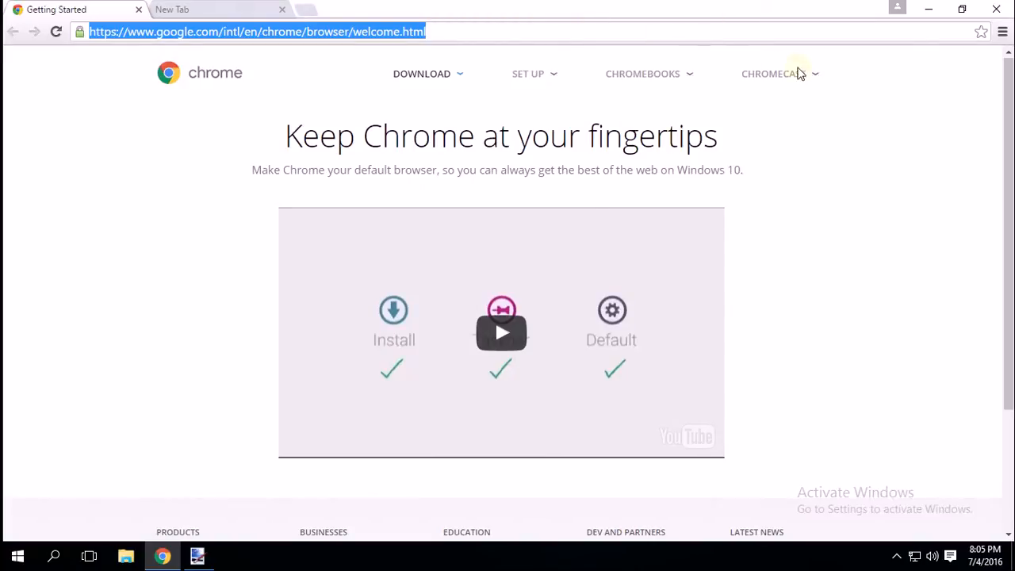
{"action": "left_click", "coordinate": [1004, 32]}
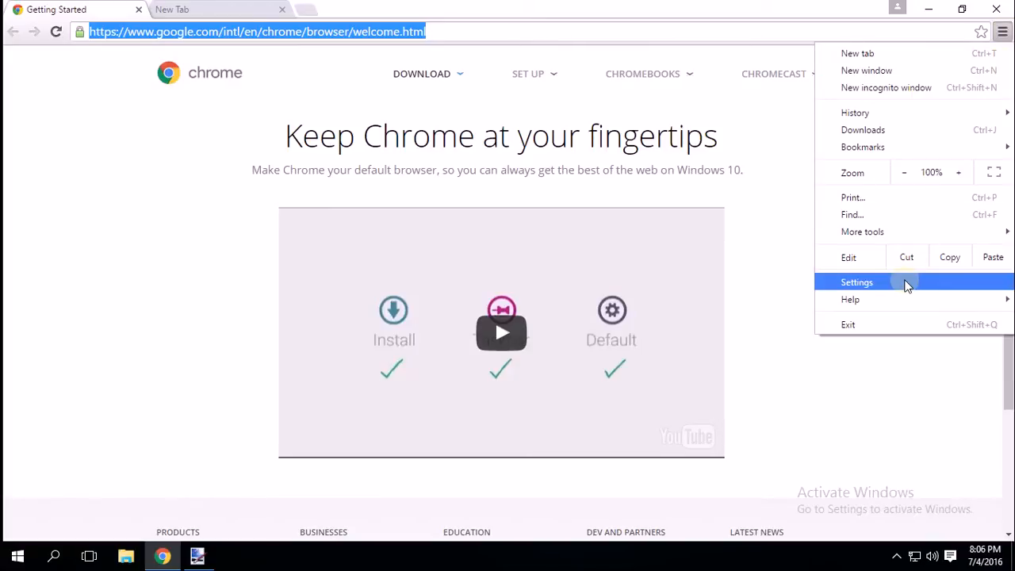
{"action": "left_click", "coordinate": [908, 286]}
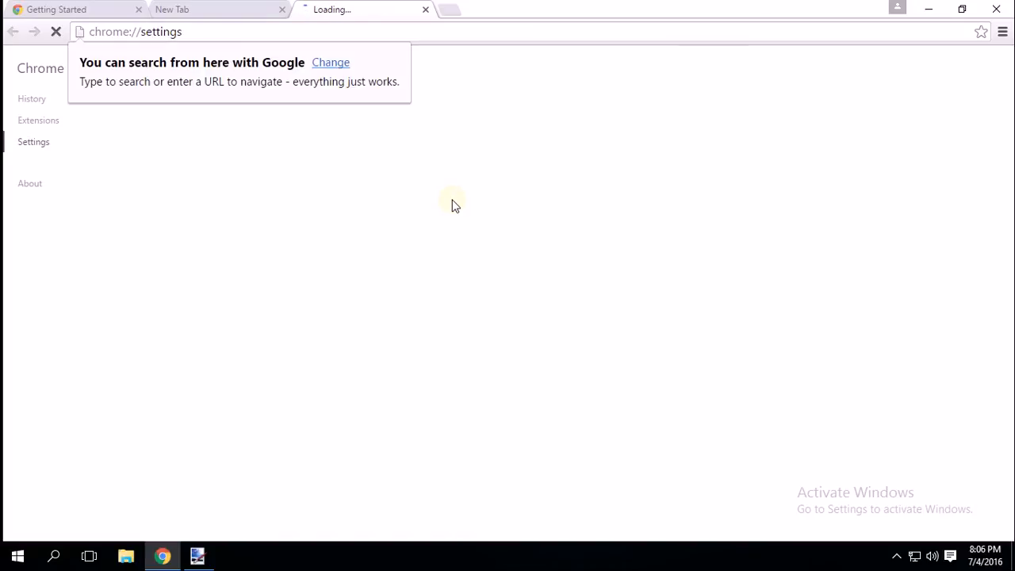
{"action": "left_click", "coordinate": [39, 119]}
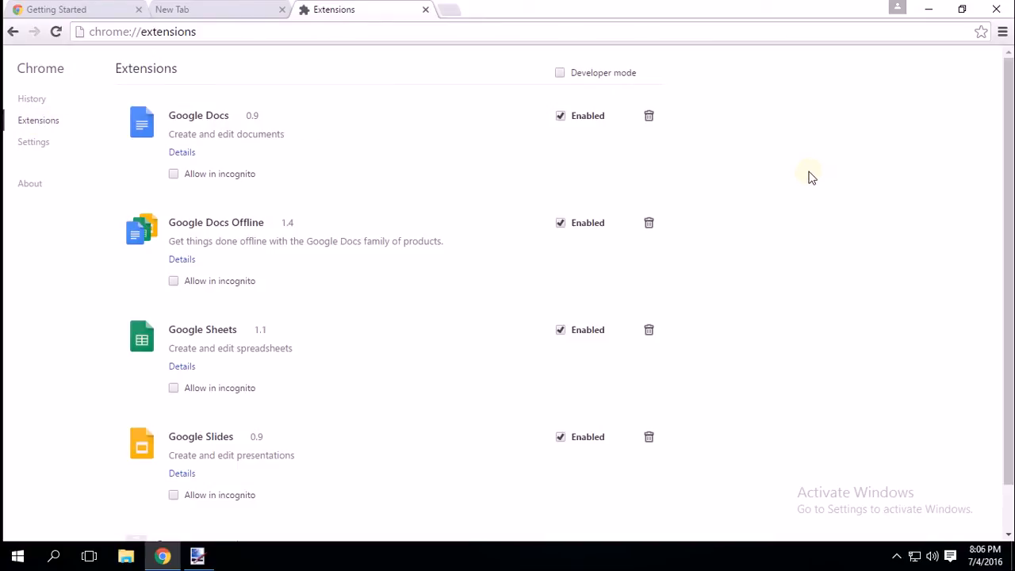
{"action": "scroll", "coordinate": [810, 170], "scroll_direction": "down", "scroll_amount": 1}
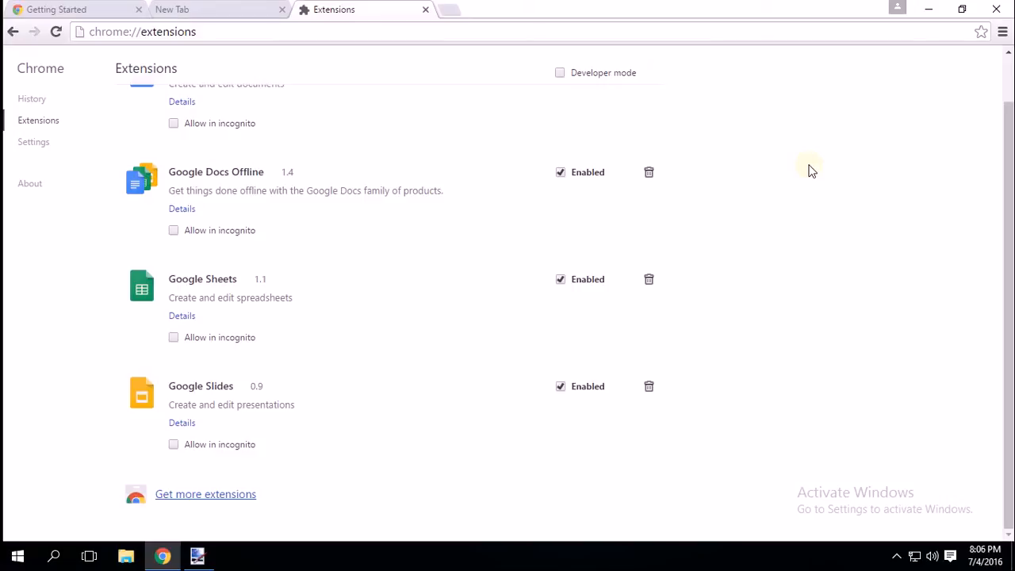
Step: Open the Chrome Web Store from the extensions page and search it for "ublock origin"
{"action": "scroll", "coordinate": [777, 234], "scroll_direction": "up", "scroll_amount": 1}
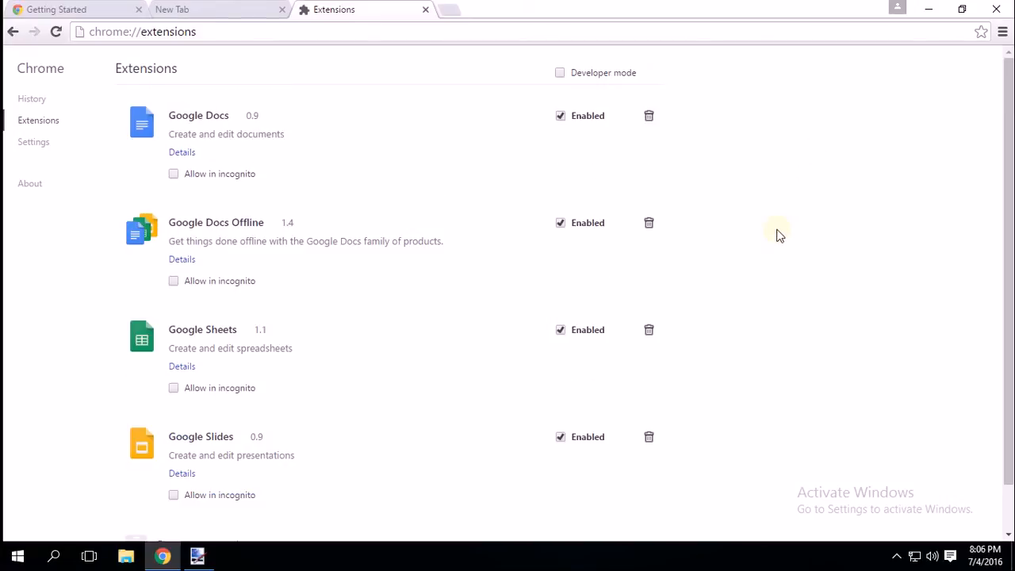
{"action": "scroll", "coordinate": [231, 469], "scroll_direction": "down", "scroll_amount": 1}
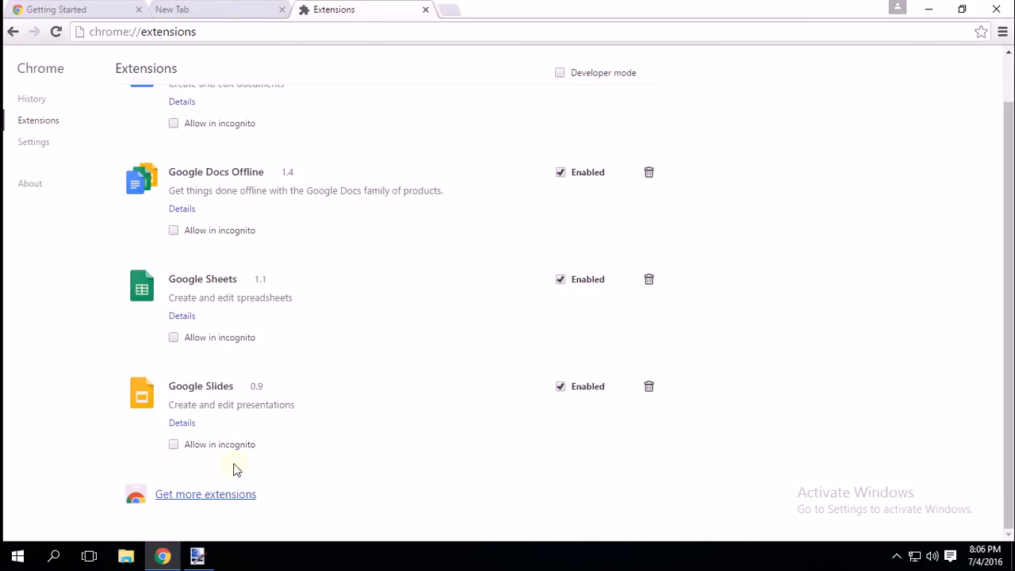
{"action": "left_click", "coordinate": [193, 498]}
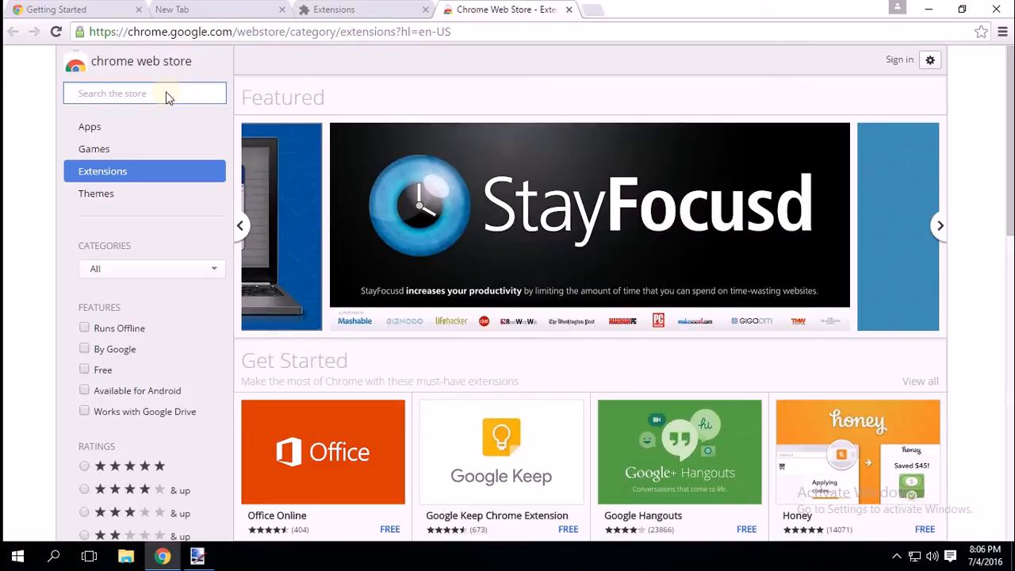
{"action": "type", "text": "ublock ori"}
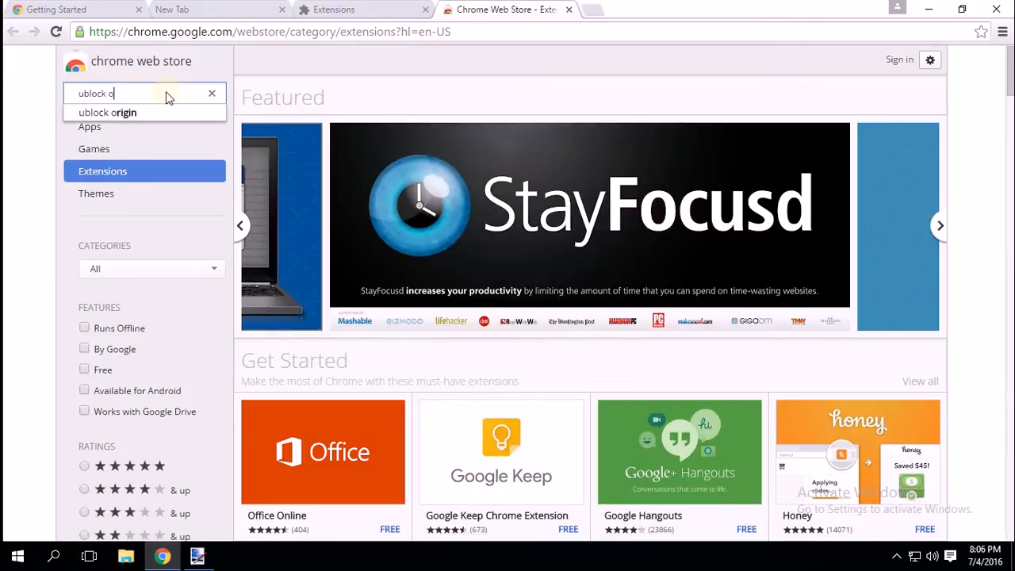
{"action": "type", "text": "gin"}
{"action": "key", "text": "Return"}
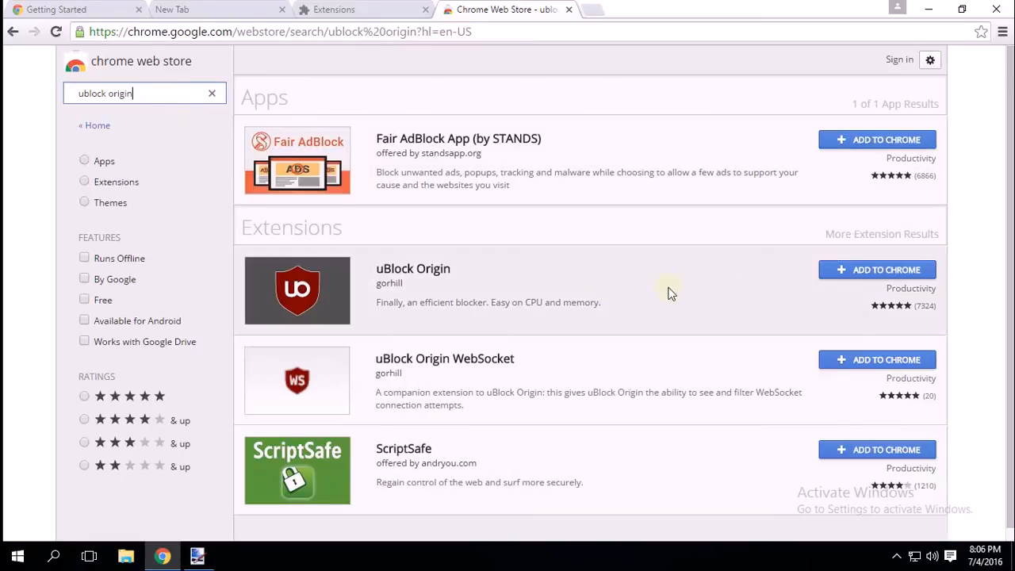
Step: Add the uBlock Origin extension to Chrome, then close the store tab, the Extensions tab and the installation notice
{"action": "left_click", "coordinate": [873, 275]}
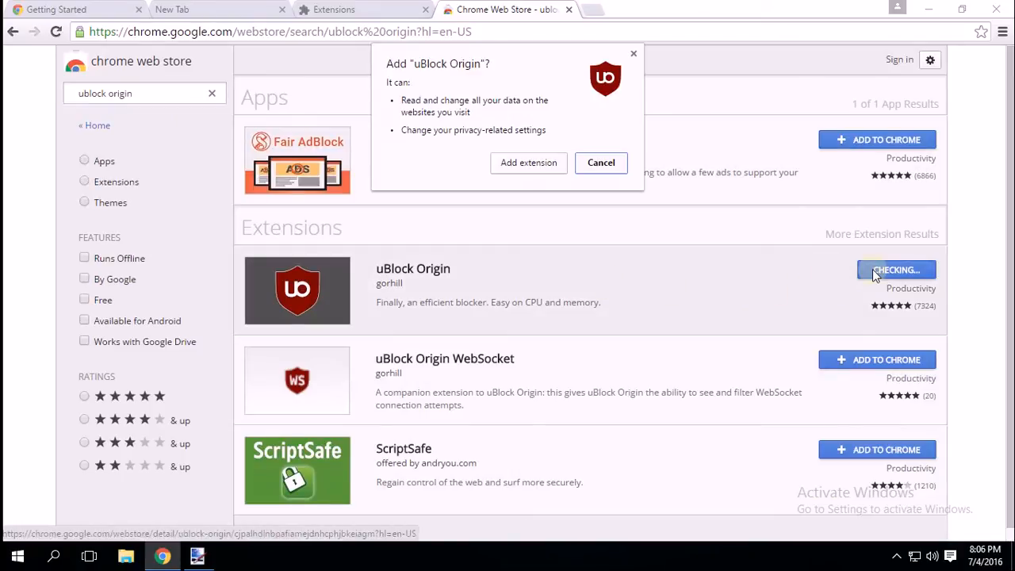
{"action": "left_click", "coordinate": [525, 163]}
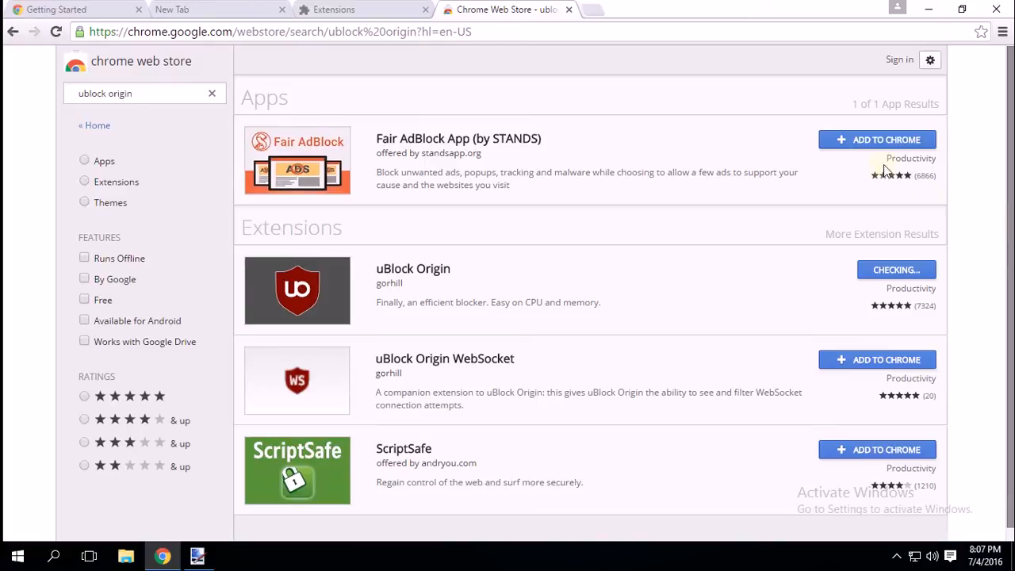
{"action": "left_click", "coordinate": [568, 10]}
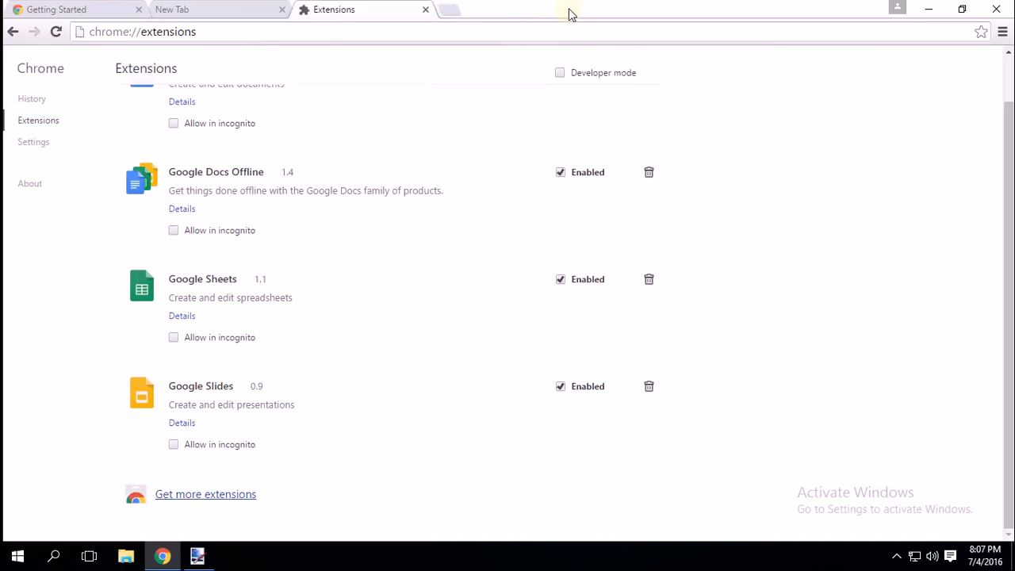
{"action": "left_click", "coordinate": [426, 10]}
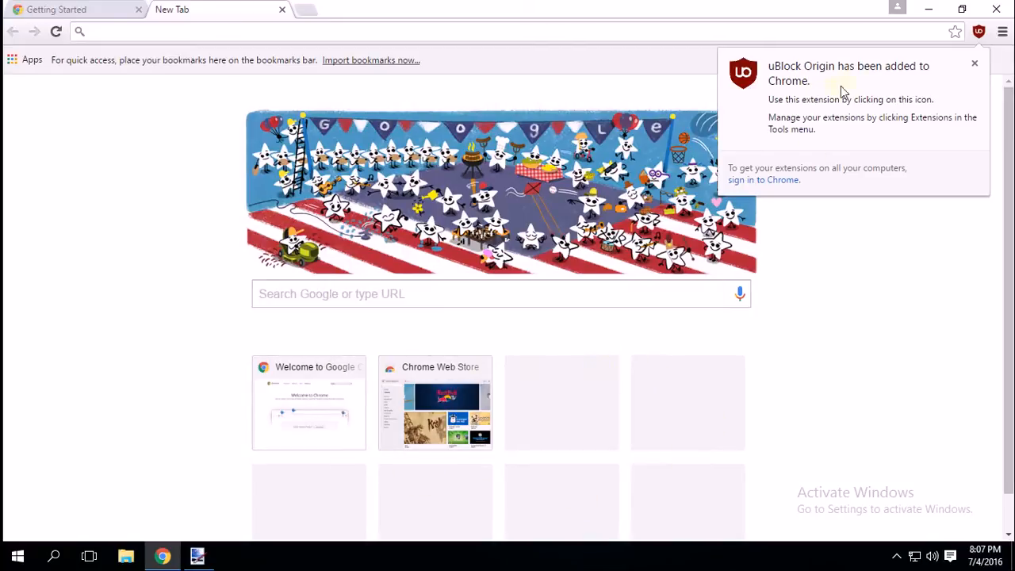
{"action": "left_click", "coordinate": [975, 63]}
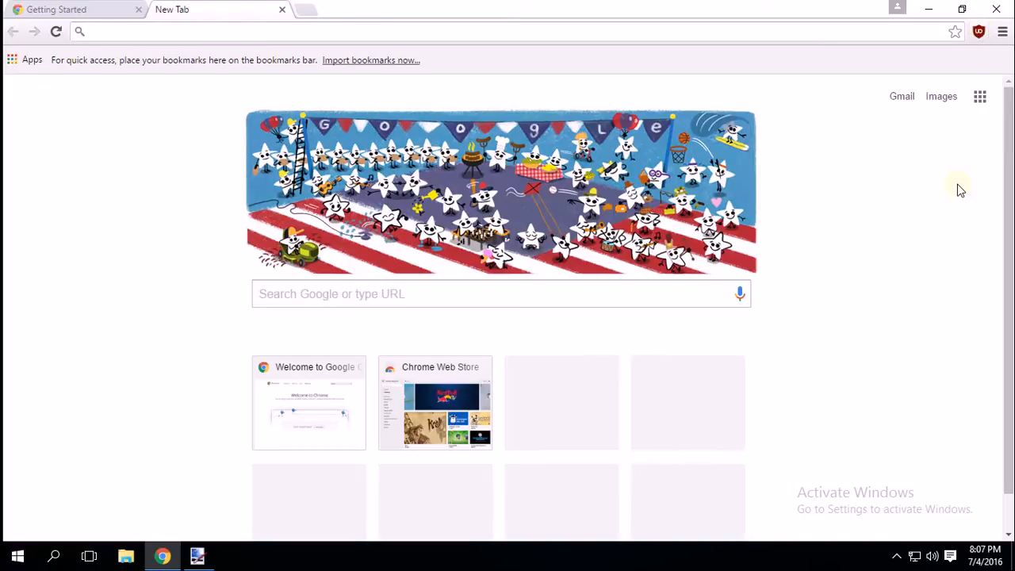
Step: Examine uBlock Origin's popup with its on/off switch for the current site, and close it
{"action": "left_click", "coordinate": [980, 32]}
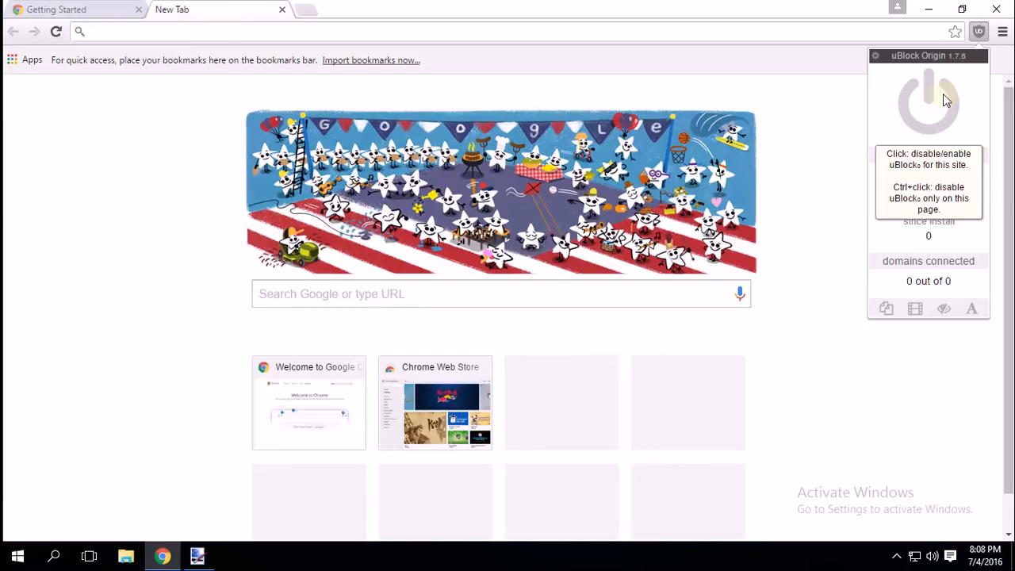
{"action": "left_click", "coordinate": [182, 133]}
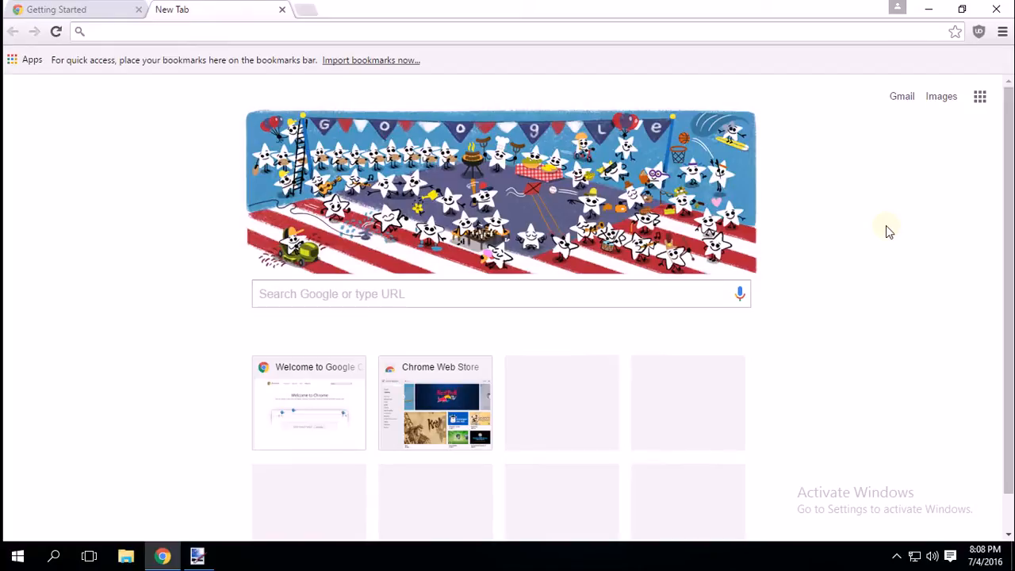
{"action": "left_click", "coordinate": [980, 33]}
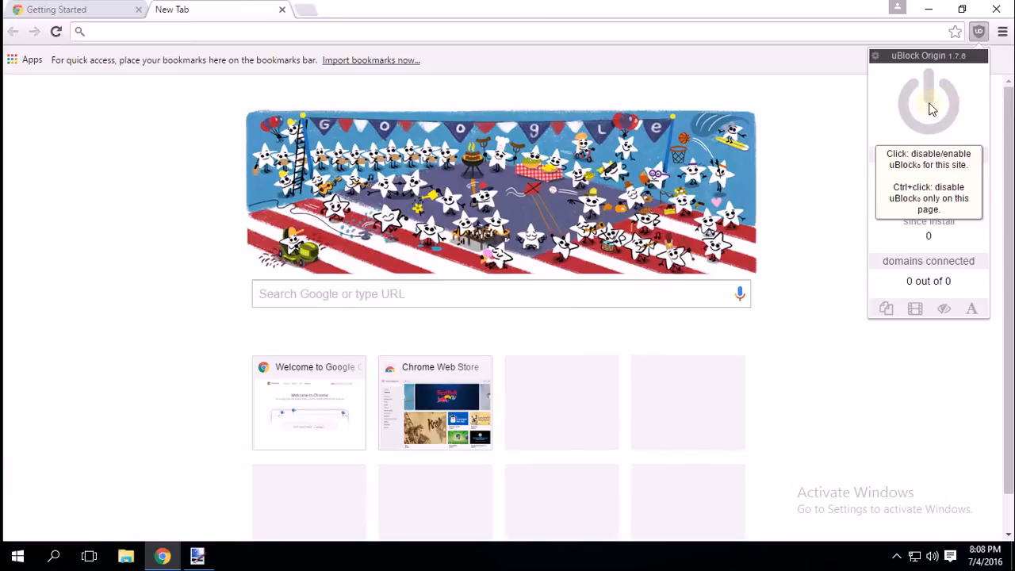
{"action": "left_click", "coordinate": [814, 120]}
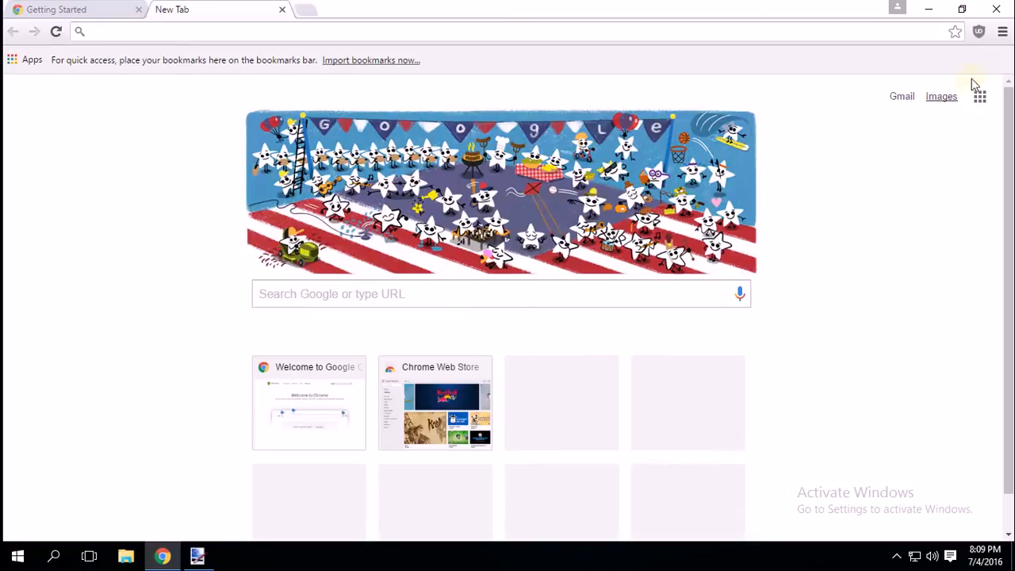
Step: Exit Chrome completely and close the empty paint.net window
{"action": "left_click", "coordinate": [1003, 32]}
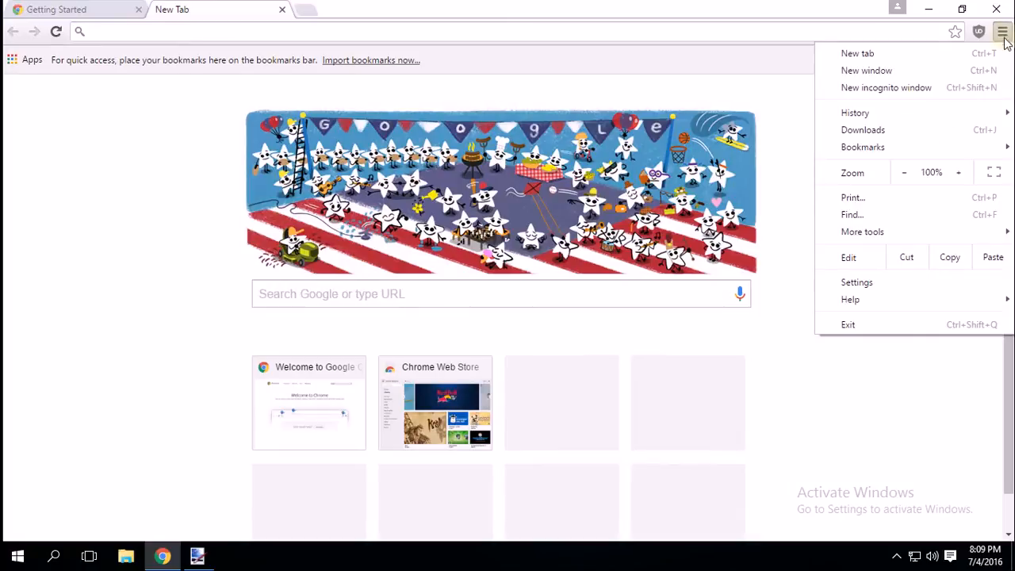
{"action": "left_click", "coordinate": [873, 324]}
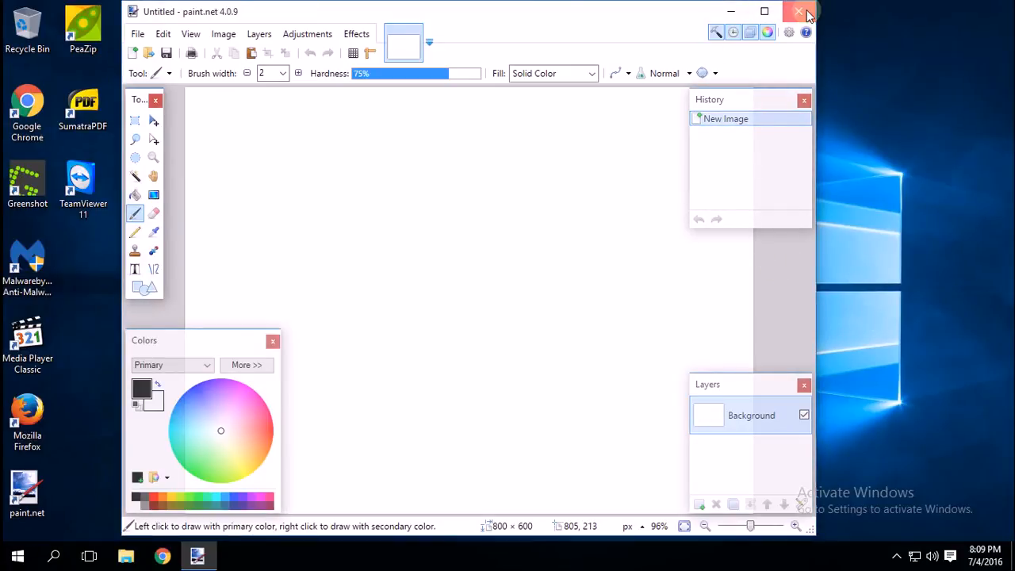
{"action": "left_click", "coordinate": [803, 13]}
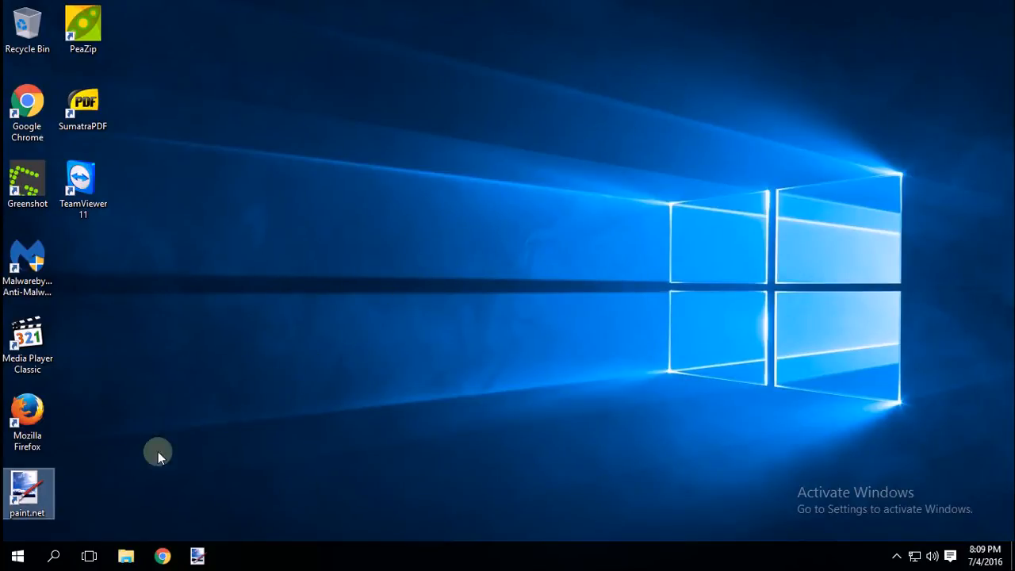
Step: Open Windows Update in the PC settings' Update & security section and start installing the available updates
{"action": "left_click", "coordinate": [18, 556]}
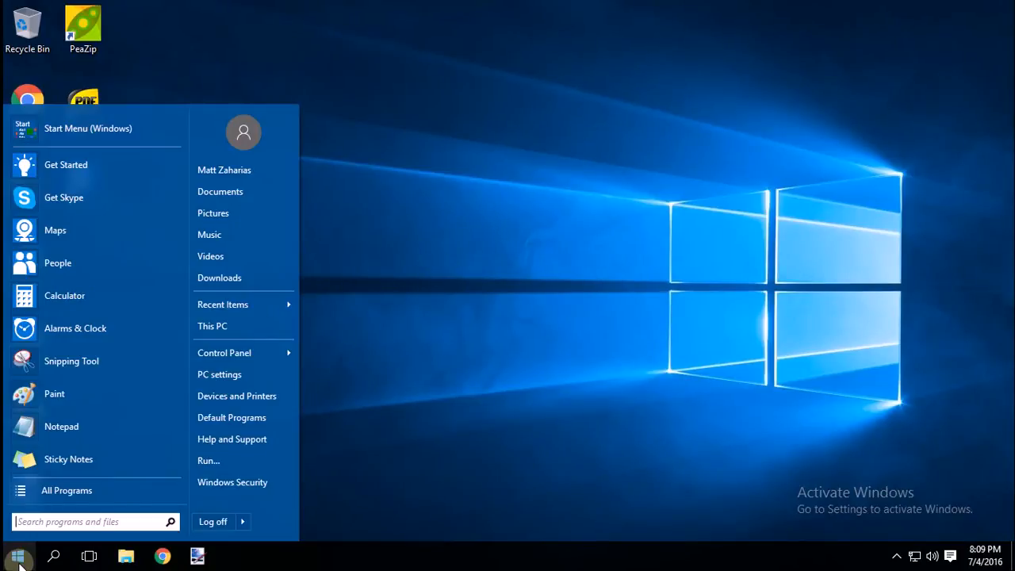
{"action": "left_click", "coordinate": [236, 374]}
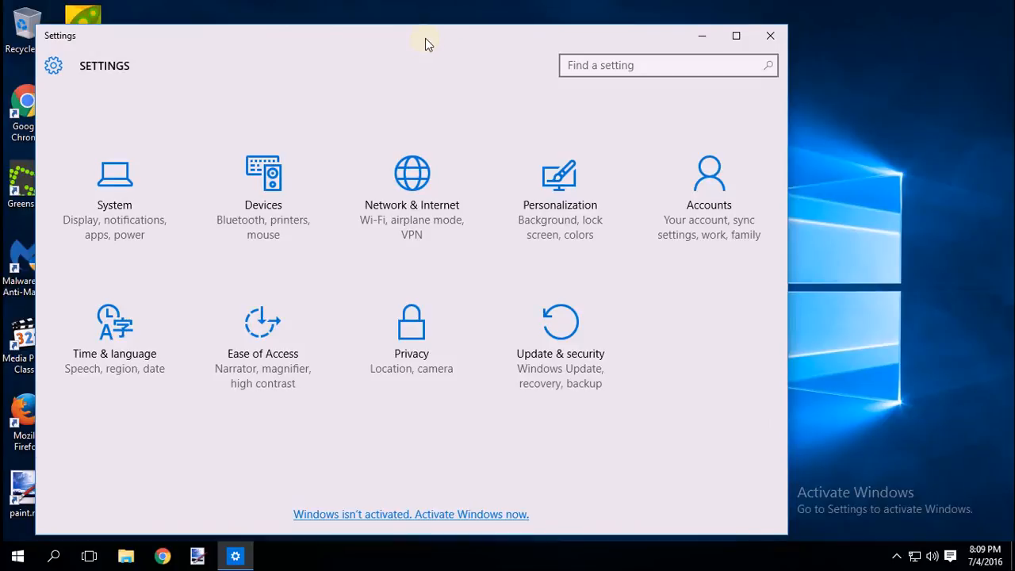
{"action": "left_click_drag", "start_coordinate": [423, 37], "coordinate": [507, 29]}
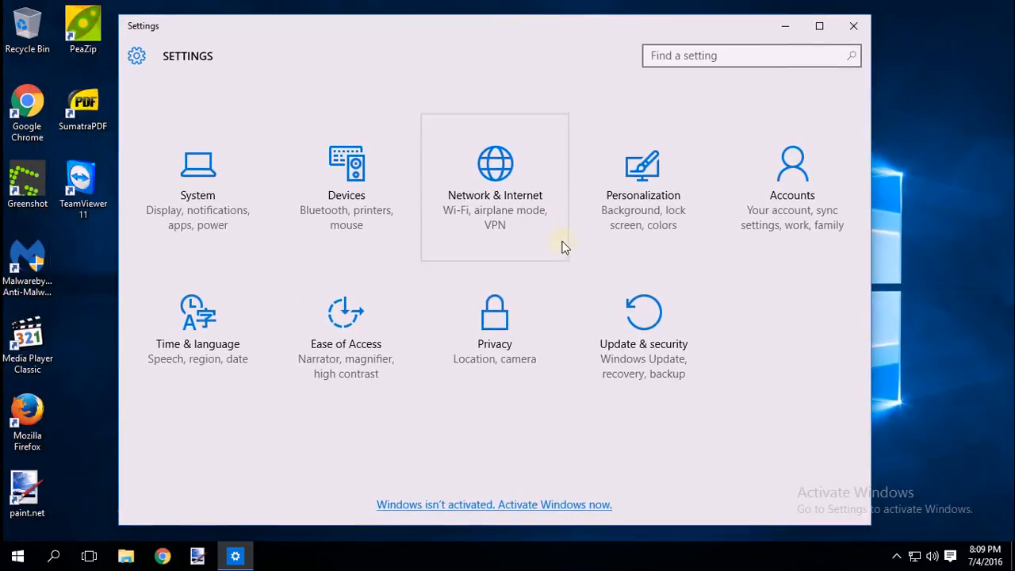
{"action": "left_click", "coordinate": [657, 324]}
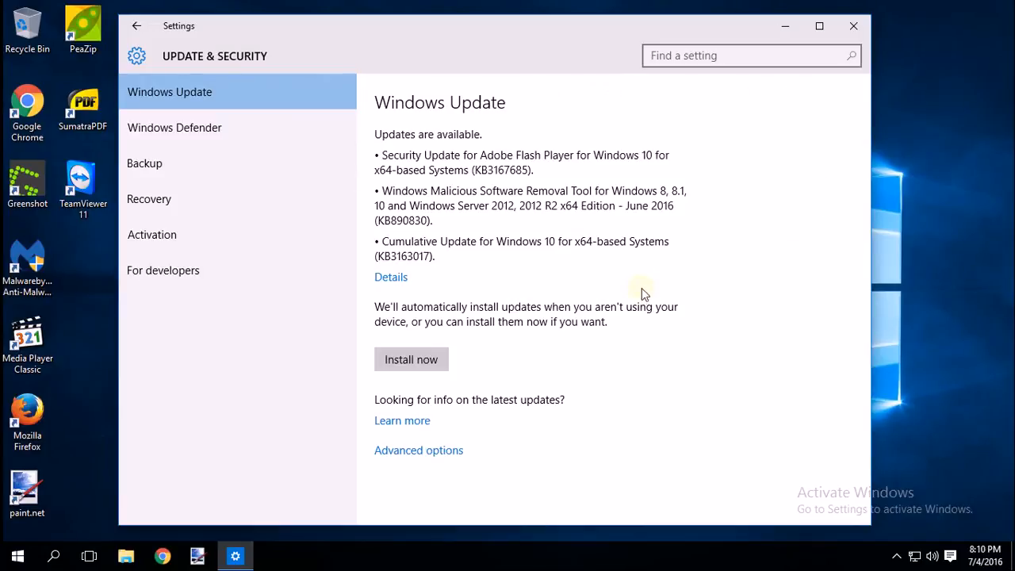
{"action": "left_click", "coordinate": [405, 359]}
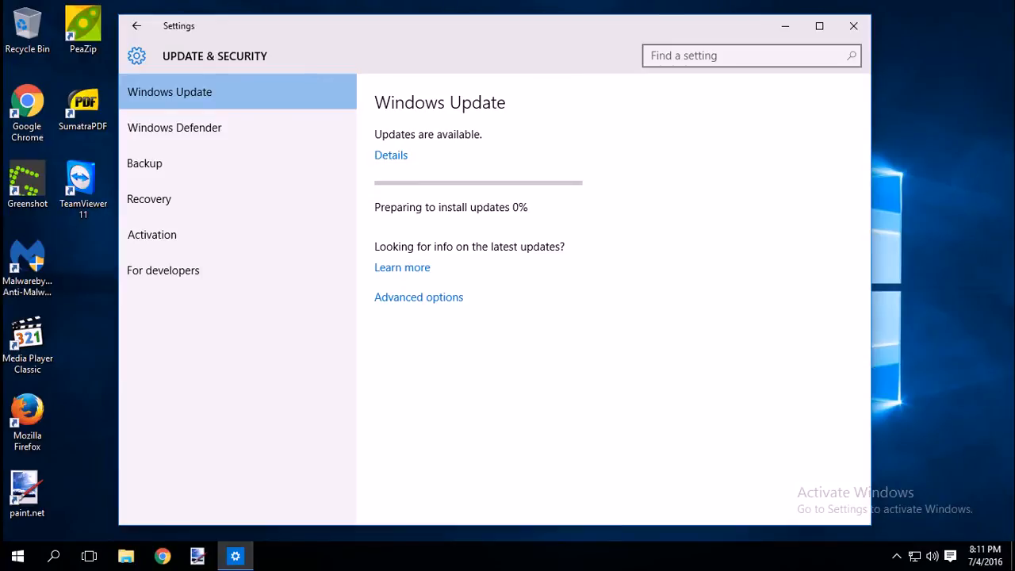
Step: Go from the taskbar properties to the notification area setting that selects which icons appear on the taskbar
{"action": "left_click", "coordinate": [841, 553]}
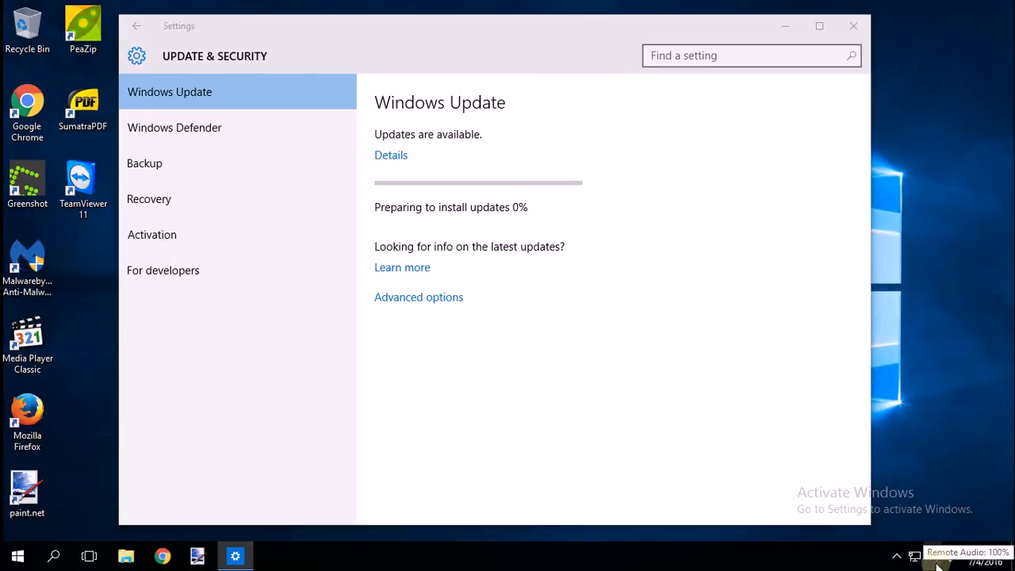
{"action": "left_click", "coordinate": [897, 557]}
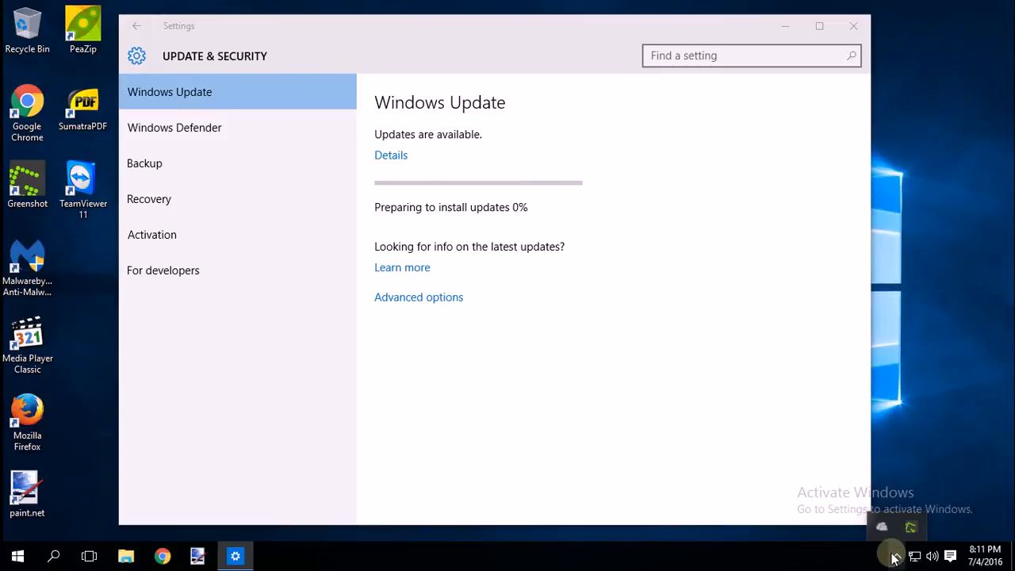
{"action": "right_click", "coordinate": [894, 557]}
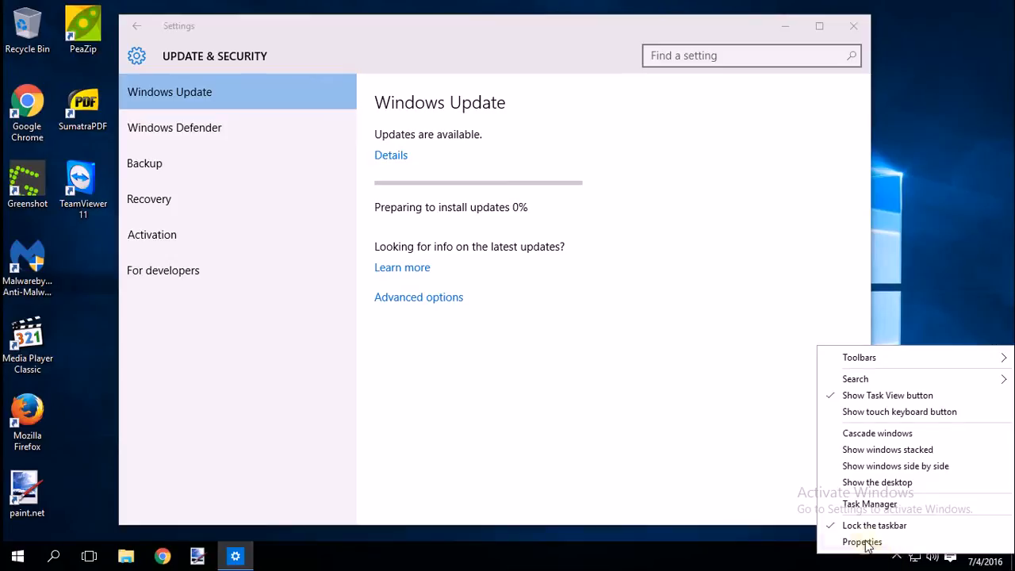
{"action": "left_click", "coordinate": [862, 542]}
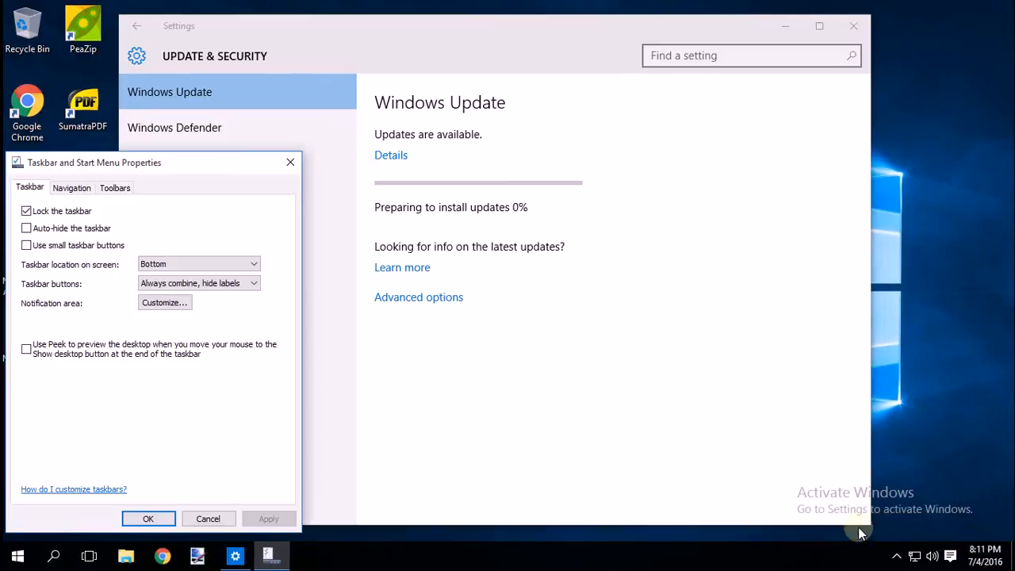
{"action": "left_click_drag", "start_coordinate": [159, 168], "coordinate": [266, 166]}
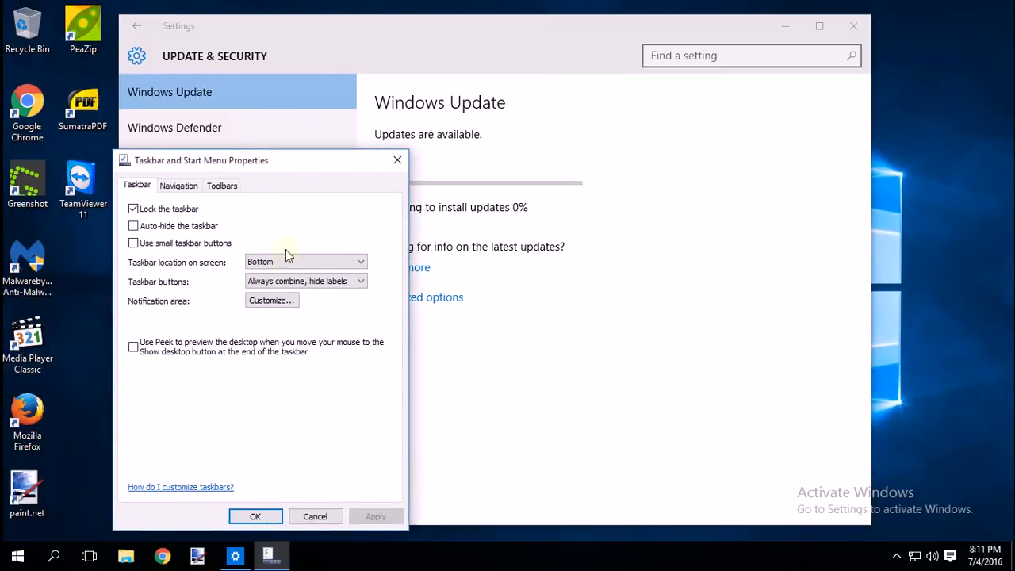
{"action": "left_click", "coordinate": [270, 301]}
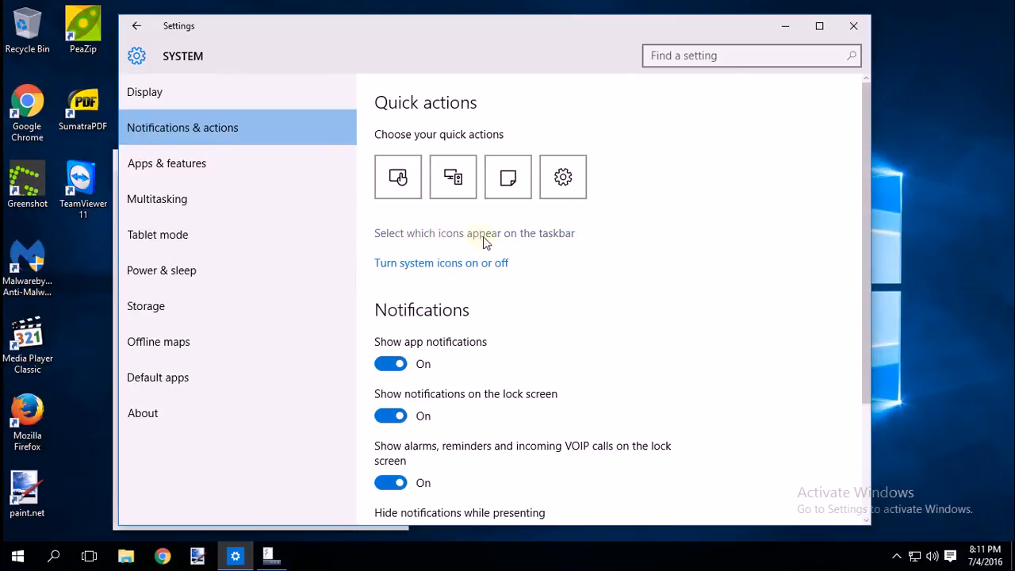
{"action": "left_click", "coordinate": [509, 234]}
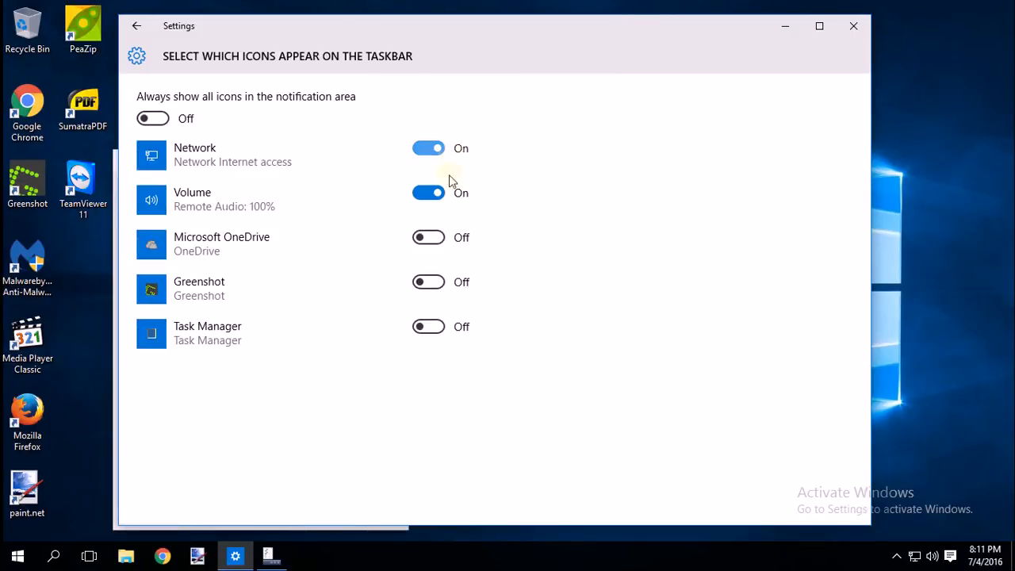
Step: Turn on always showing all icons in the notification area, and close Settings and the taskbar properties
{"action": "left_click", "coordinate": [898, 560]}
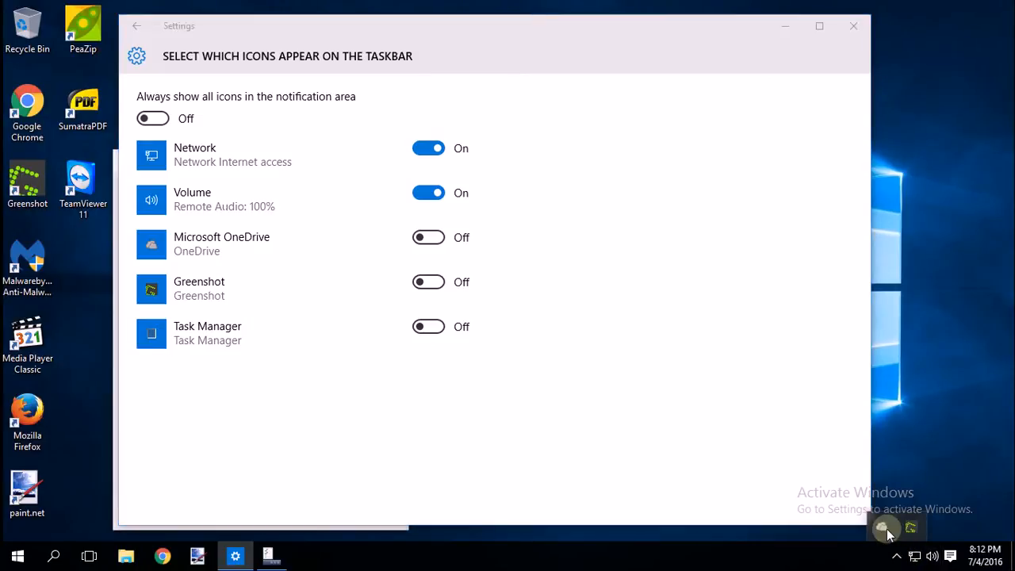
{"action": "left_click", "coordinate": [896, 560]}
{"action": "left_click", "coordinate": [157, 120]}
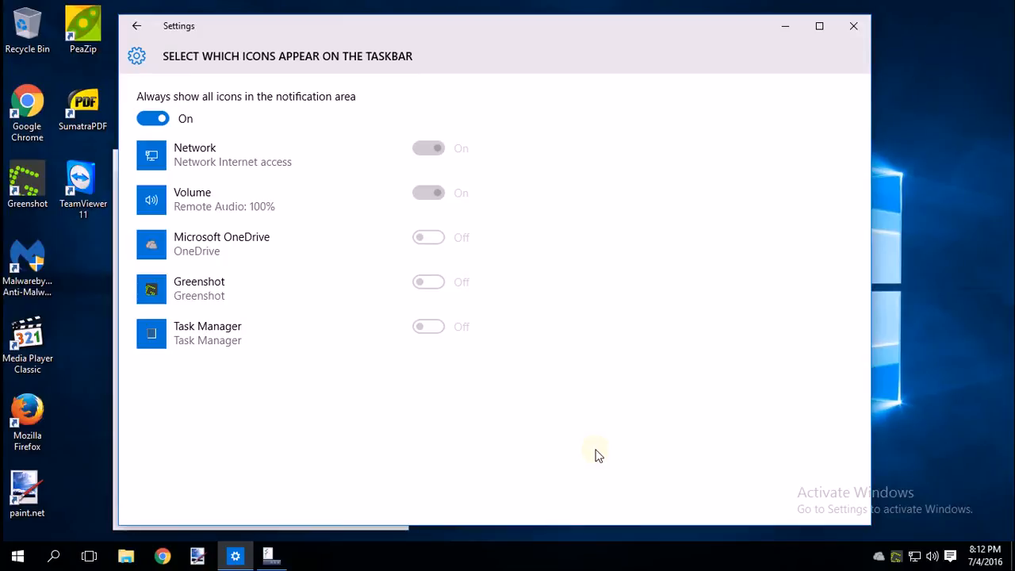
{"action": "left_click", "coordinate": [860, 25]}
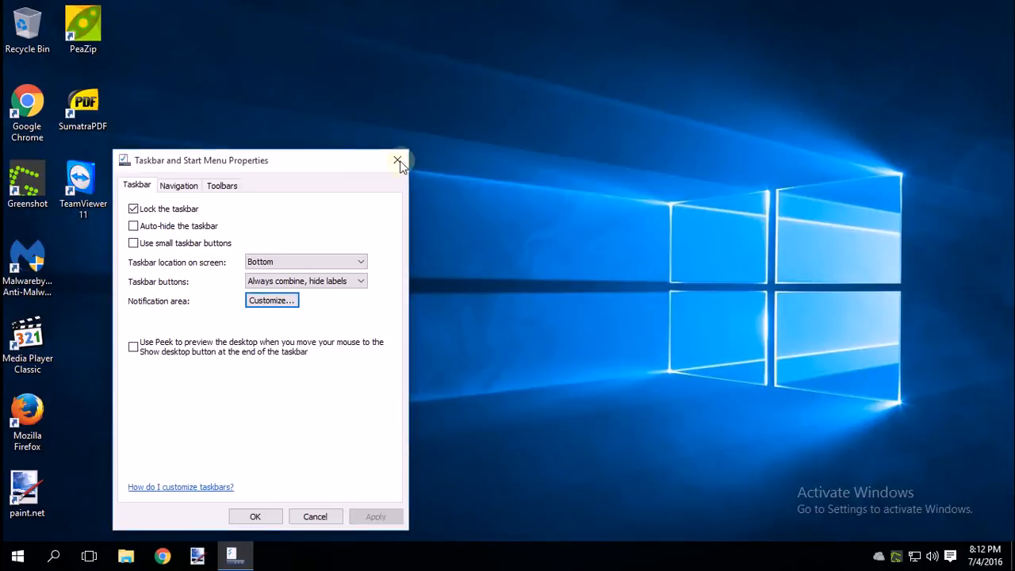
{"action": "left_click", "coordinate": [397, 161]}
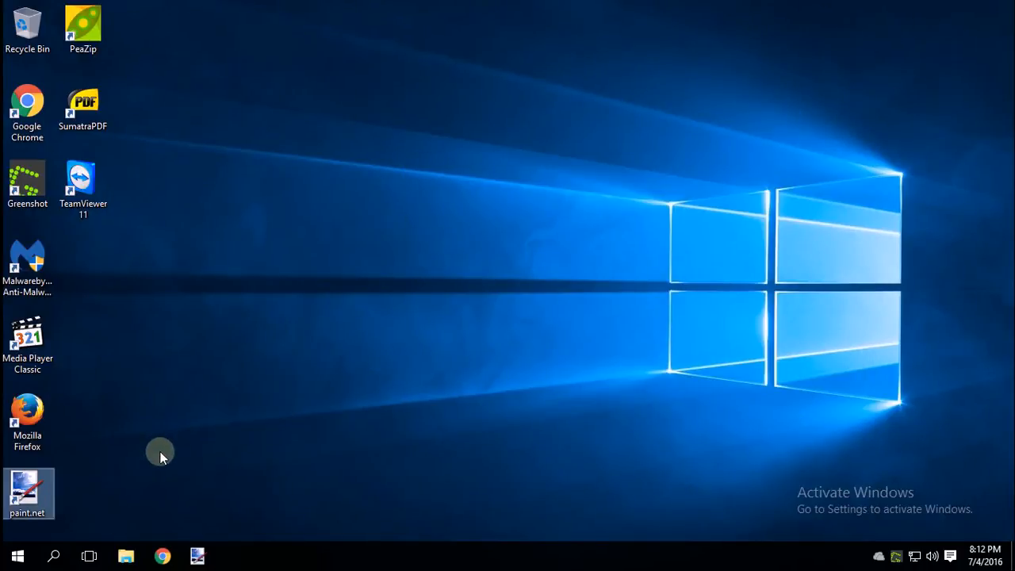
Step: Review the installation details of the pending Windows updates in the Update & security settings
{"action": "left_click", "coordinate": [19, 556]}
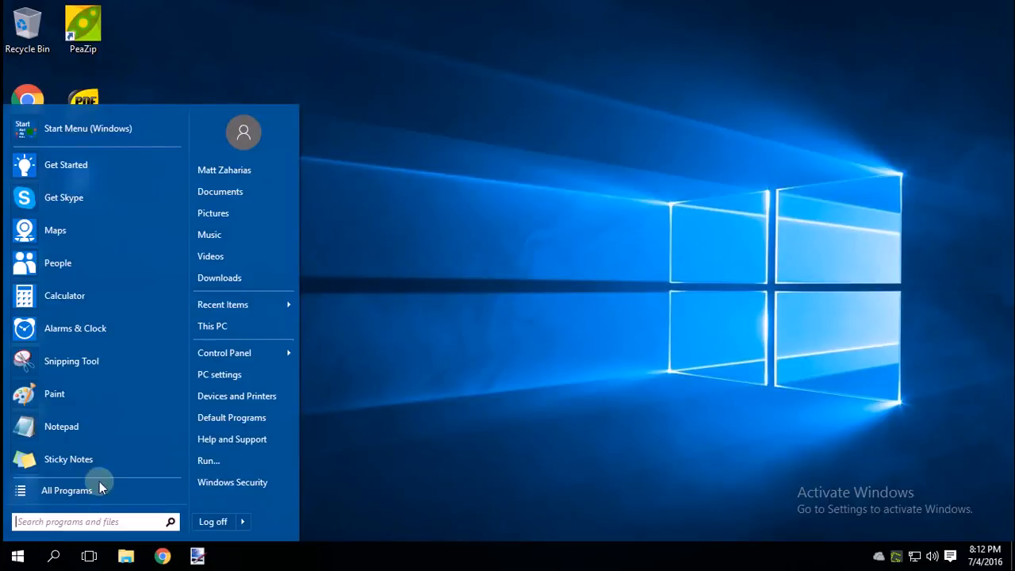
{"action": "left_click", "coordinate": [224, 377]}
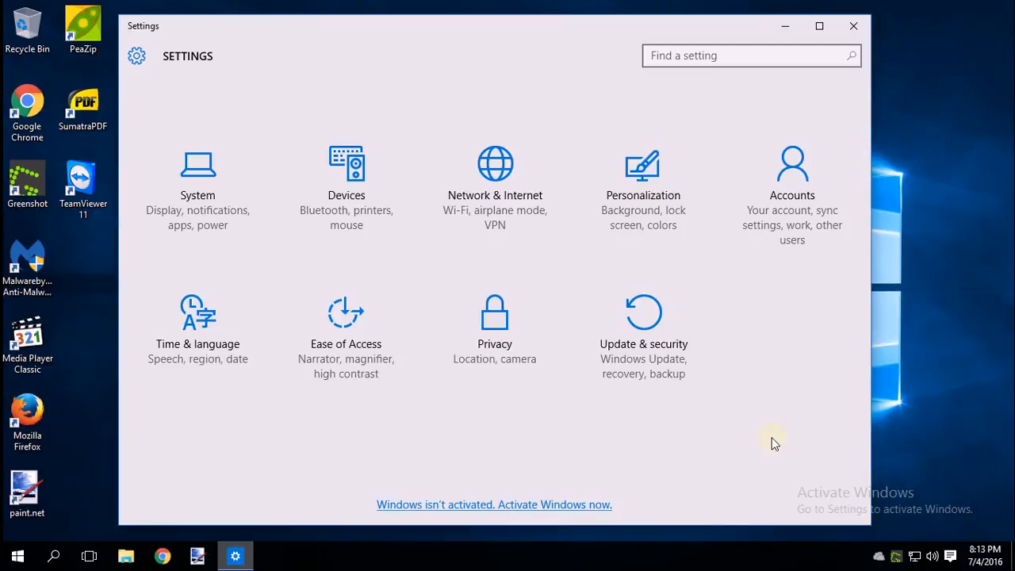
{"action": "left_click", "coordinate": [634, 316]}
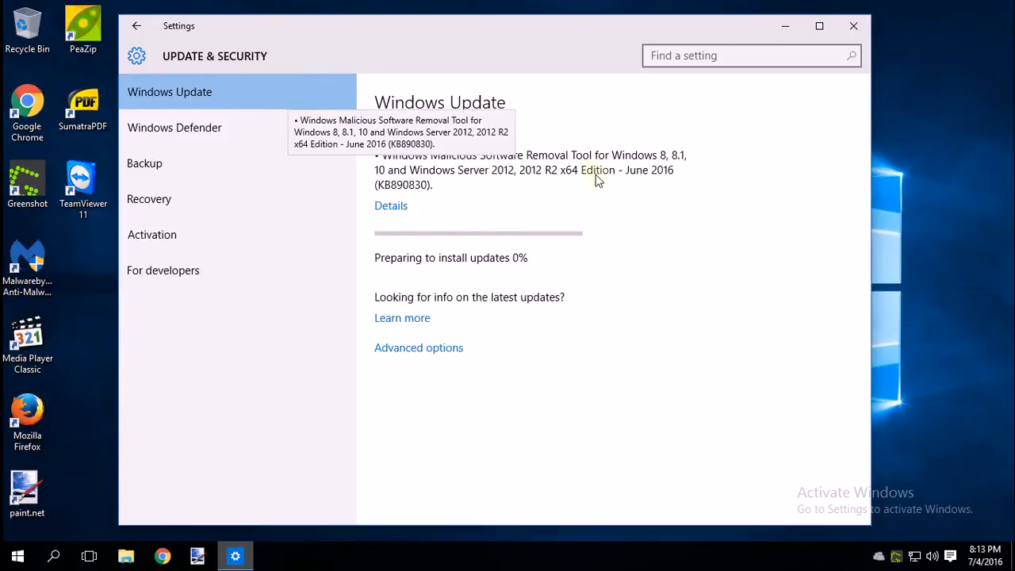
{"action": "left_click", "coordinate": [389, 206]}
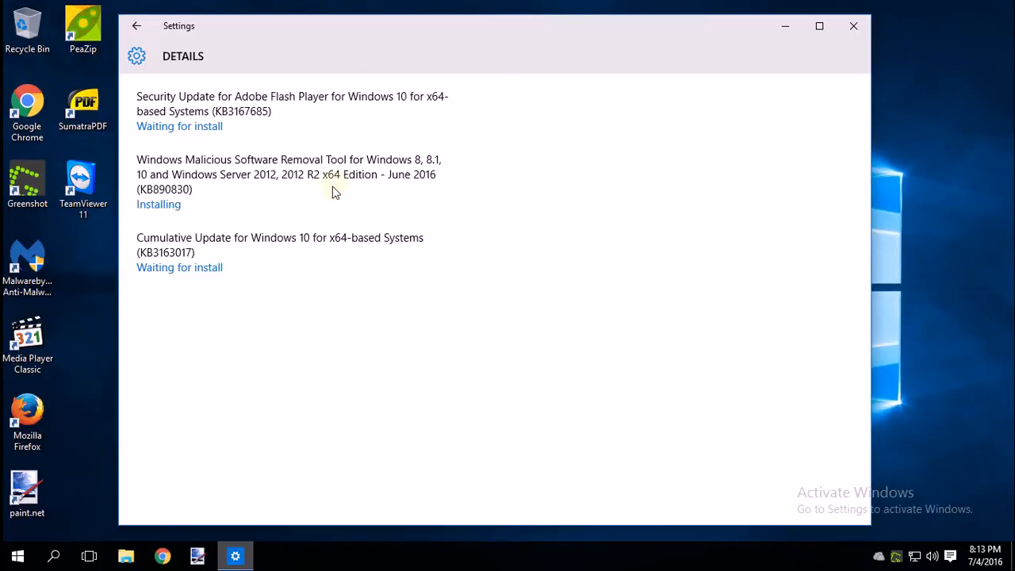
{"action": "mouse_move", "coordinate": [271, 246]}
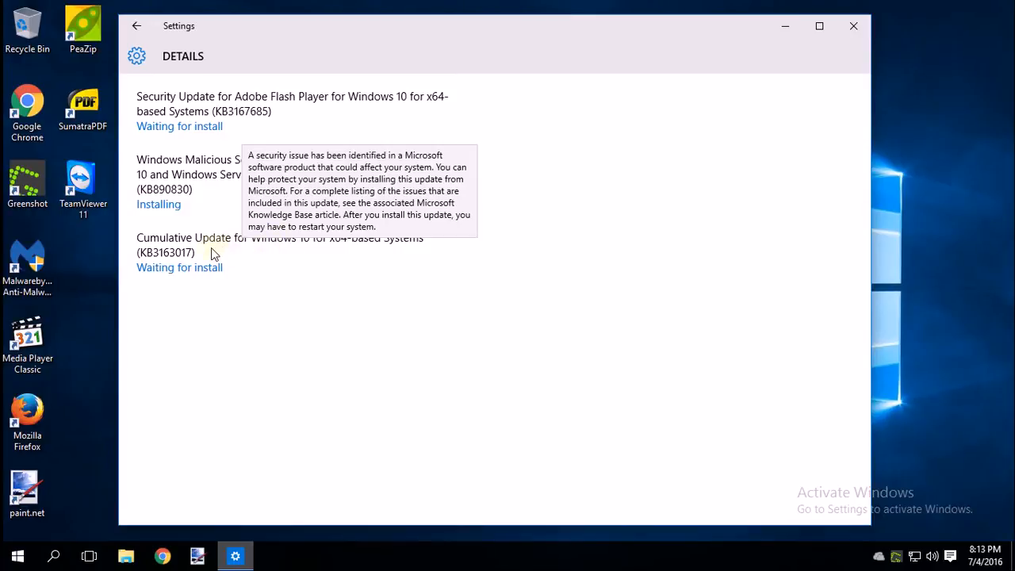
{"action": "left_click", "coordinate": [137, 26]}
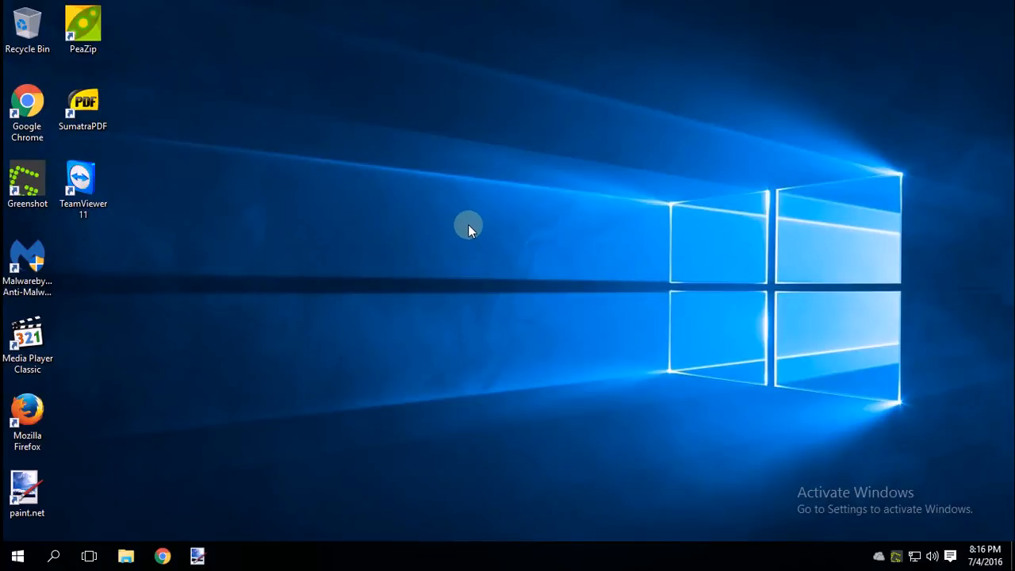
Step: Open the Default apps page in the System section of the PC settings
{"action": "left_click", "coordinate": [16, 557]}
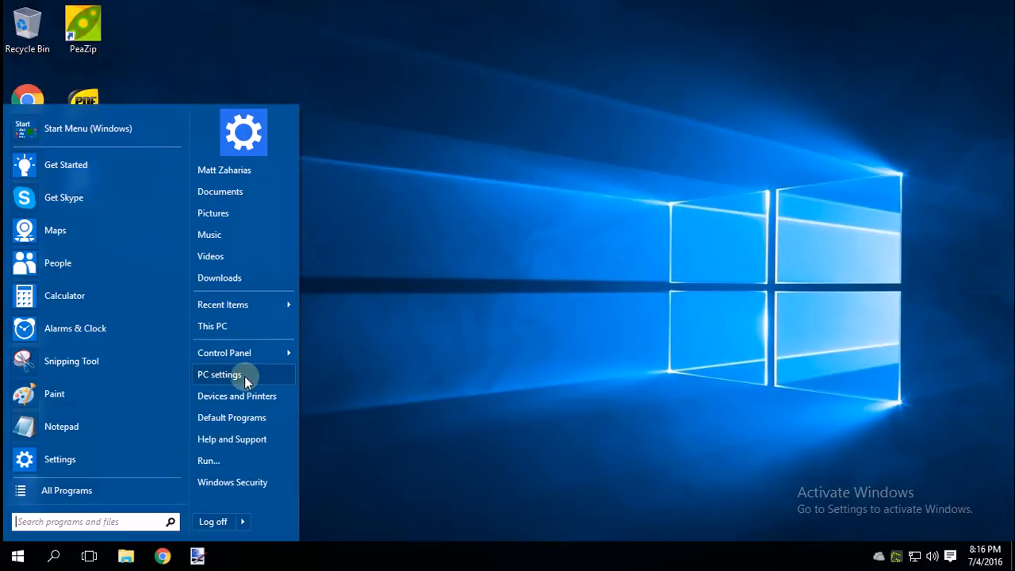
{"action": "left_click", "coordinate": [244, 380]}
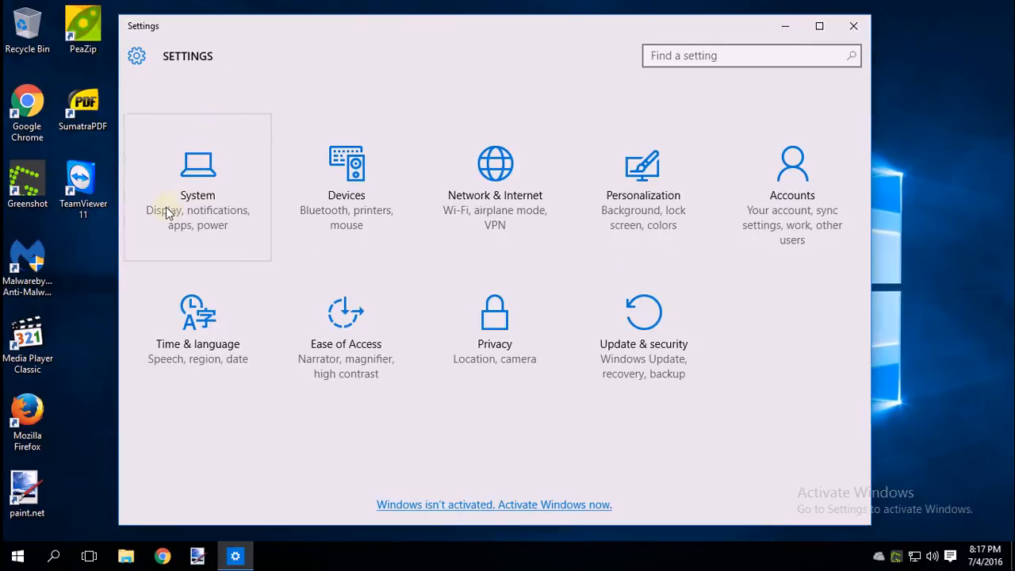
{"action": "left_click", "coordinate": [211, 164]}
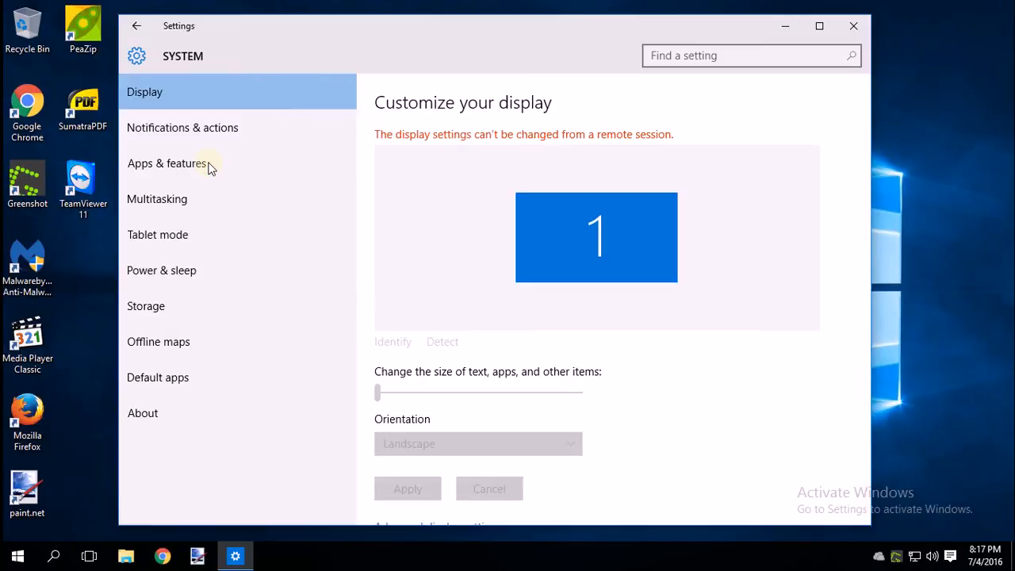
{"action": "left_click", "coordinate": [156, 384]}
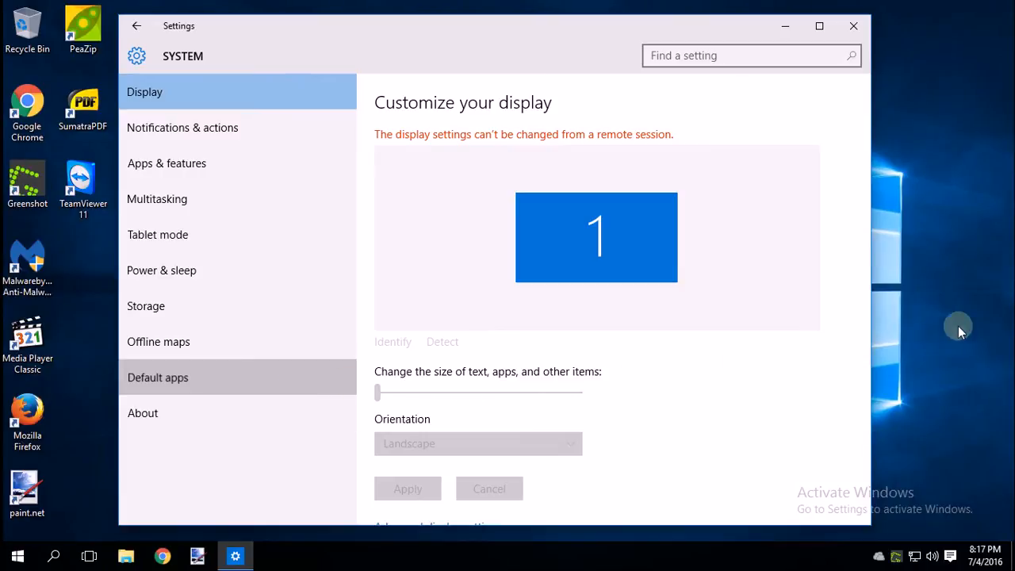
{"action": "left_click", "coordinate": [179, 377]}
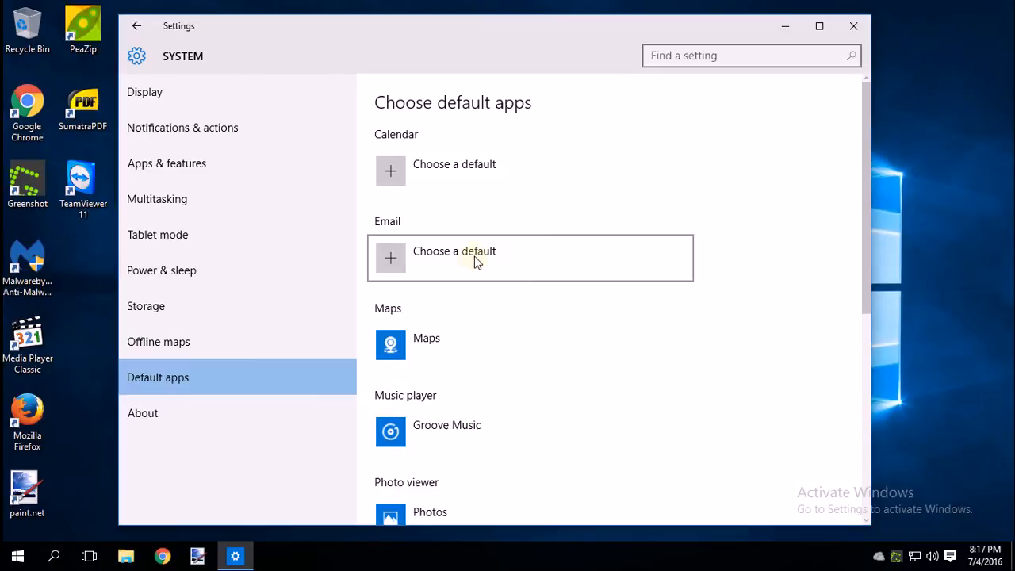
Step: Check which apps are offered as the default photo viewer without choosing one
{"action": "left_click_drag", "start_coordinate": [867, 257], "coordinate": [866, 327]}
{"action": "left_click", "coordinate": [432, 379]}
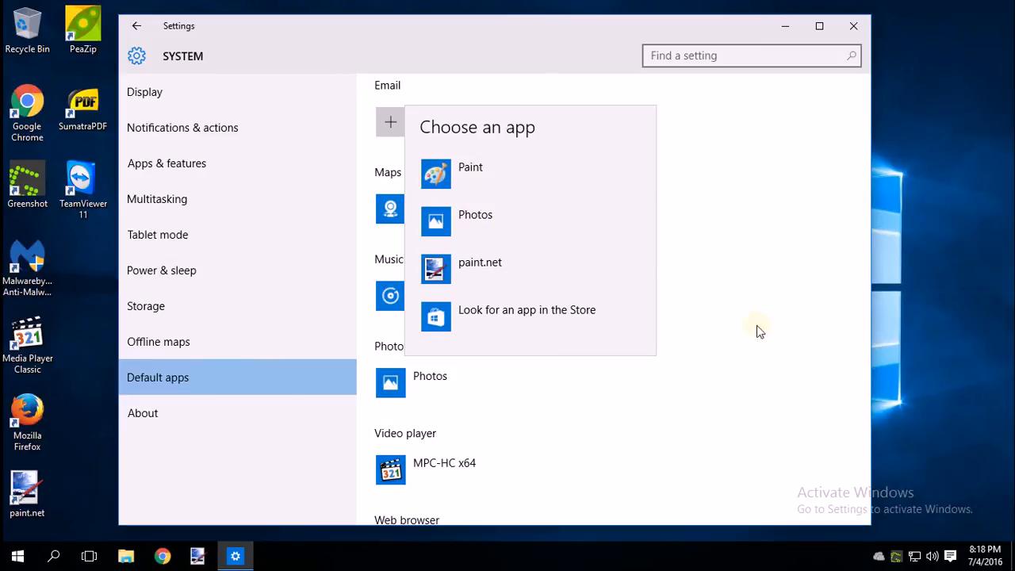
{"action": "left_click", "coordinate": [699, 383]}
Step: Choose MPC-HC x64 as the default video player
{"action": "scroll", "coordinate": [658, 367], "scroll_direction": "down", "scroll_amount": 3}
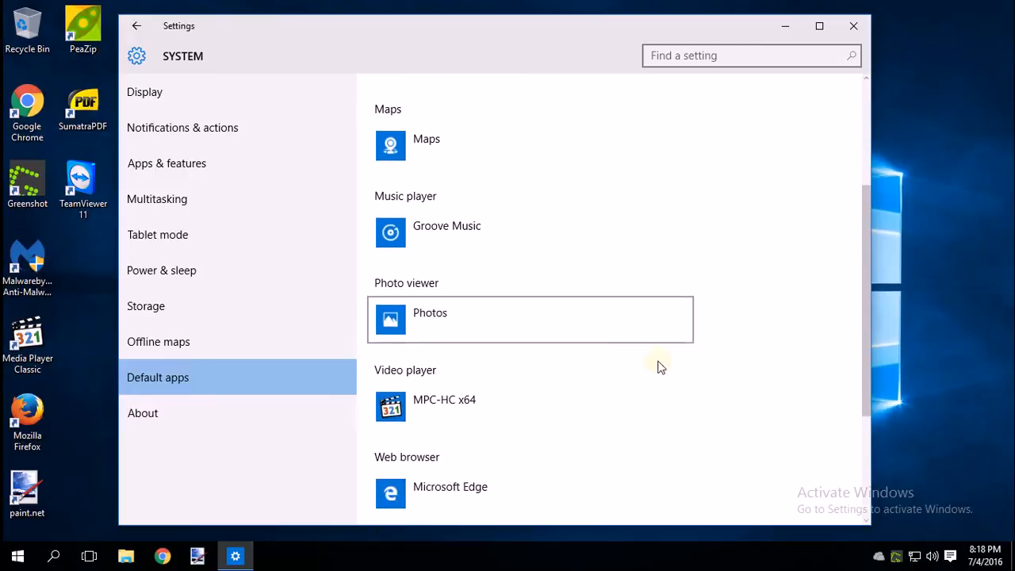
{"action": "left_click", "coordinate": [442, 339]}
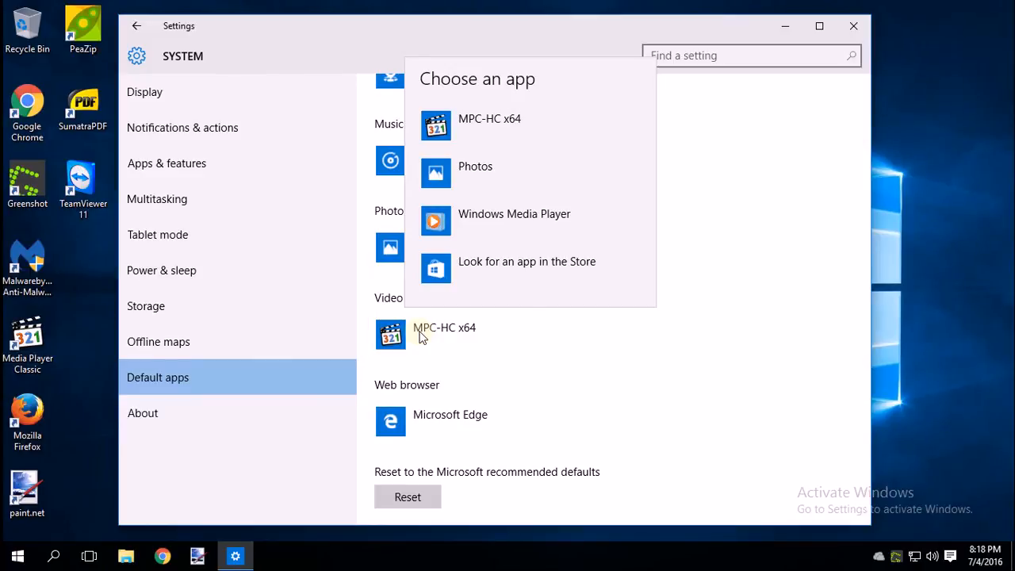
{"action": "left_click", "coordinate": [484, 128]}
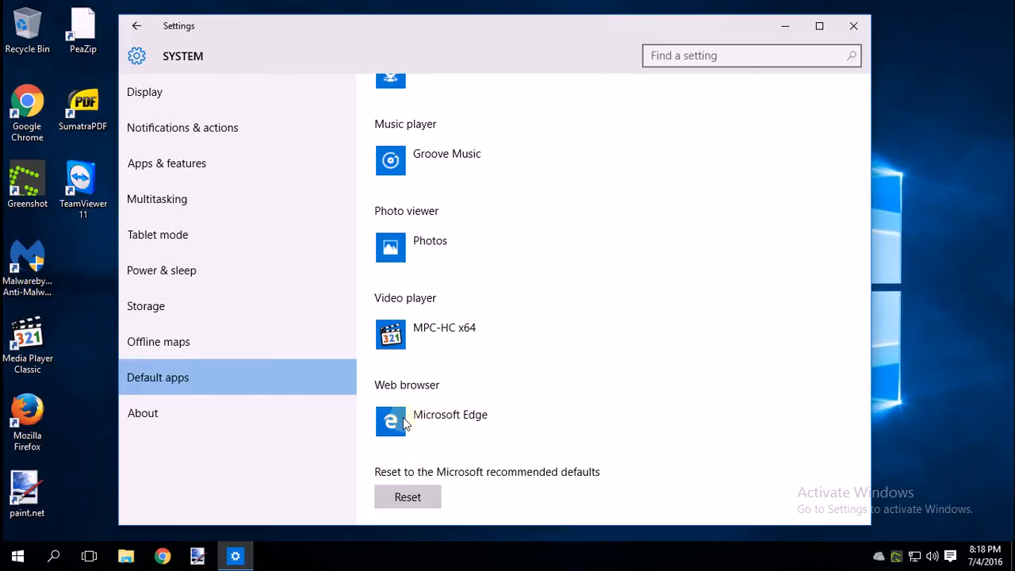
Step: Set Google Chrome as the default web browser and close Settings
{"action": "left_click", "coordinate": [459, 431]}
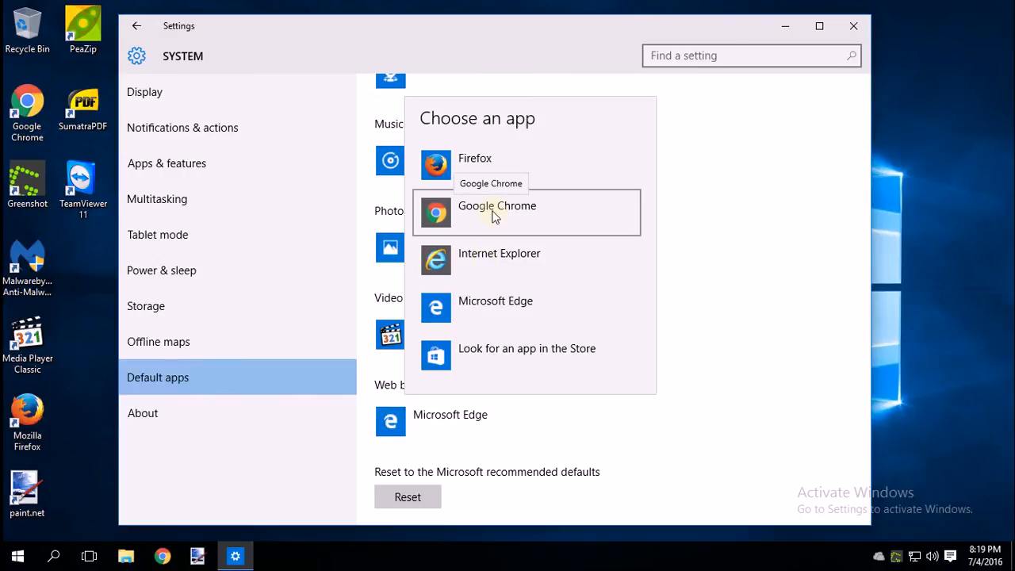
{"action": "left_click", "coordinate": [493, 213]}
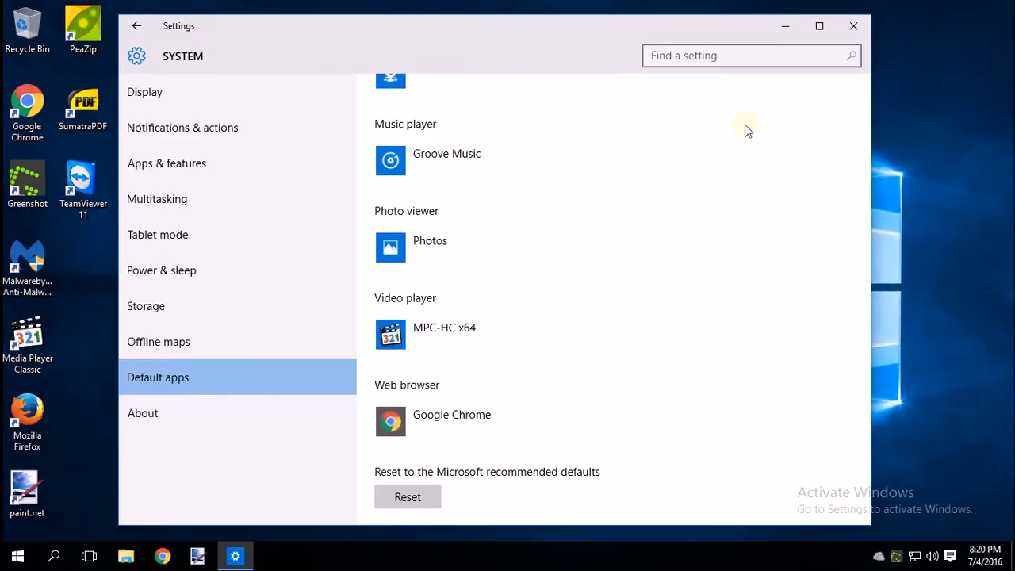
{"action": "left_click", "coordinate": [855, 28]}
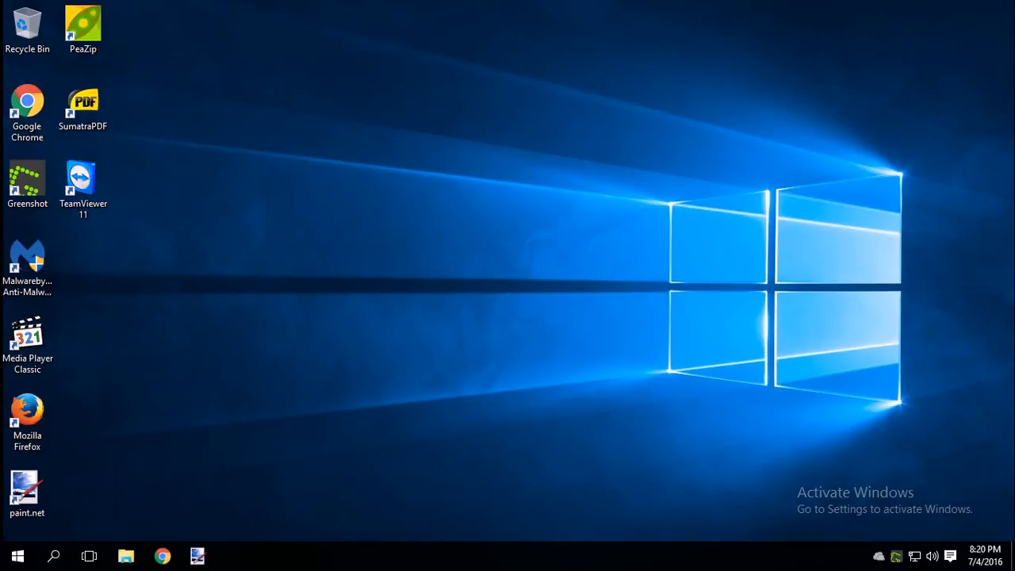
Step: Open Default Programs from the Start menu and go to the page for setting your default programs
{"action": "key", "text": "super"}
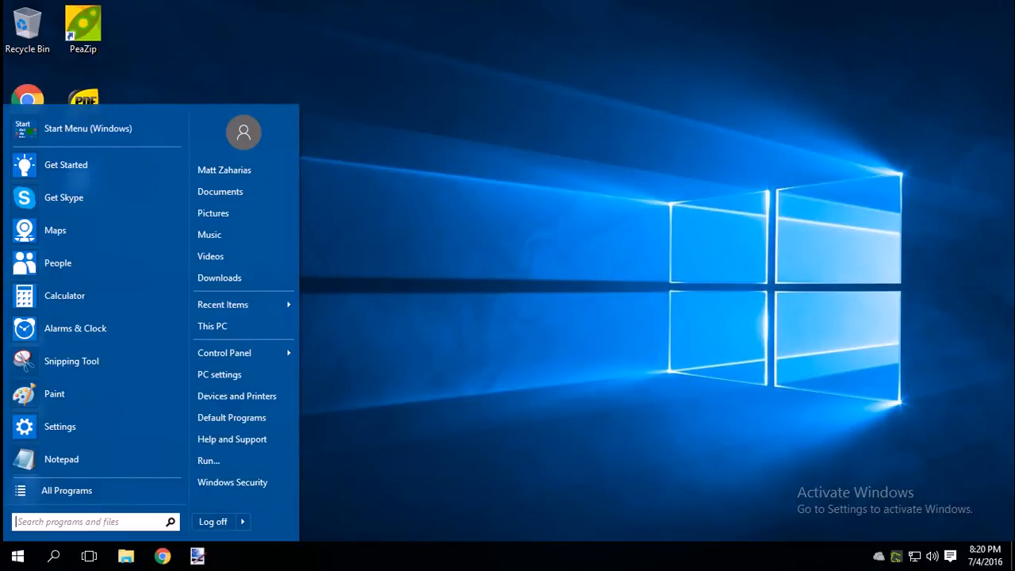
{"action": "left_click", "coordinate": [17, 556]}
{"action": "left_click", "coordinate": [17, 556]}
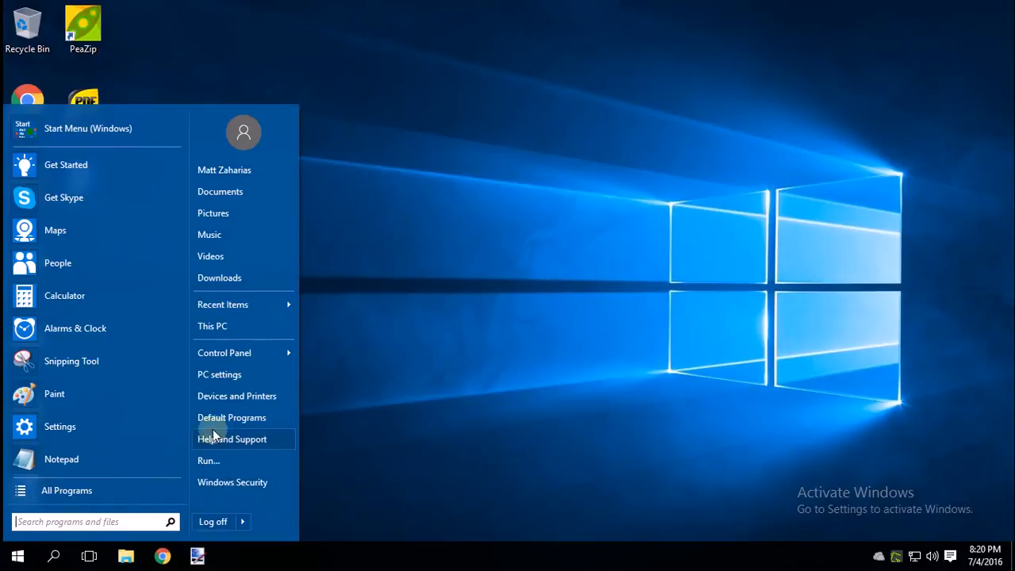
{"action": "left_click", "coordinate": [234, 418]}
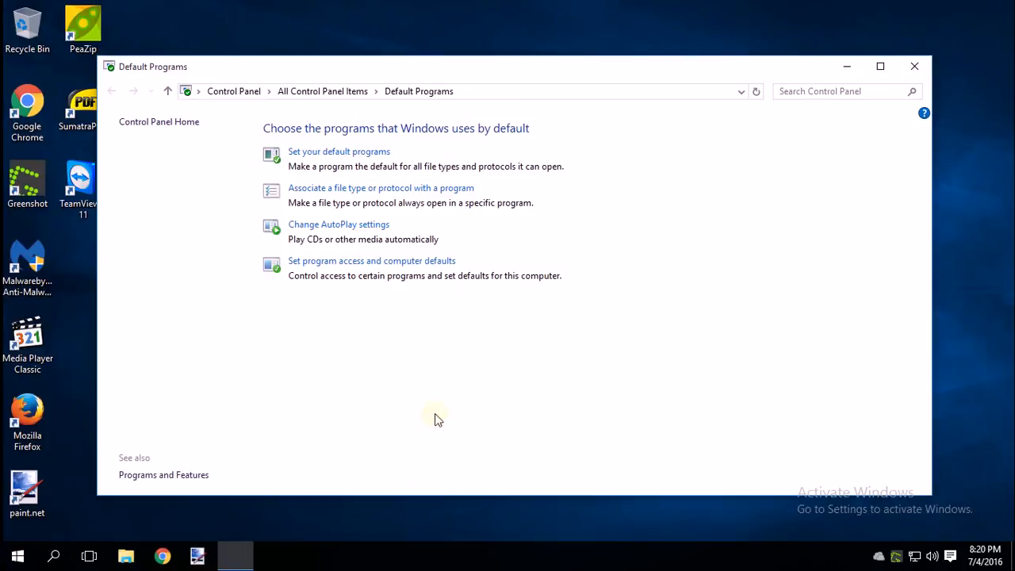
{"action": "left_click", "coordinate": [327, 152]}
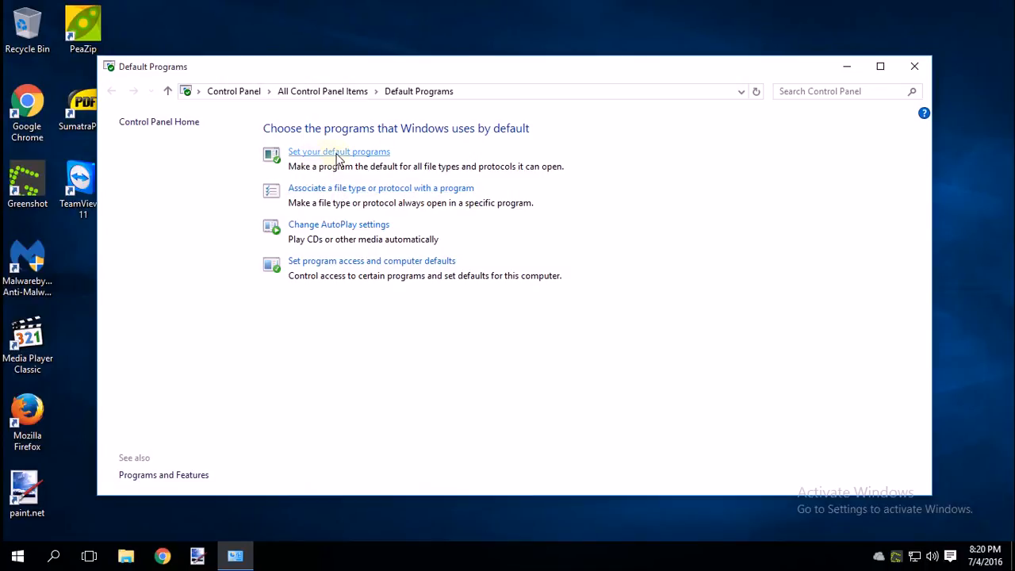
{"action": "left_click", "coordinate": [358, 158]}
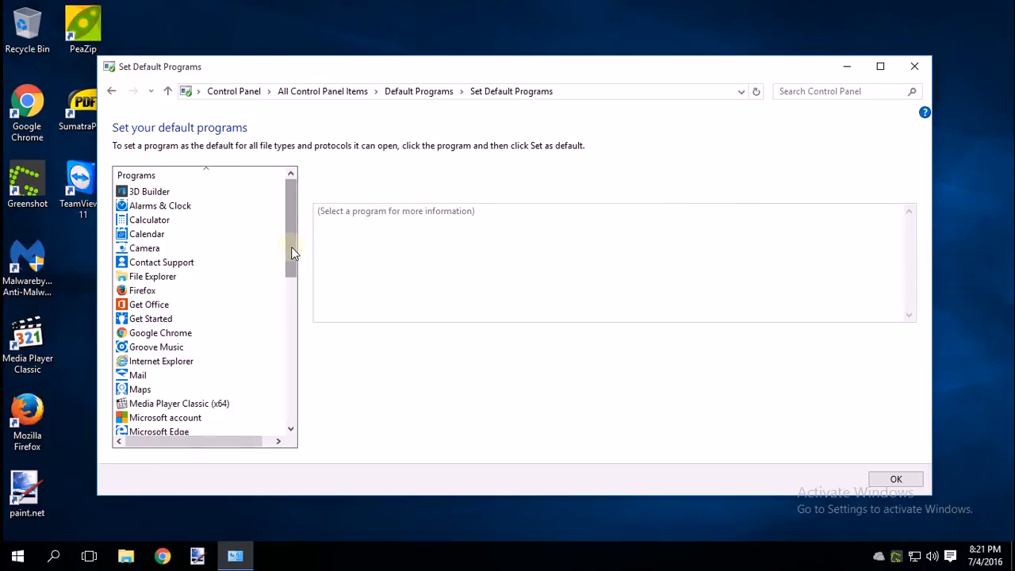
Step: Make Google Chrome the default program for all file types and protocols it can open
{"action": "left_click_drag", "start_coordinate": [292, 268], "coordinate": [313, 283]}
{"action": "left_click", "coordinate": [169, 308]}
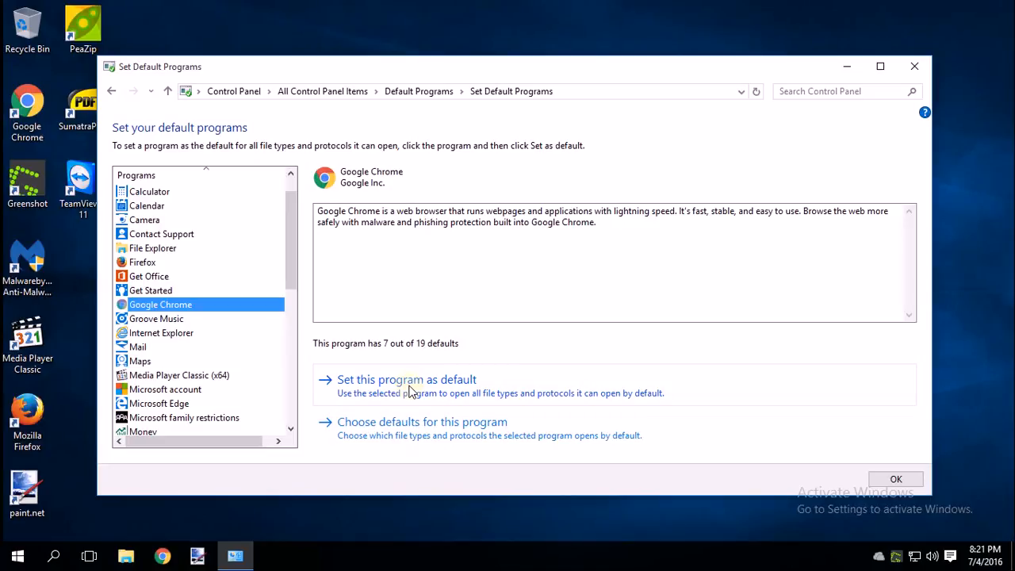
{"action": "left_click", "coordinate": [410, 391]}
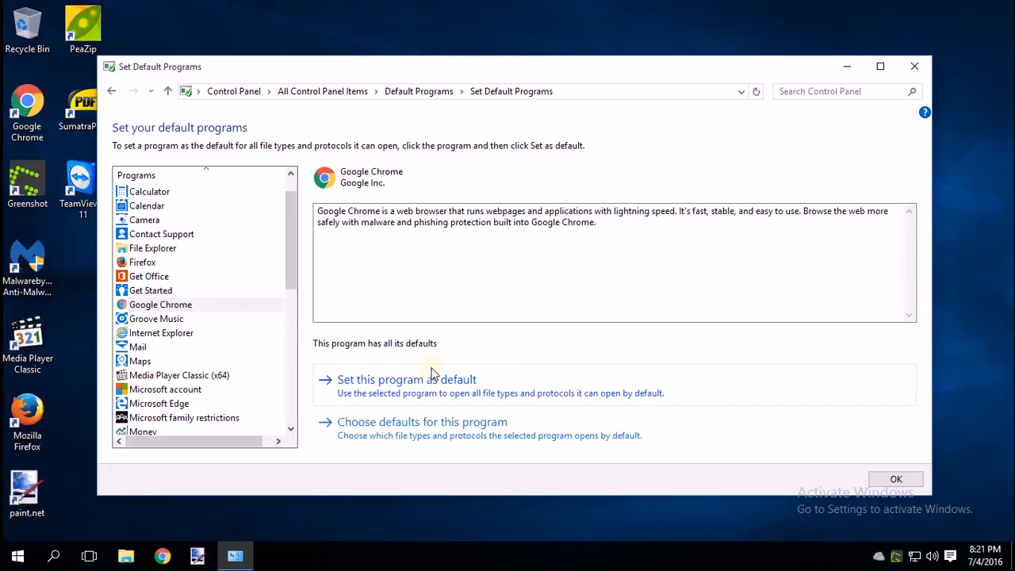
Step: Look through the other listed programs, view the File Explorer entry, and close Default Programs
{"action": "left_click", "coordinate": [291, 344]}
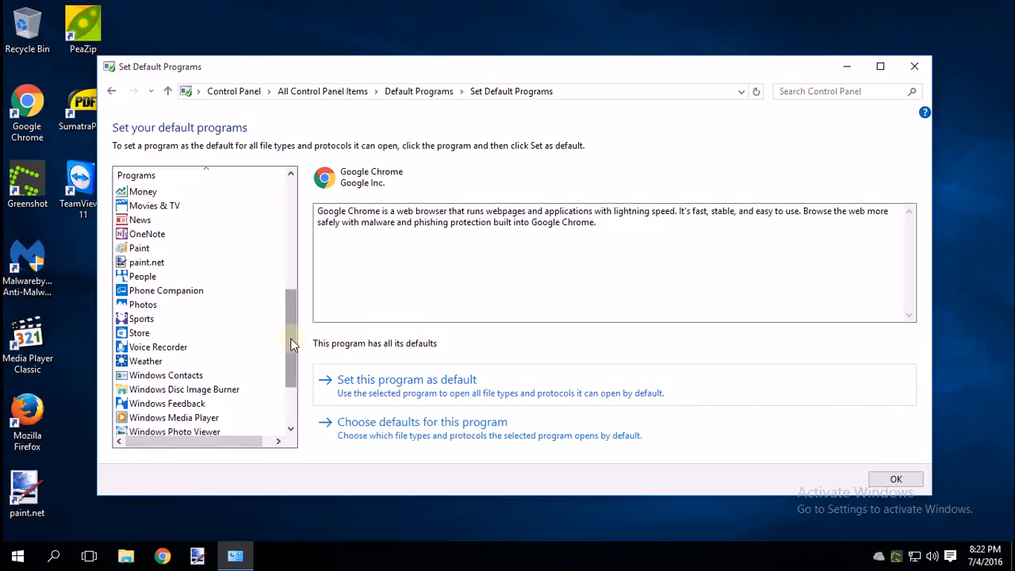
{"action": "left_click_drag", "start_coordinate": [291, 343], "coordinate": [309, 213]}
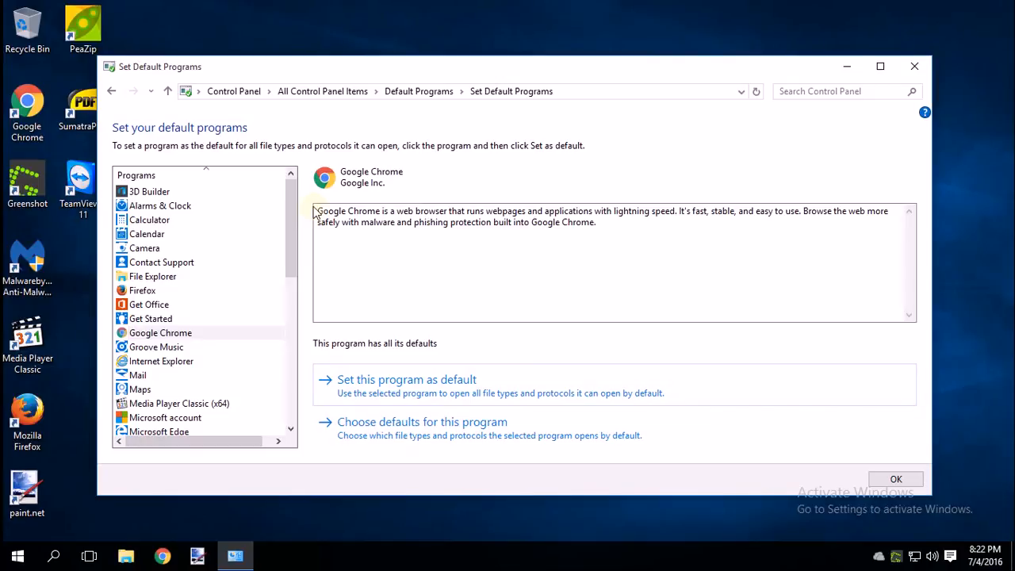
{"action": "left_click", "coordinate": [169, 281]}
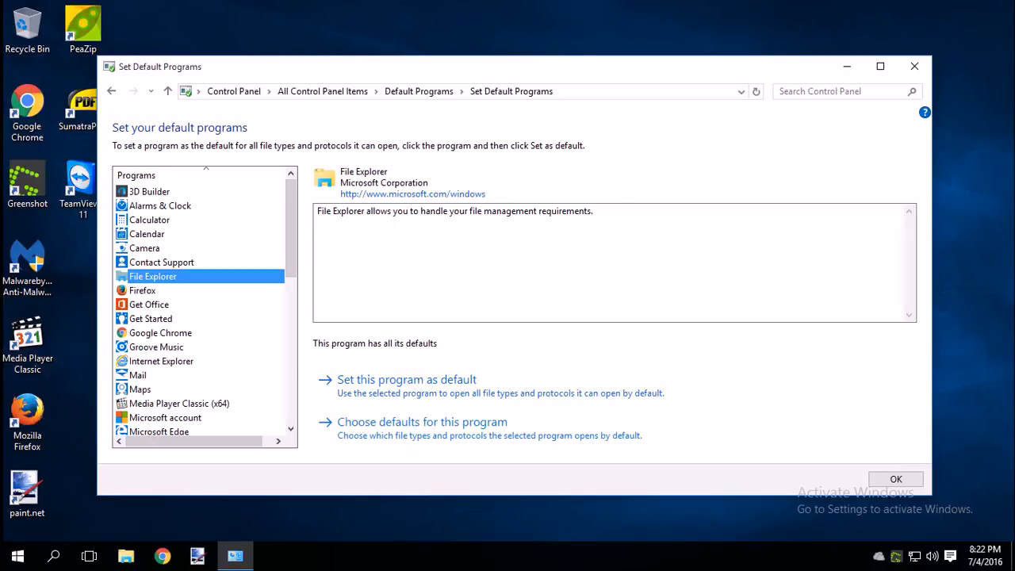
{"action": "left_click", "coordinate": [897, 480]}
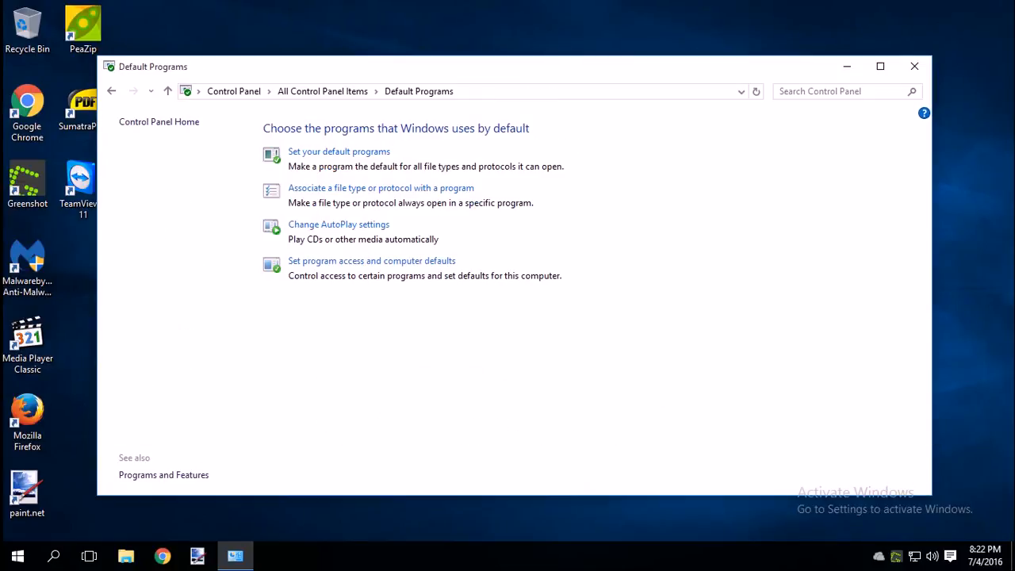
{"action": "left_click", "coordinate": [914, 66]}
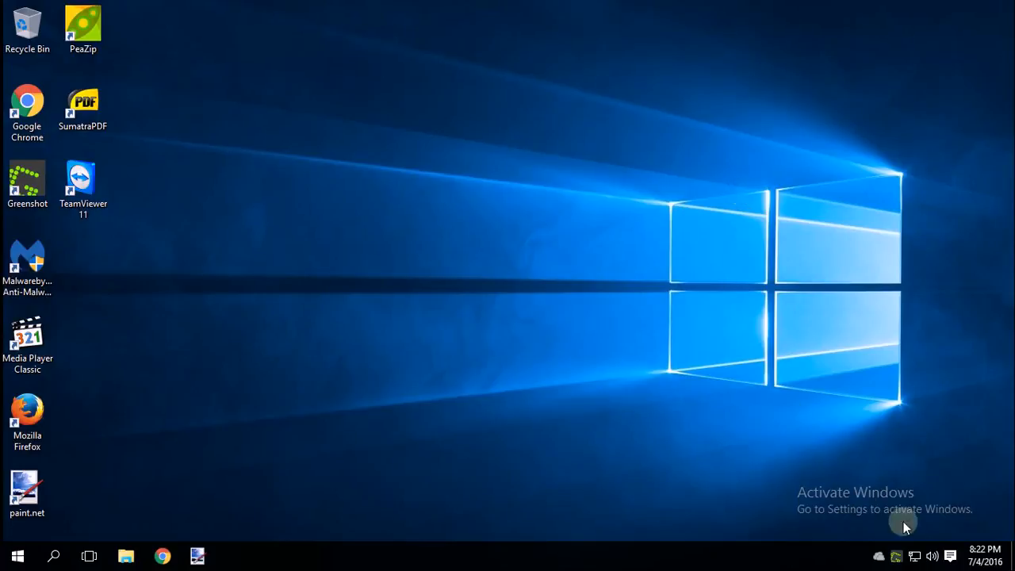
{"action": "left_click", "coordinate": [18, 555]}
{"action": "left_click", "coordinate": [16, 555]}
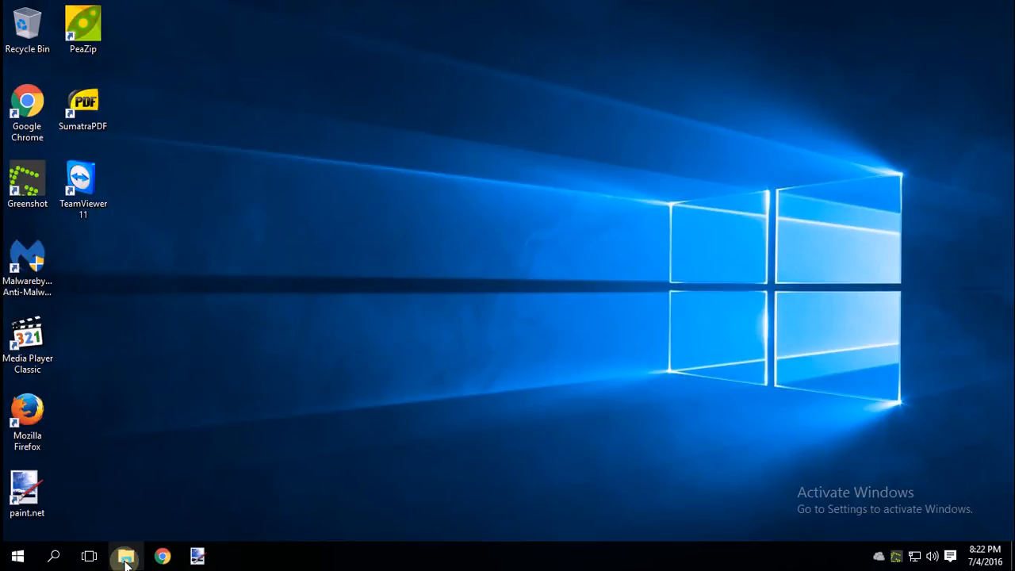
Step: Open File Explorer, check the show/hide options for This PC, and open the Users folder pinned to Quick access
{"action": "left_click", "coordinate": [126, 557]}
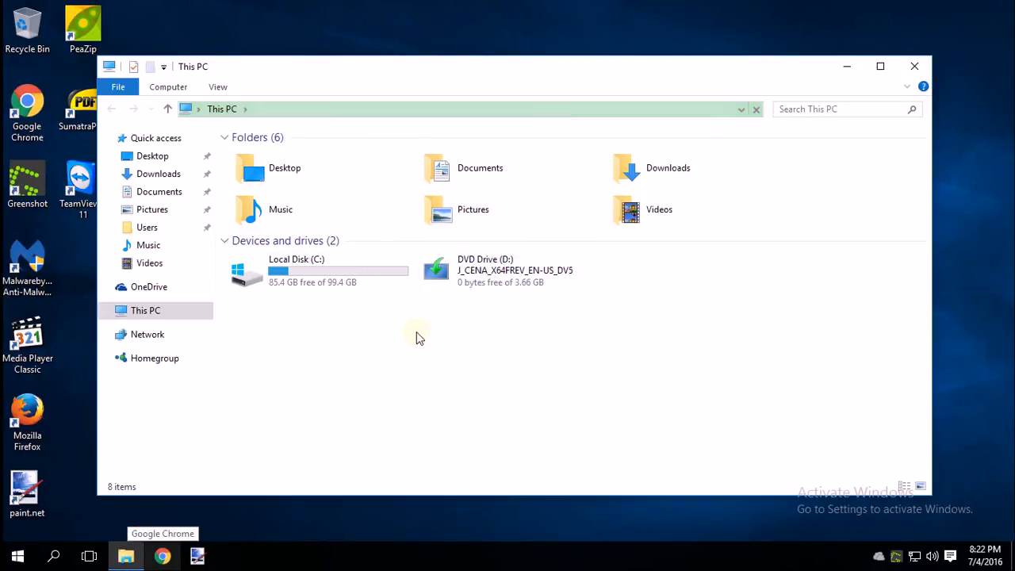
{"action": "left_click", "coordinate": [218, 86]}
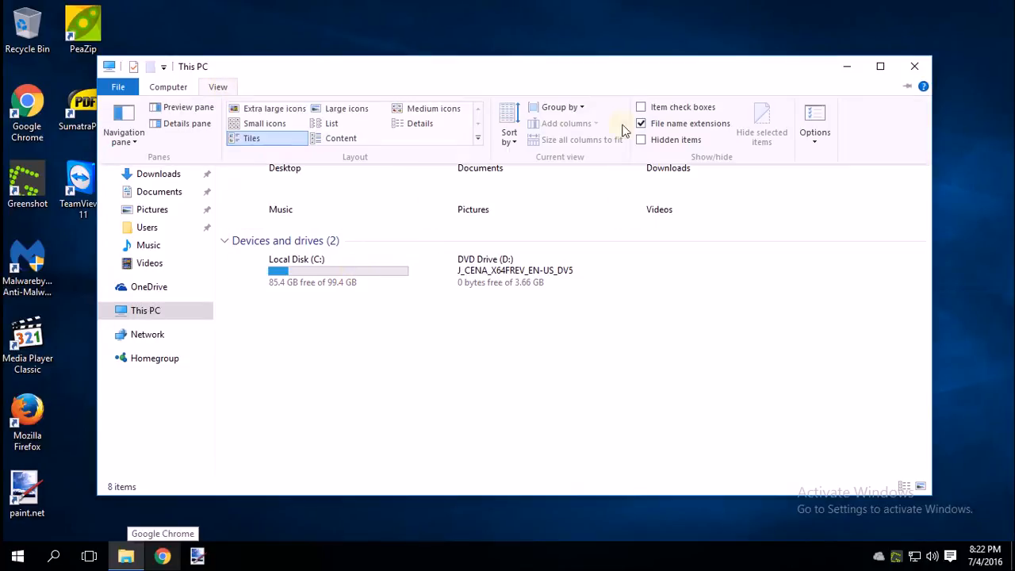
{"action": "left_click", "coordinate": [755, 359]}
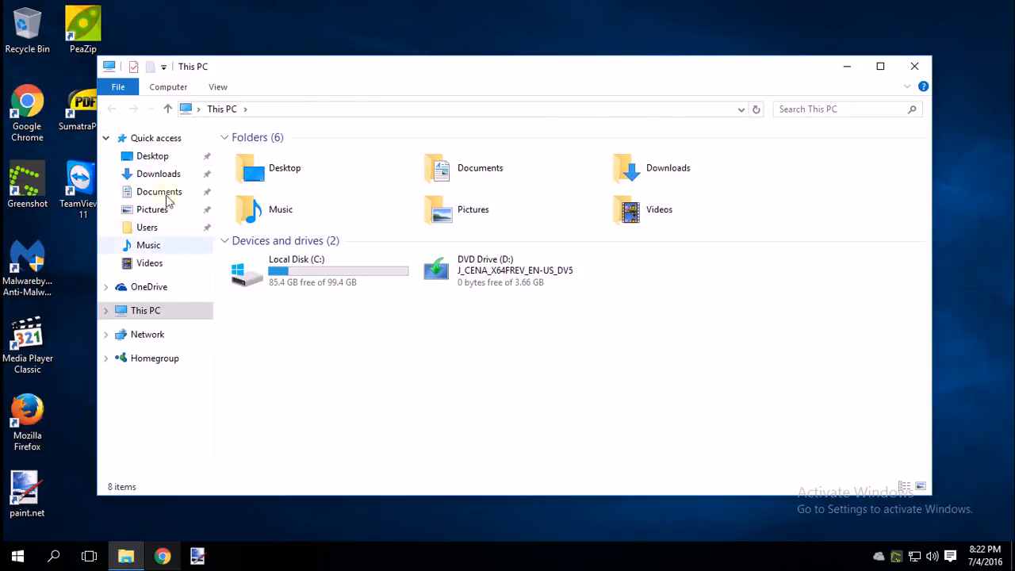
{"action": "left_click", "coordinate": [159, 228]}
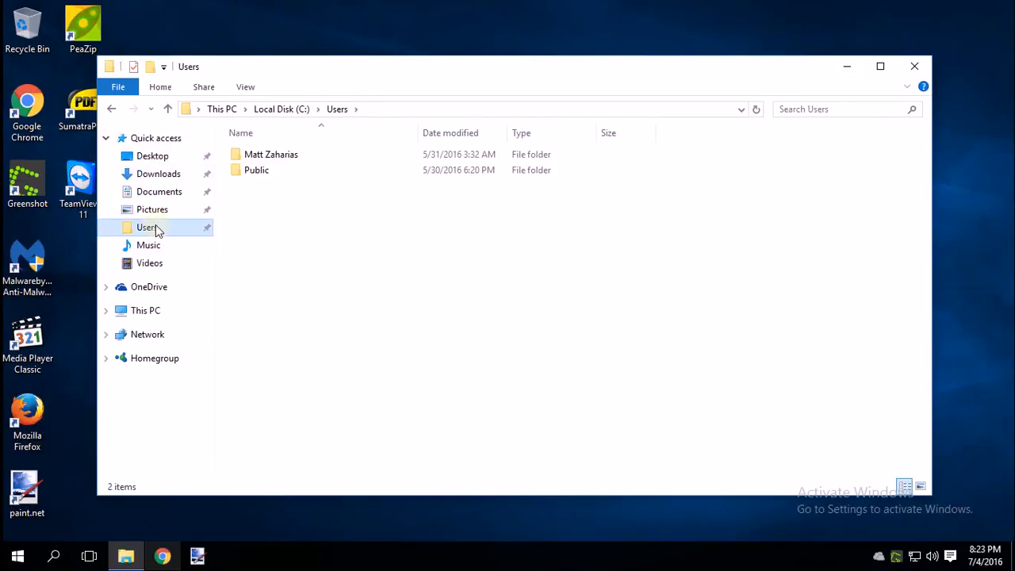
Step: Unpin the Users folder from Quick access and close the File Explorer window
{"action": "right_click", "coordinate": [193, 234]}
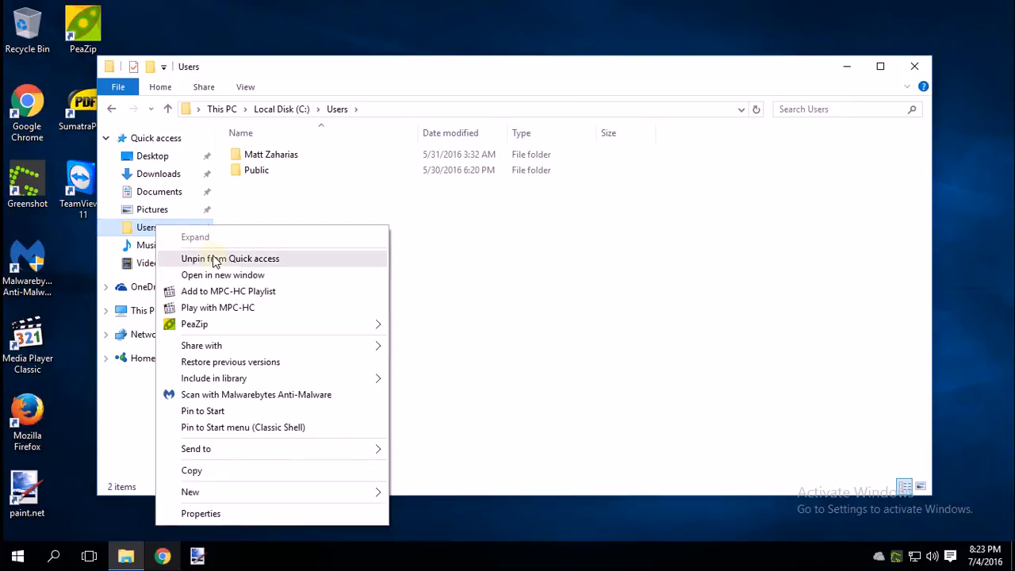
{"action": "left_click", "coordinate": [199, 258]}
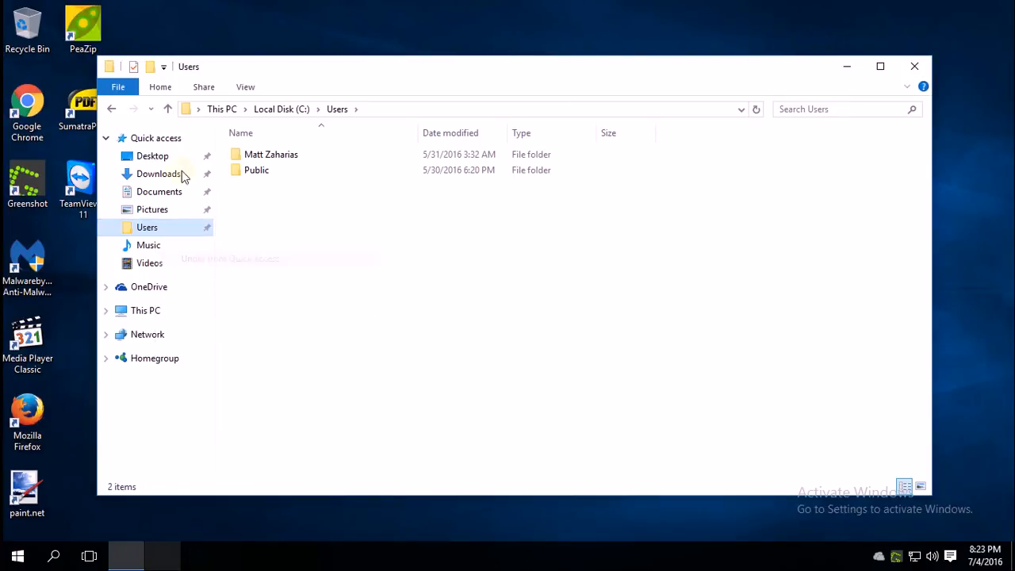
{"action": "left_click", "coordinate": [915, 66]}
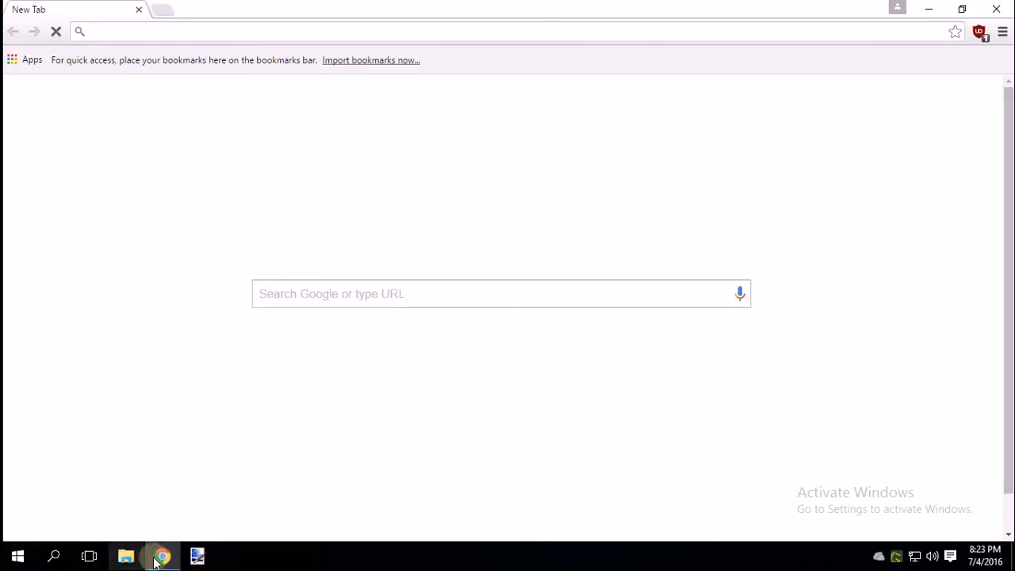
Step: Launch the pinned paint.net program and close the Google Chrome window
{"action": "left_click", "coordinate": [199, 559]}
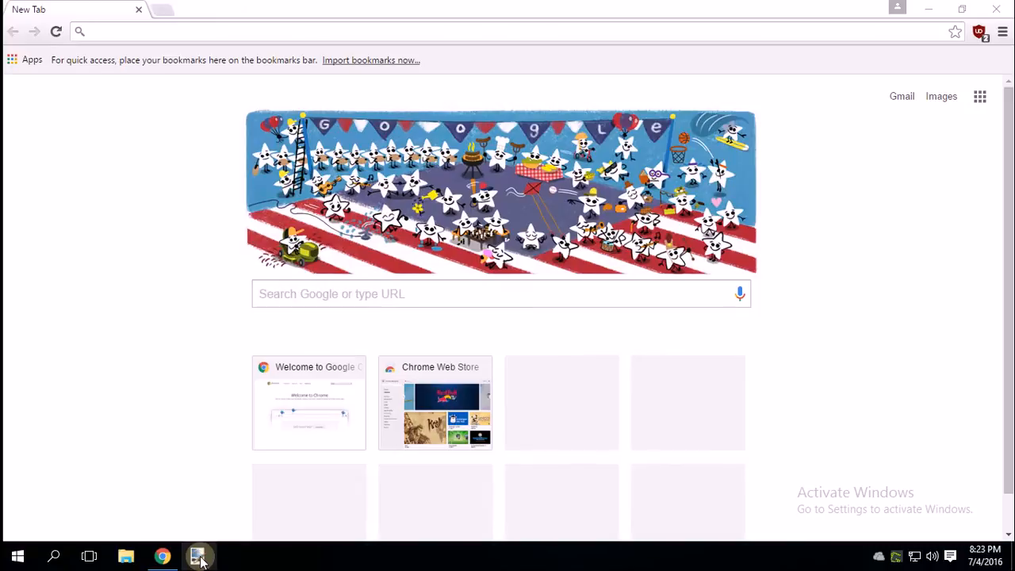
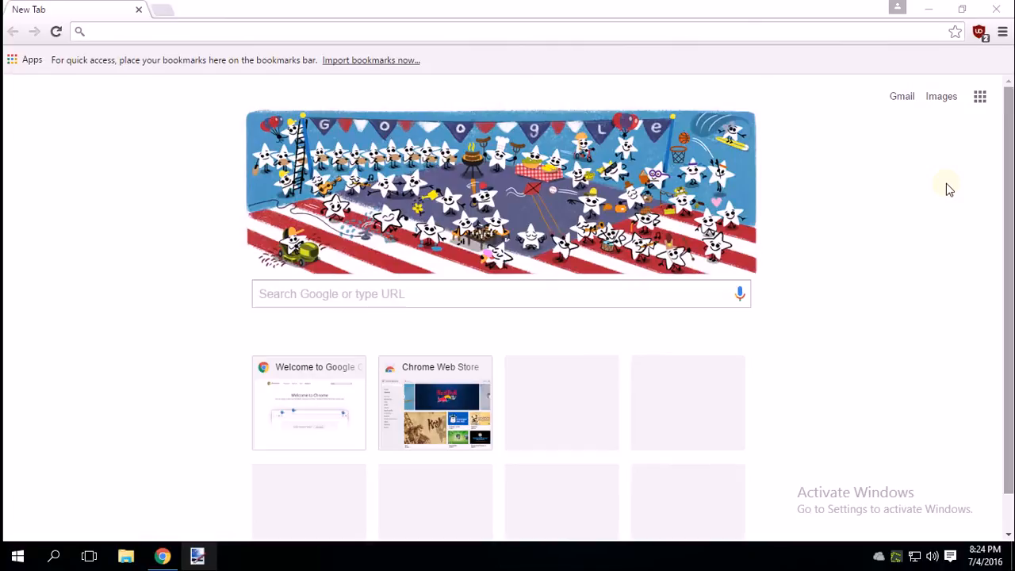
{"action": "left_click", "coordinate": [996, 9]}
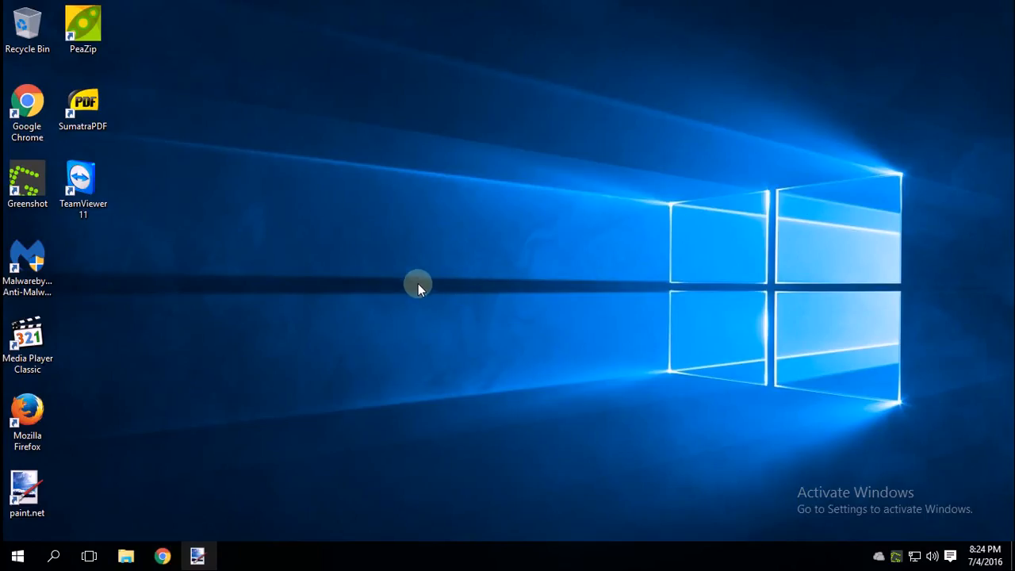